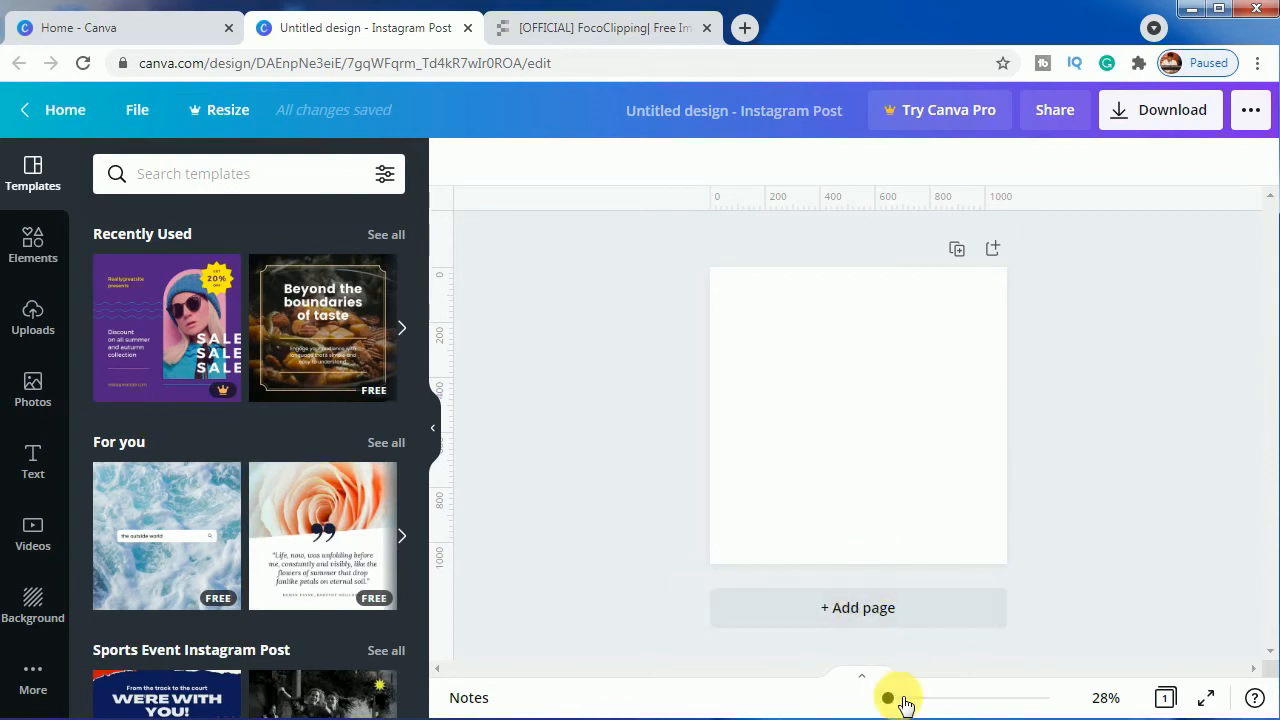
Place the uploaded red-kit footballer cutout on the page and give it the Pixel variant of the Pixelate effect.
left_click(40, 325)
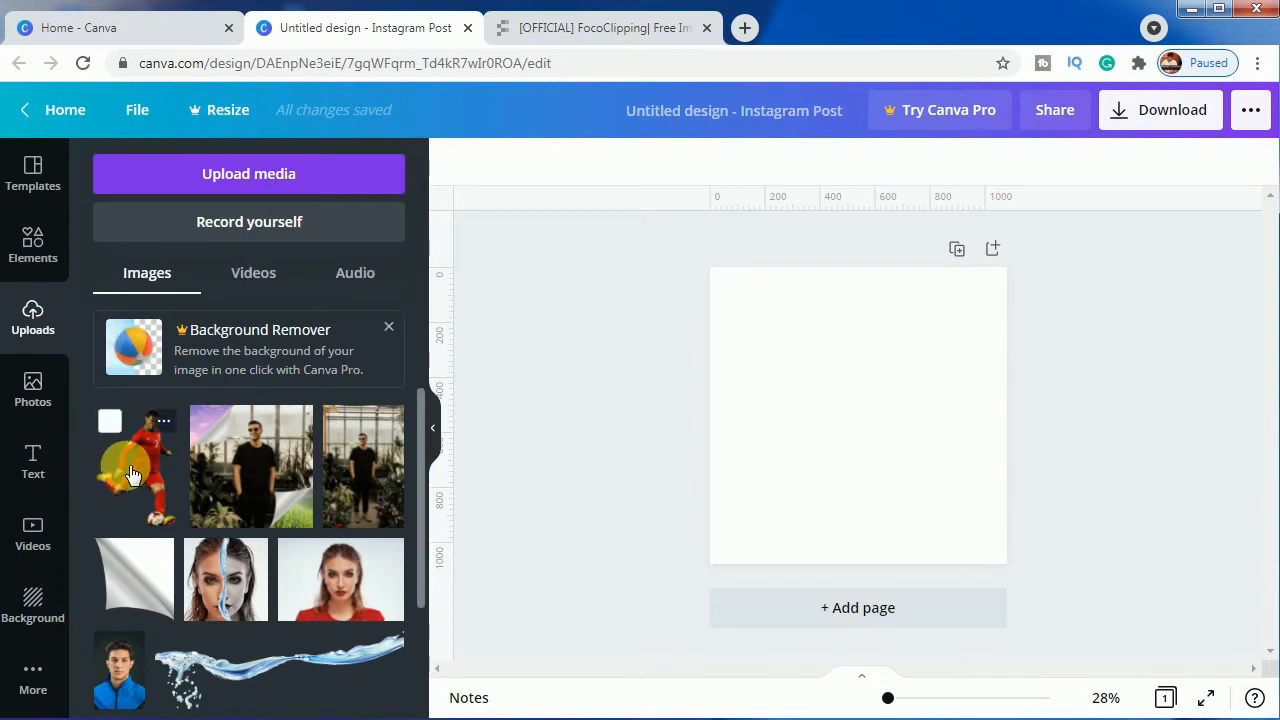
left_click(131, 473)
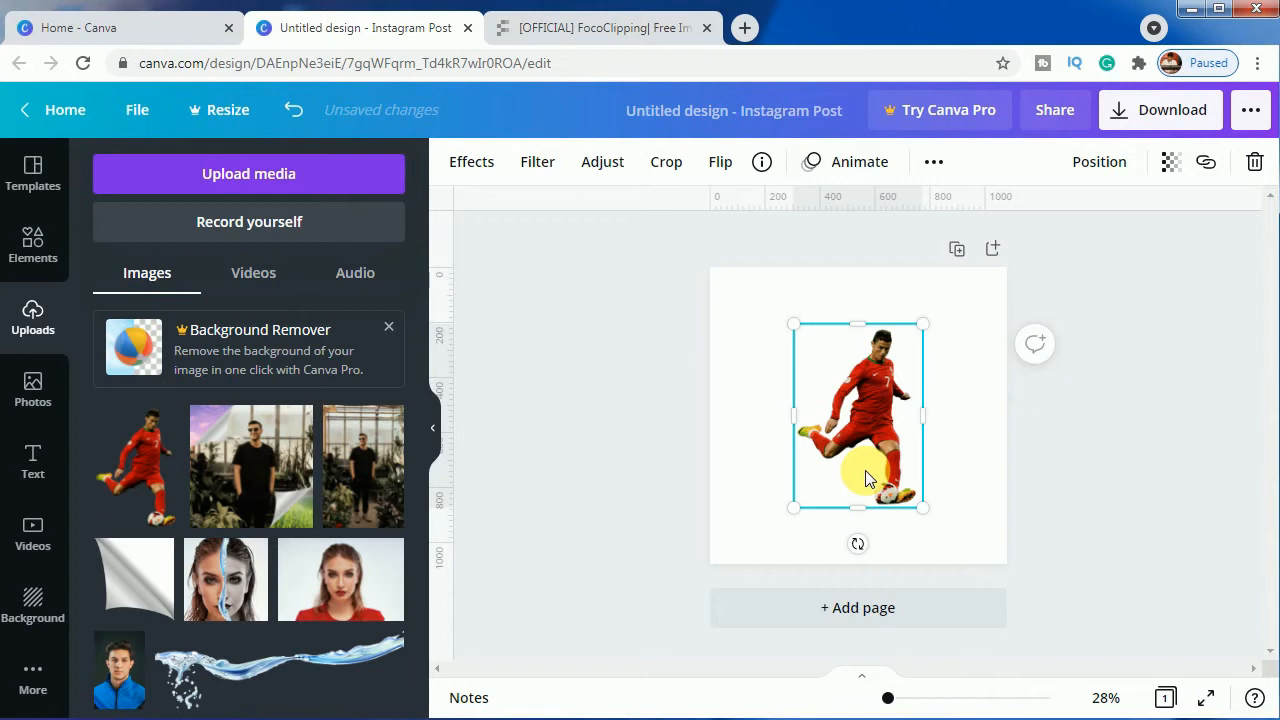
left_click(474, 163)
scroll(175, 340, "down", 5)
scroll(175, 345, "down", 2)
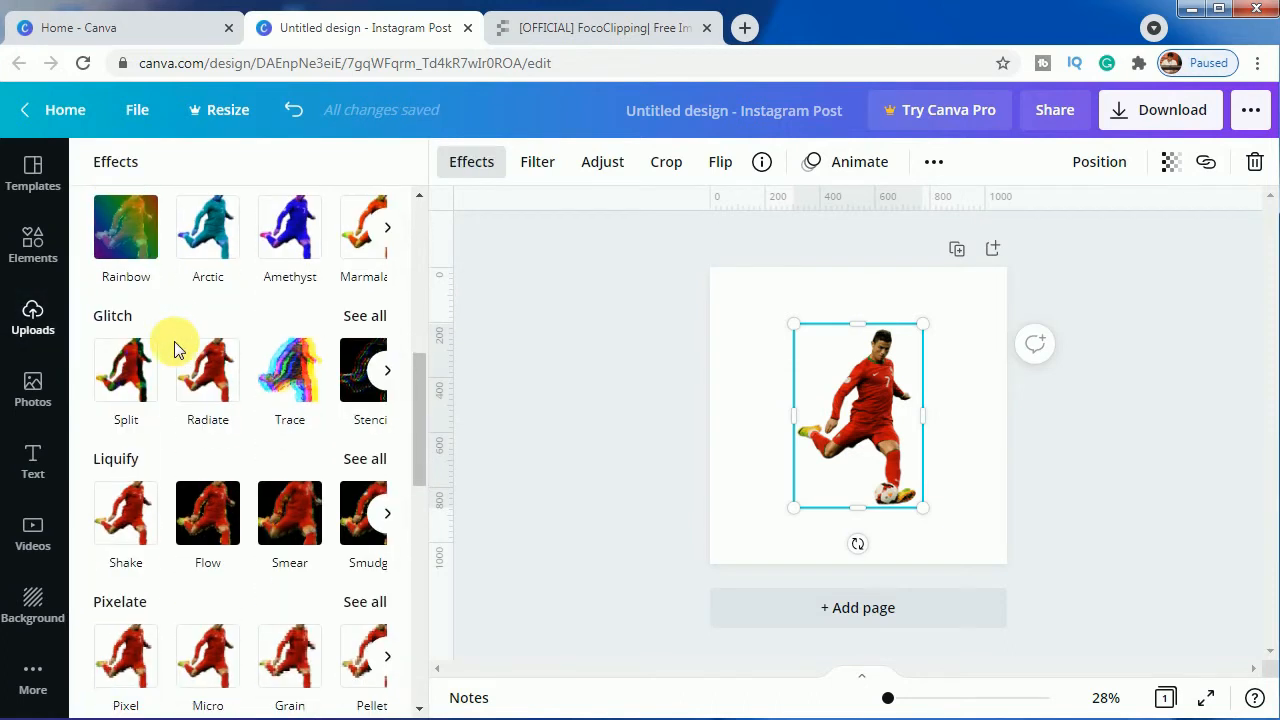
scroll(163, 409, "down", 1)
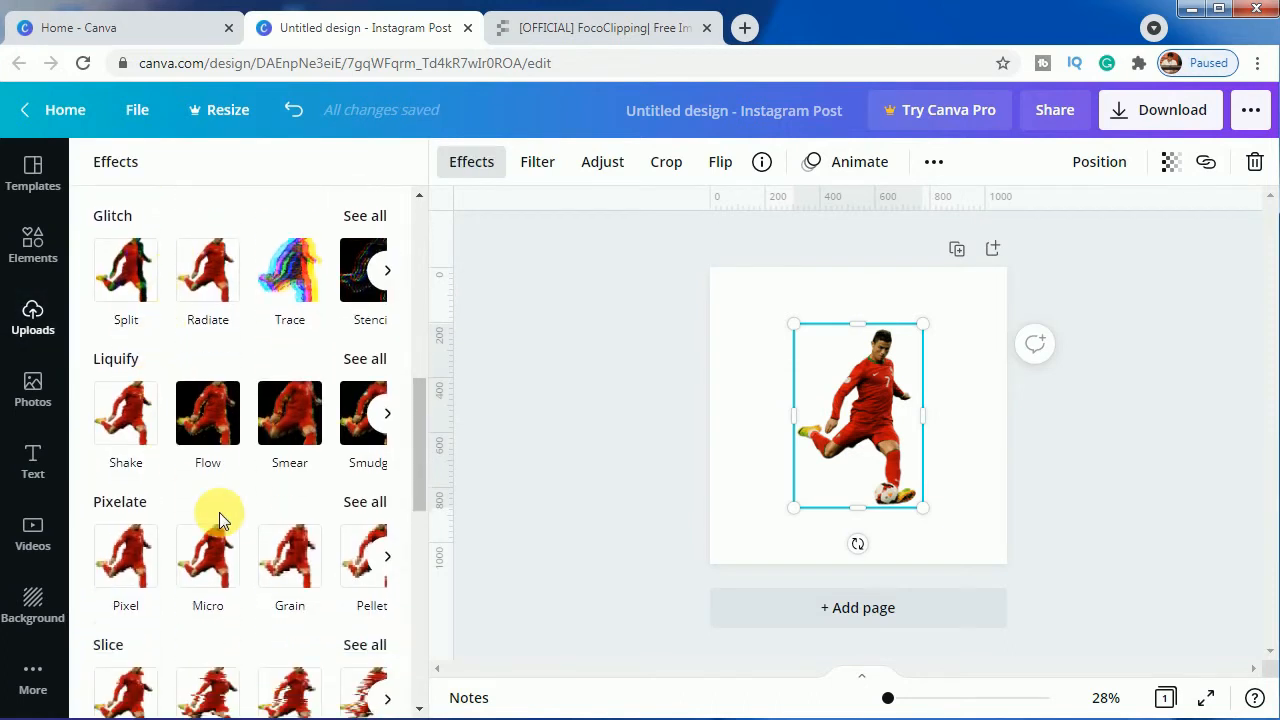
left_click(366, 502)
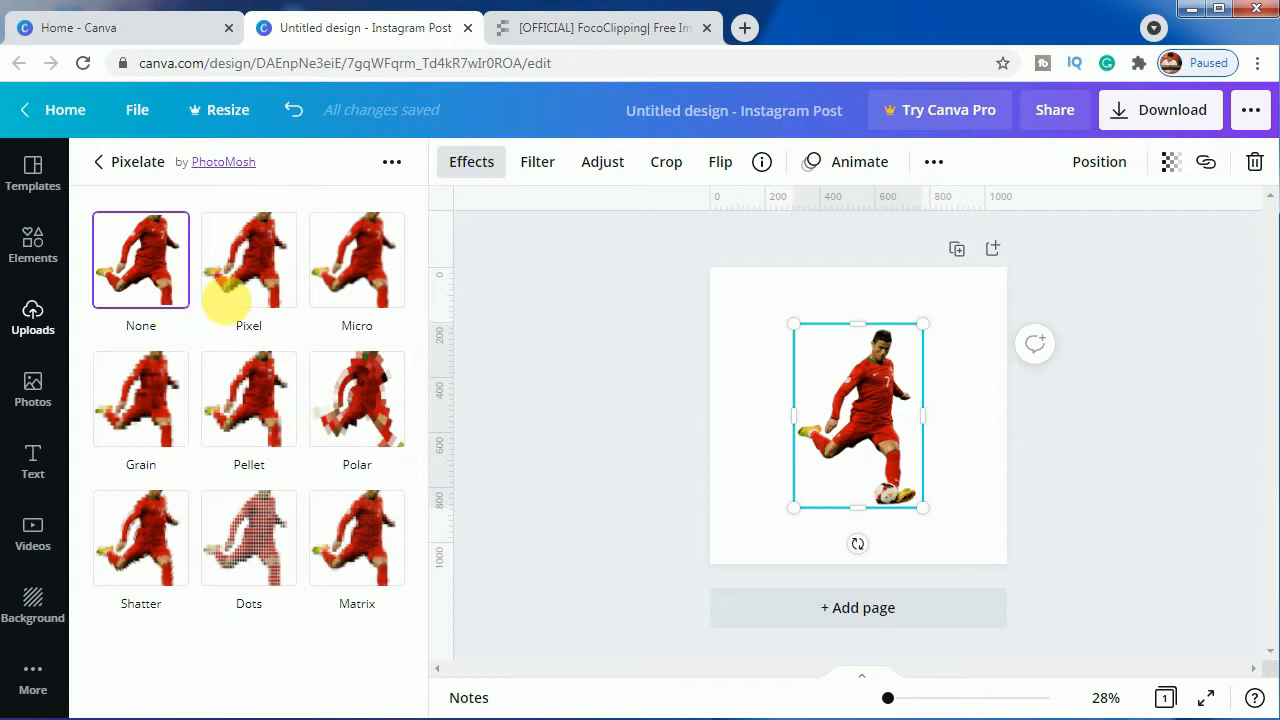
left_click(270, 268)
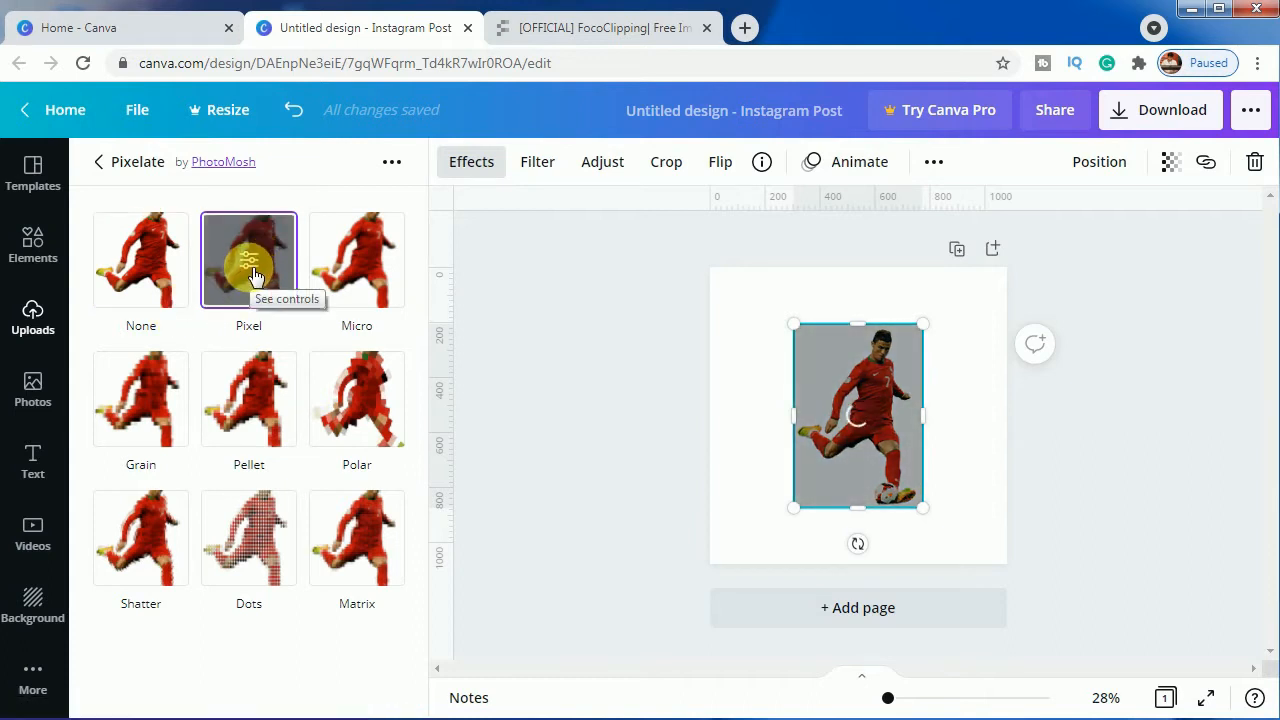
Set the Pixel effect to 1 horizontal pixel and 200 vertical pixels, and apply it to the footballer image.
left_click(252, 270)
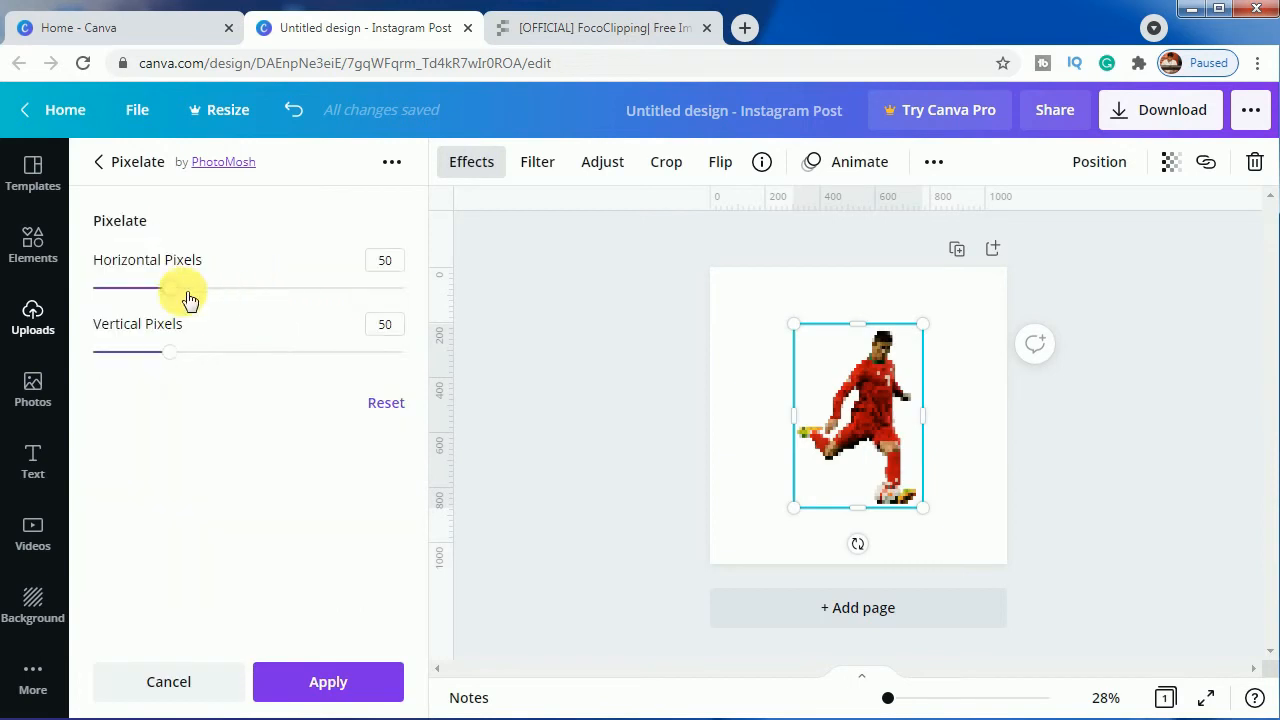
left_click_drag(175, 292, 73, 296)
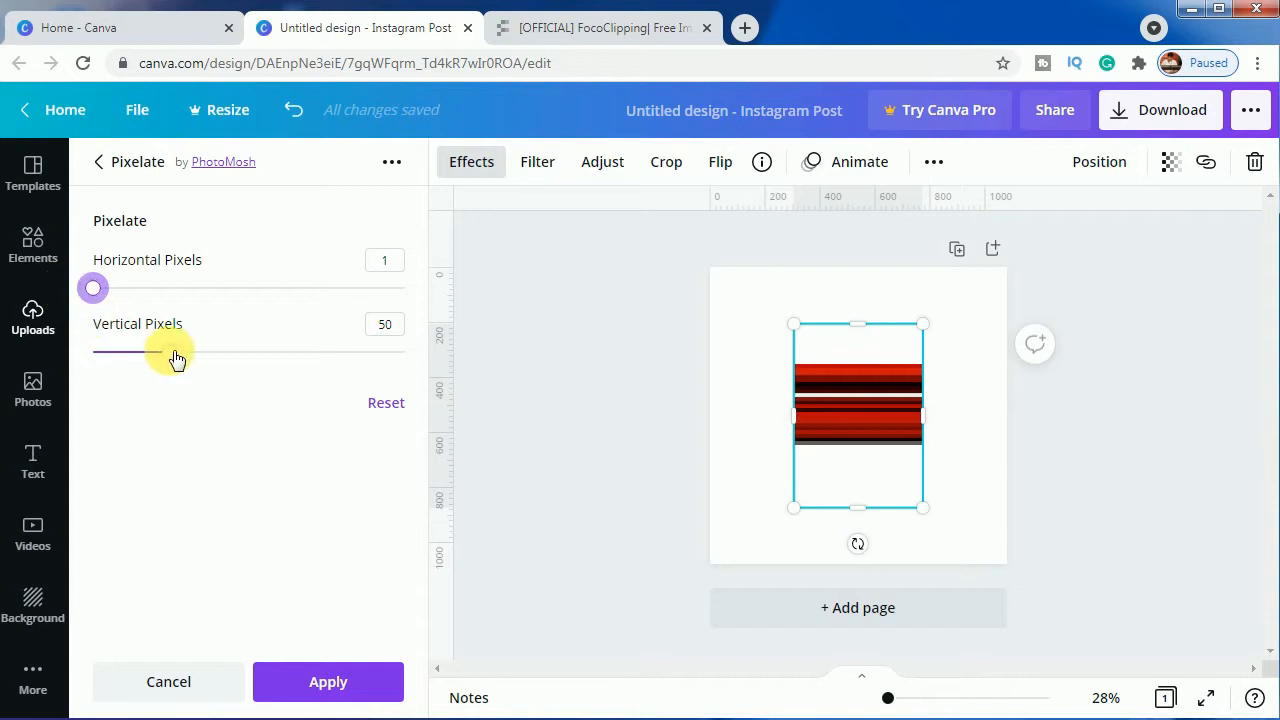
left_click_drag(183, 358, 412, 348)
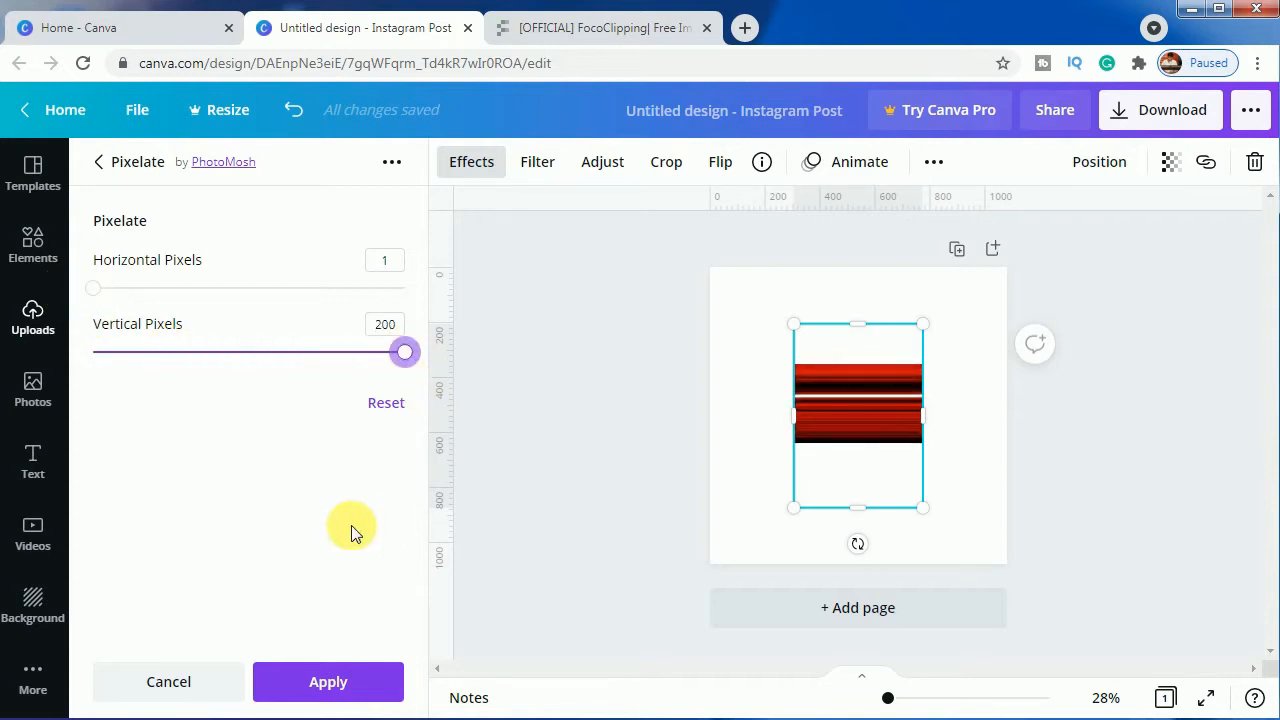
left_click(345, 683)
left_click(557, 590)
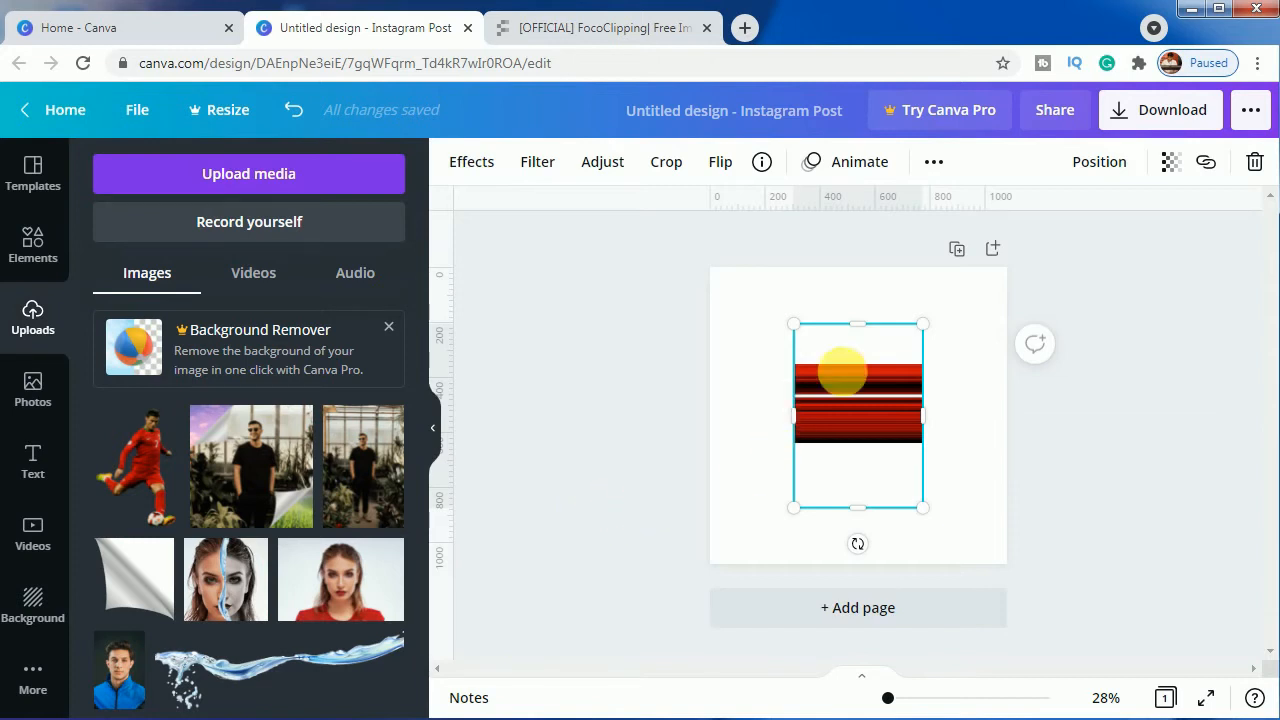
Stretch the striped image beyond all four page edges until the red and black bands fill the whole page.
left_click_drag(871, 333, 858, 225)
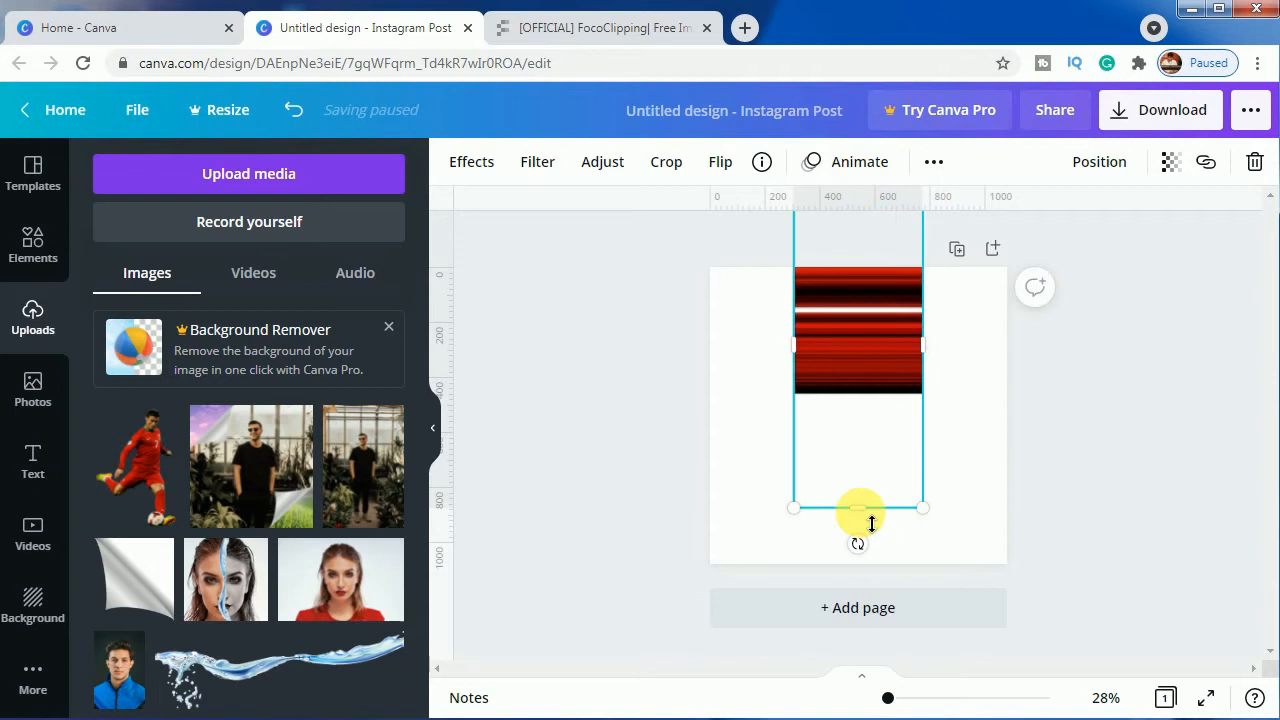
left_click_drag(869, 521, 862, 576)
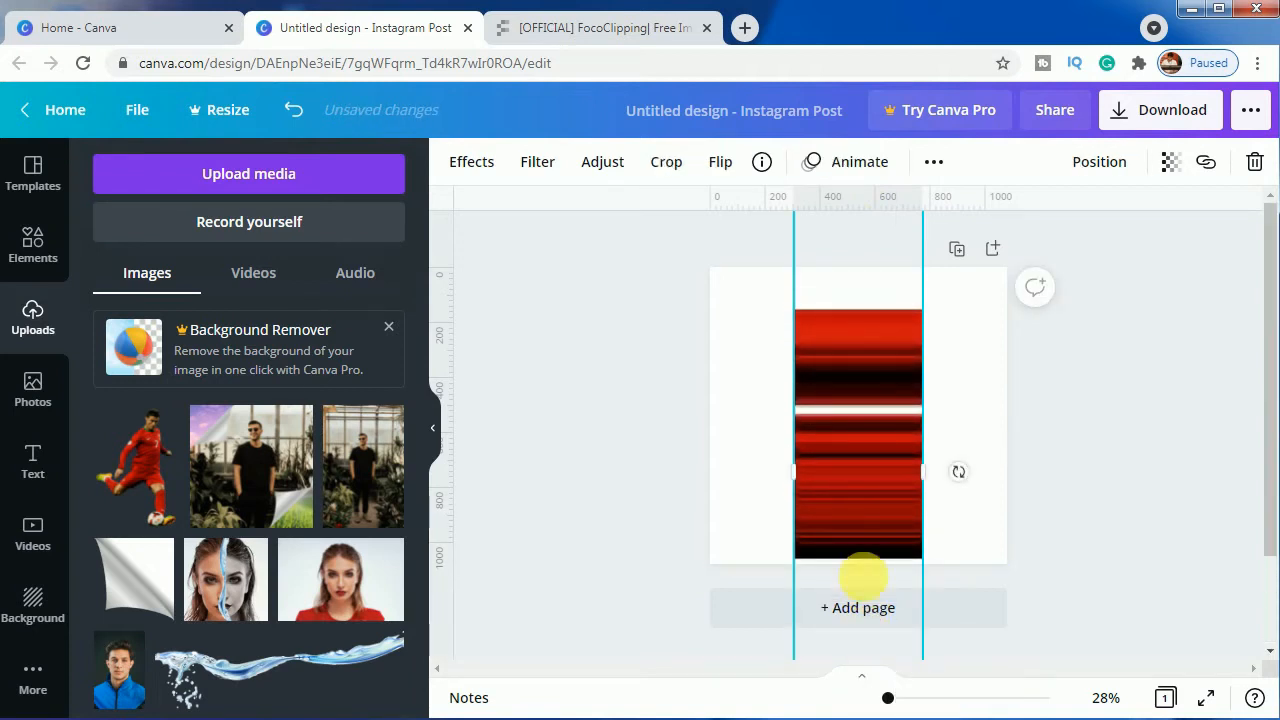
left_click_drag(808, 471, 686, 460)
left_click_drag(941, 457, 1040, 466)
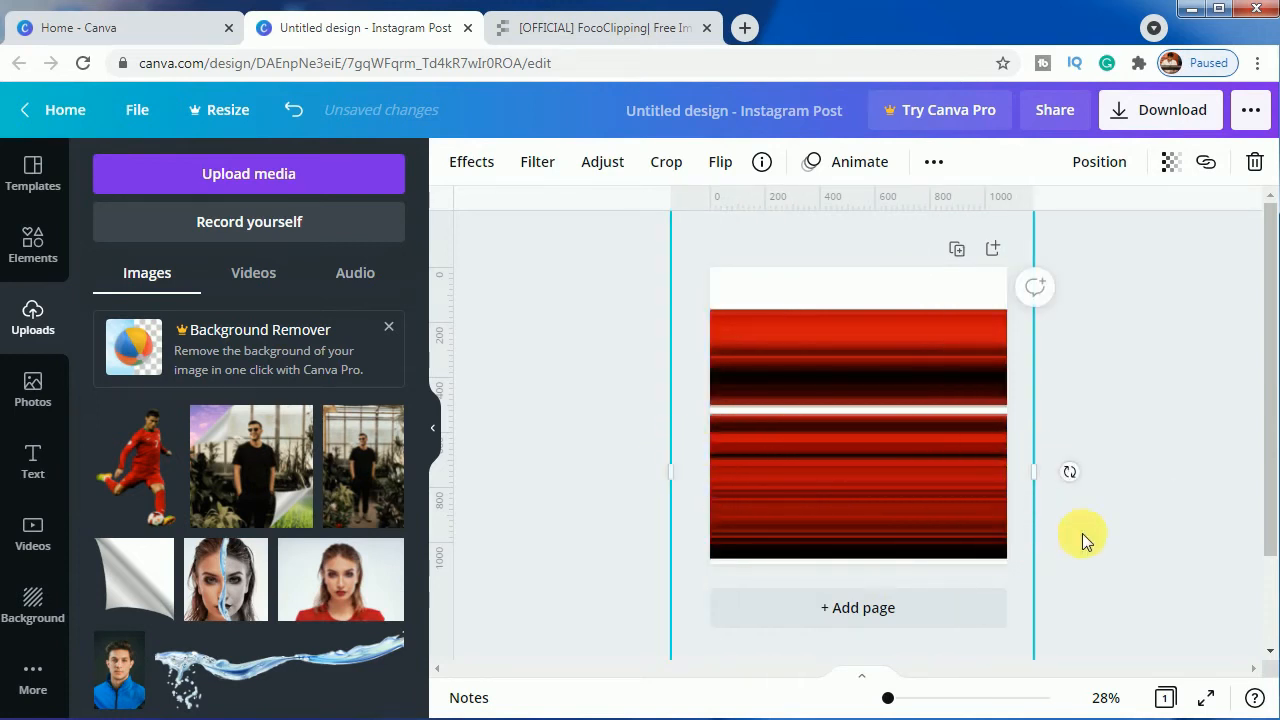
left_click_drag(887, 698, 881, 698)
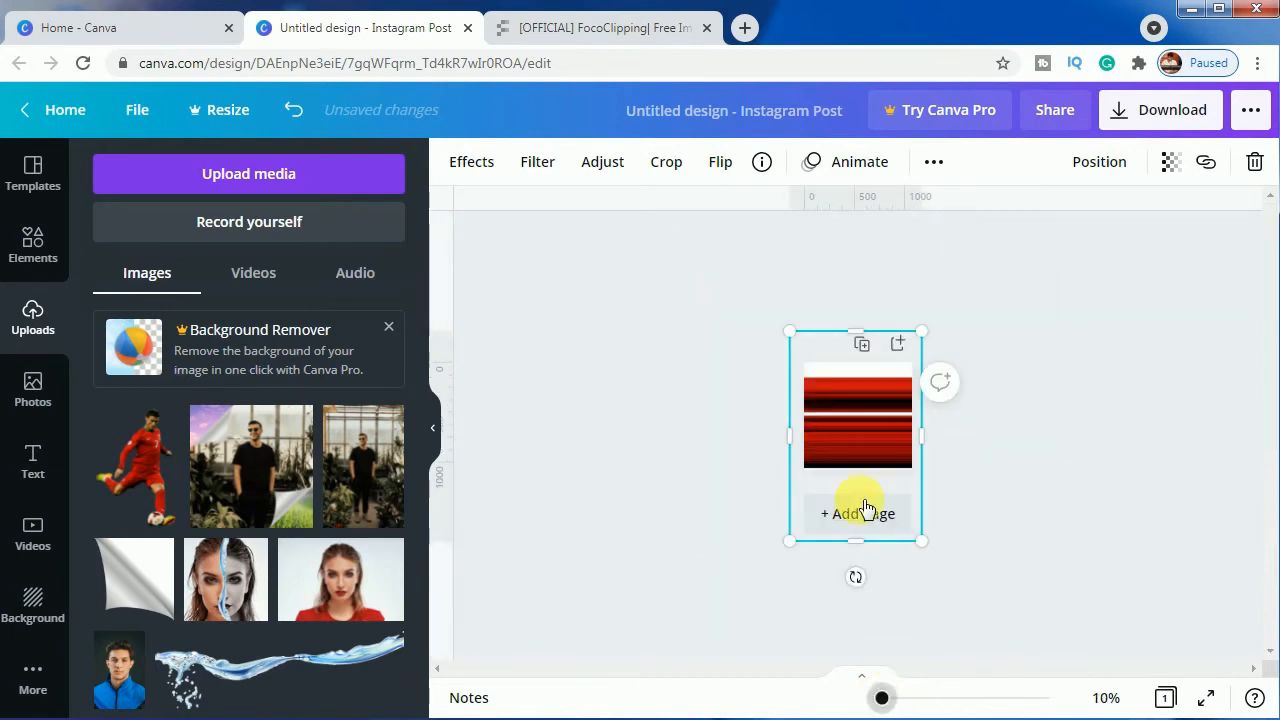
left_click_drag(875, 325, 875, 284)
left_click_drag(875, 335, 875, 335)
left_click_drag(857, 543, 873, 600)
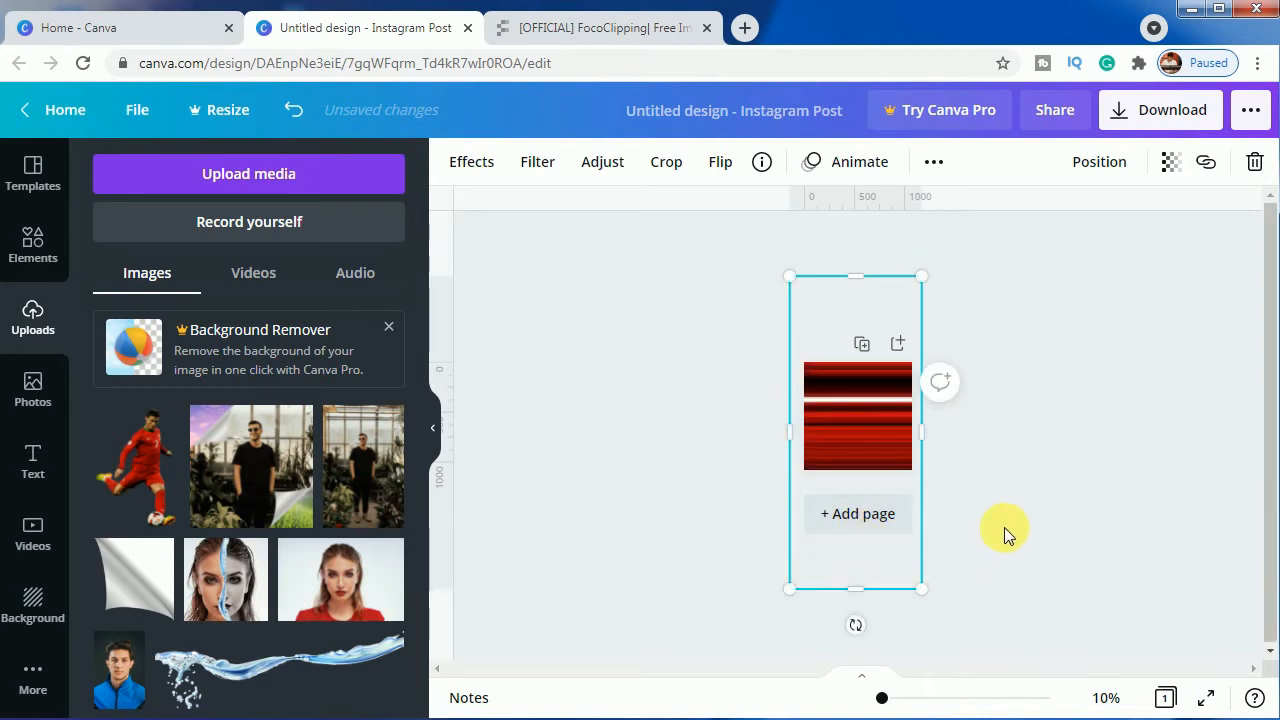
left_click(1004, 527)
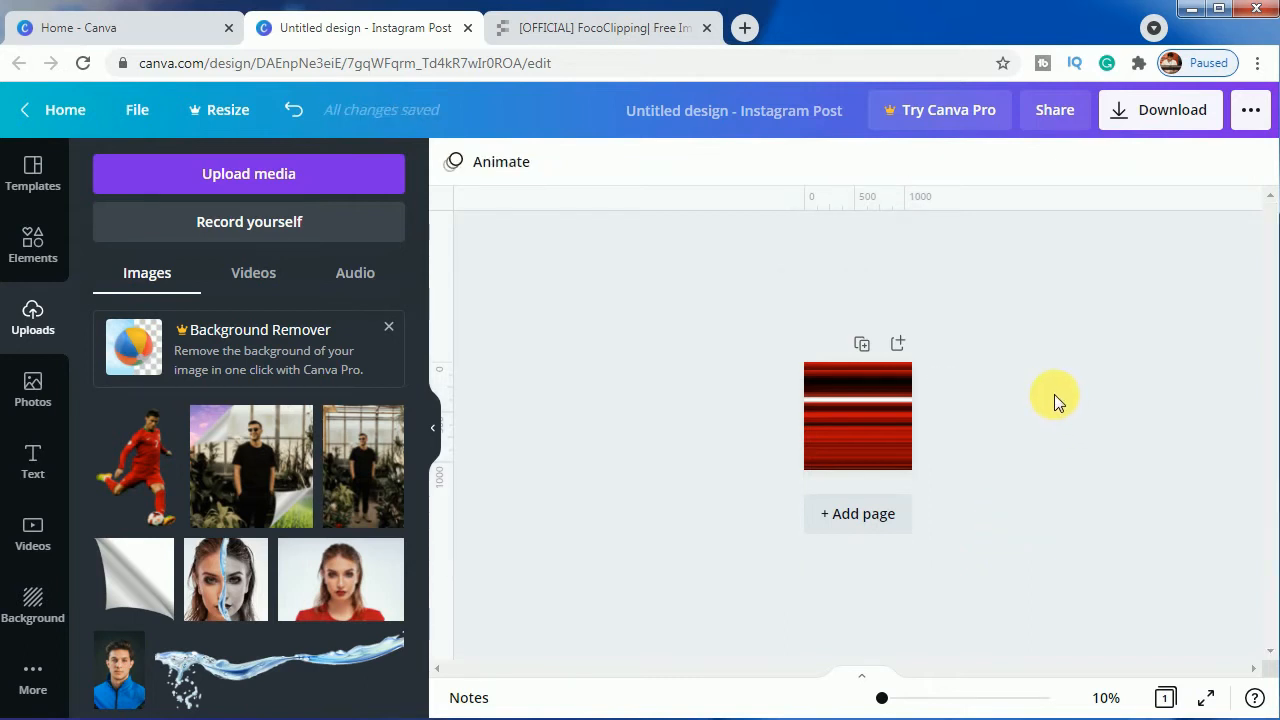
Download the striped design as a PNG and dismiss the sharing offer and the browser's download notice.
left_click(1149, 125)
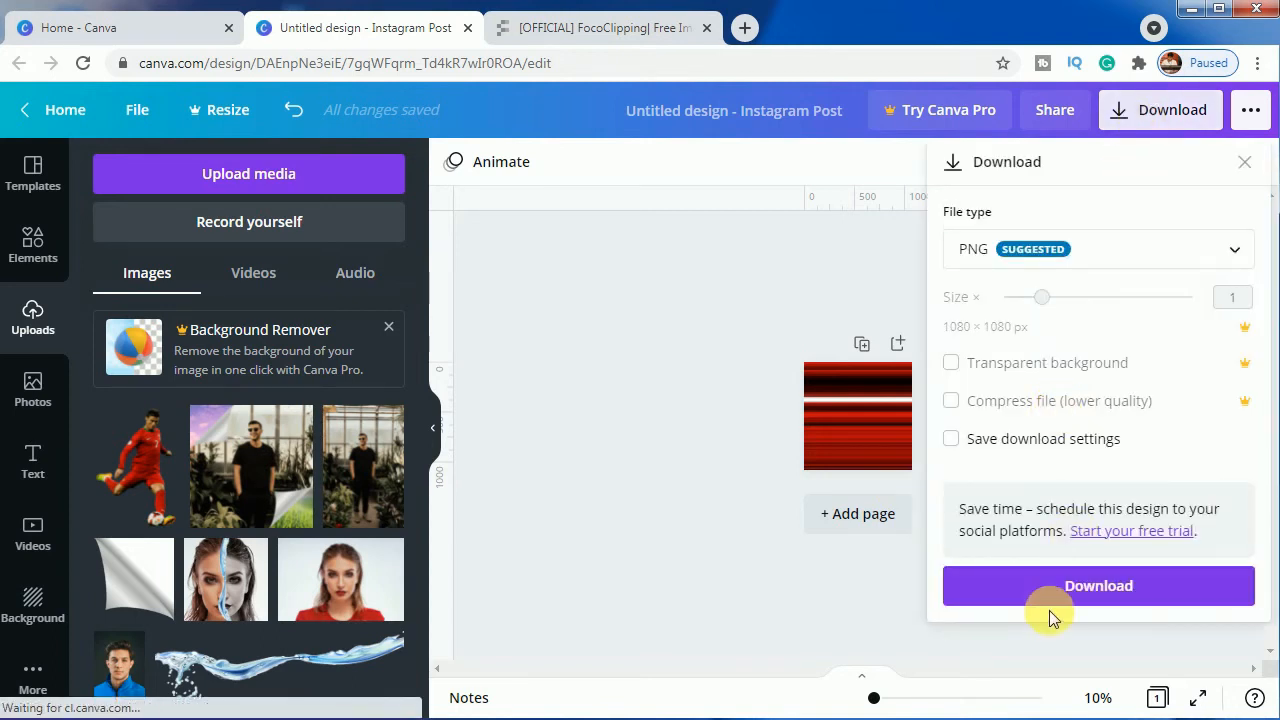
left_click(1058, 594)
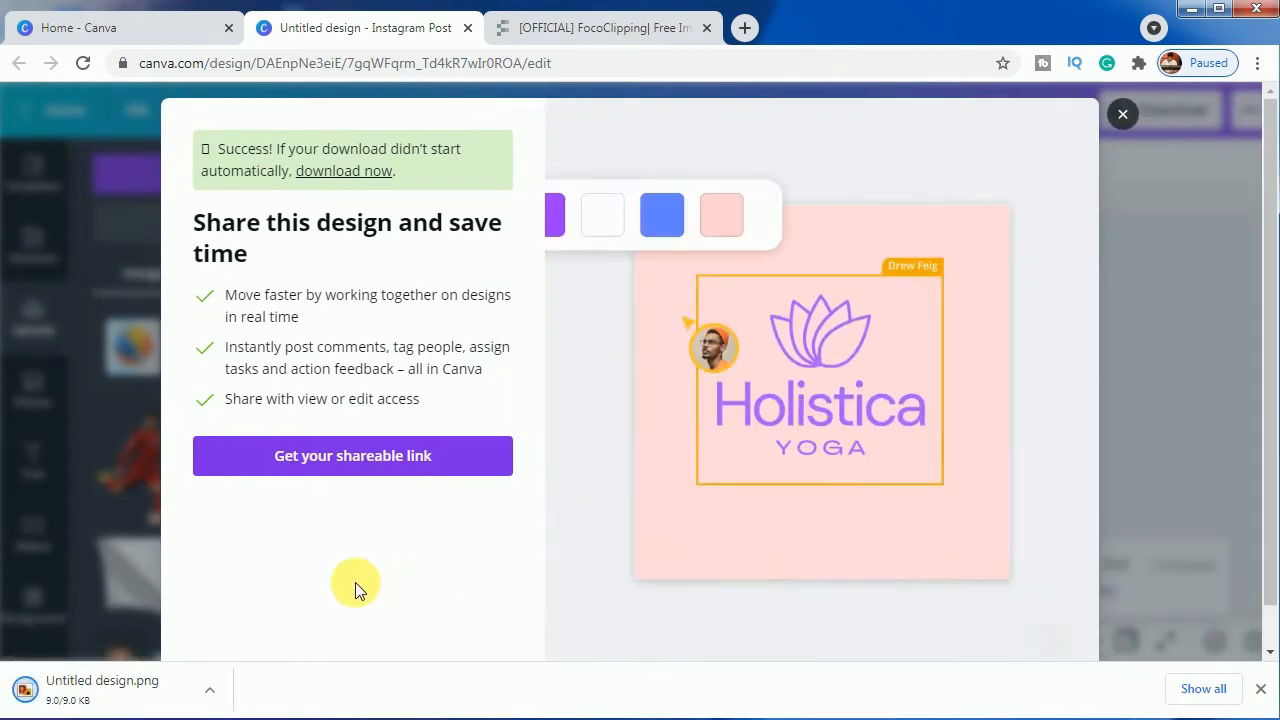
key("Escape")
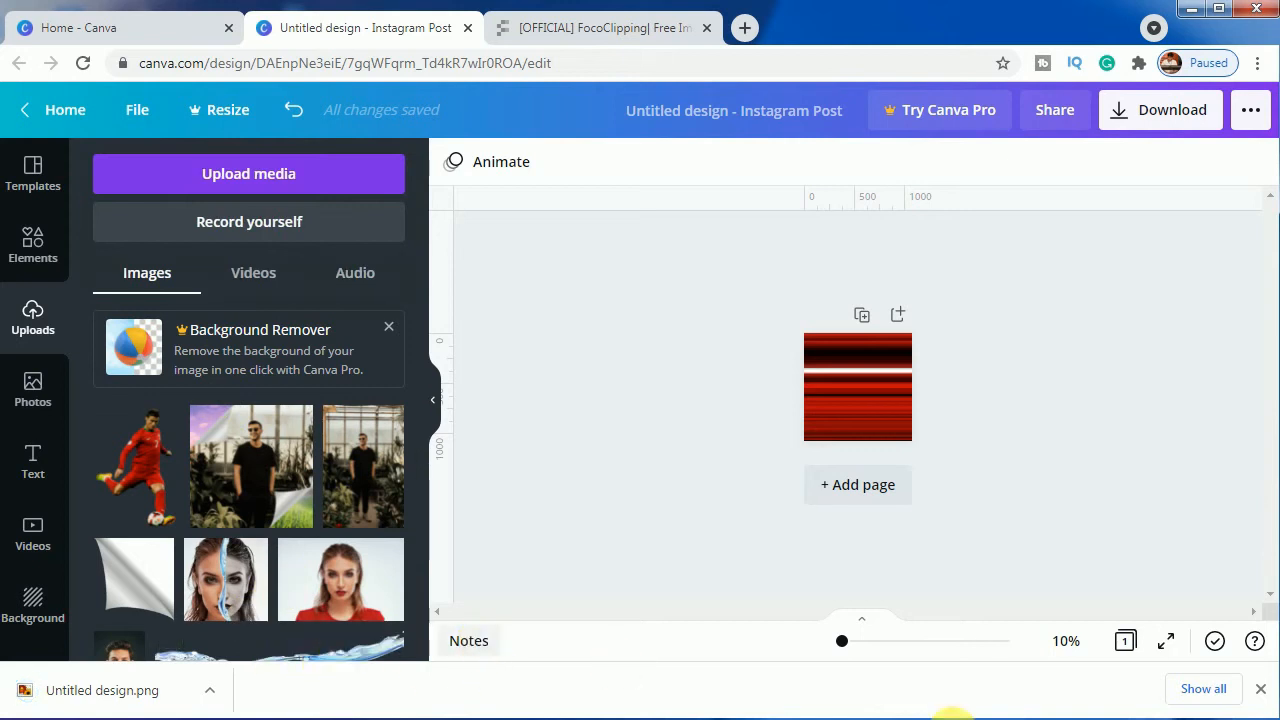
left_click(1260, 690)
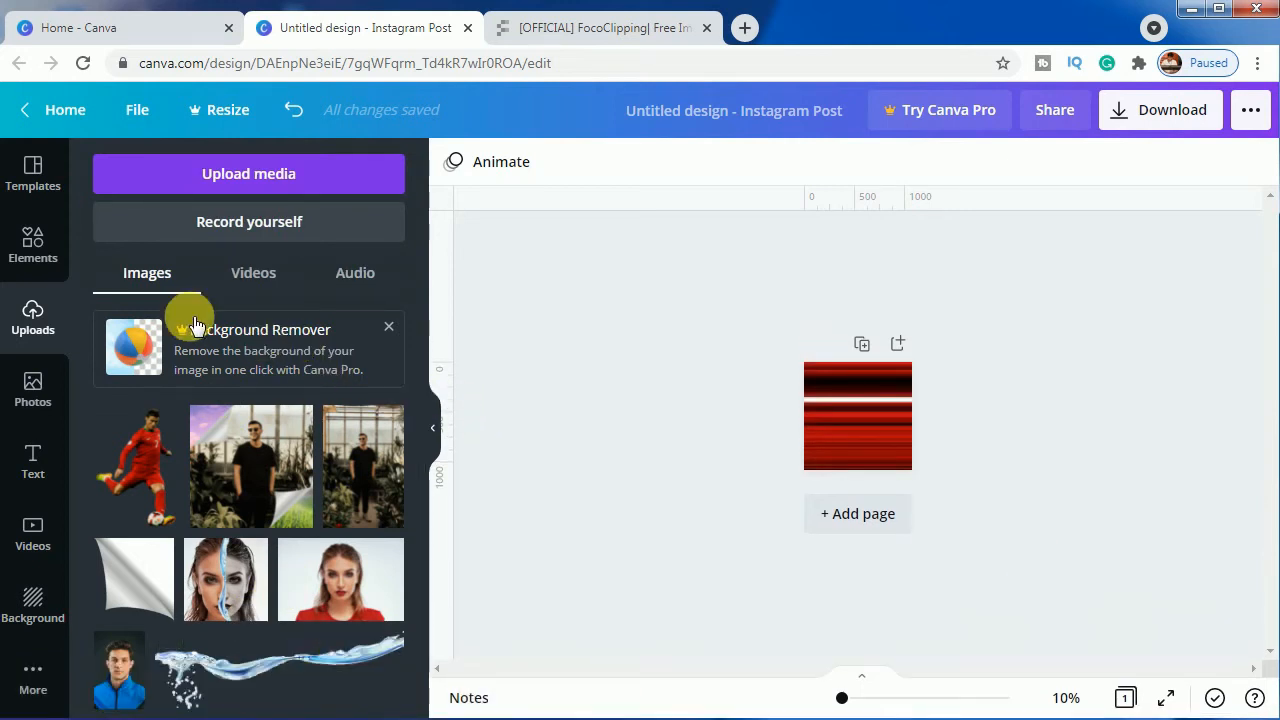
Upload the "Untitled design" image from the "circular pixel stretch canva" folder on the device.
left_click(158, 176)
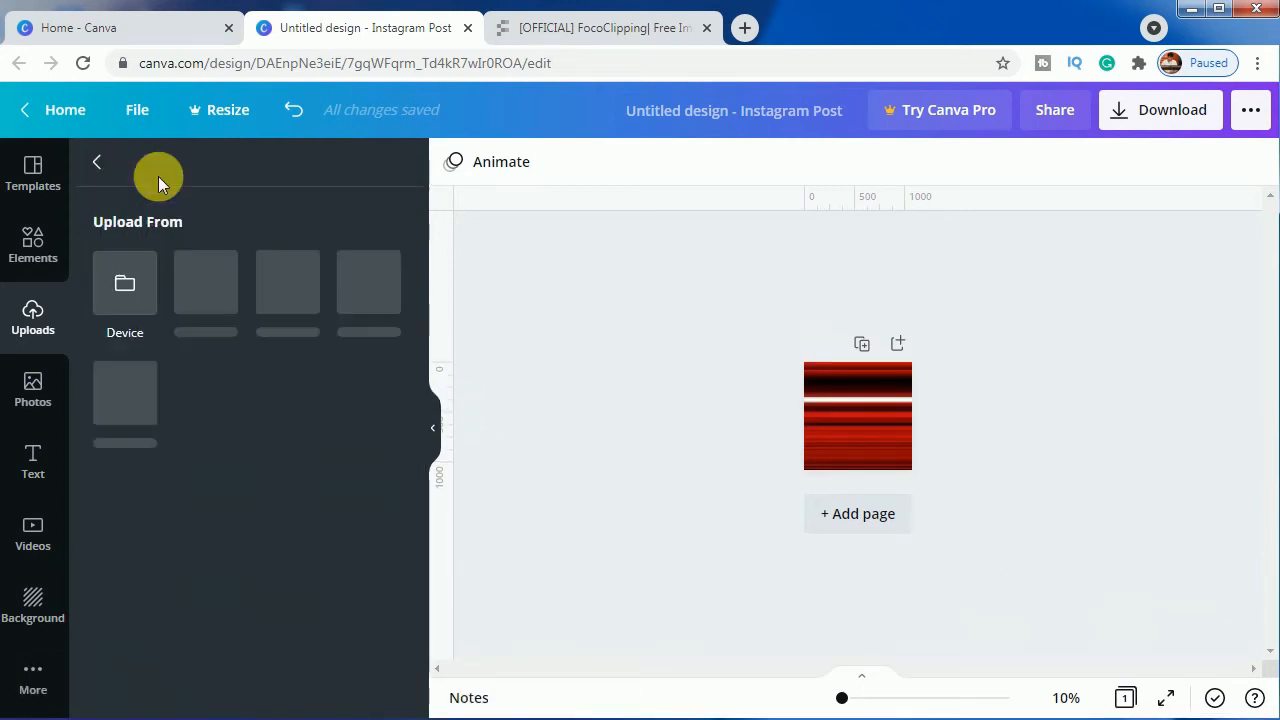
left_click(122, 294)
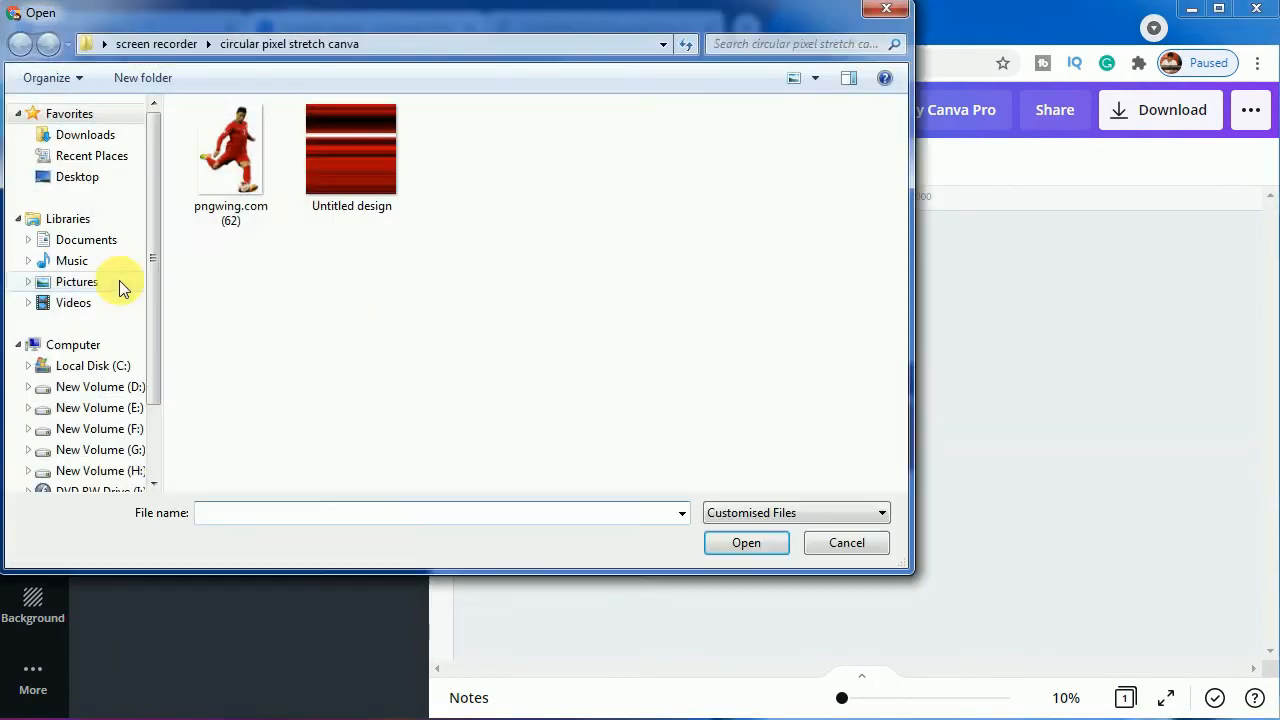
left_click(370, 160)
left_click(728, 542)
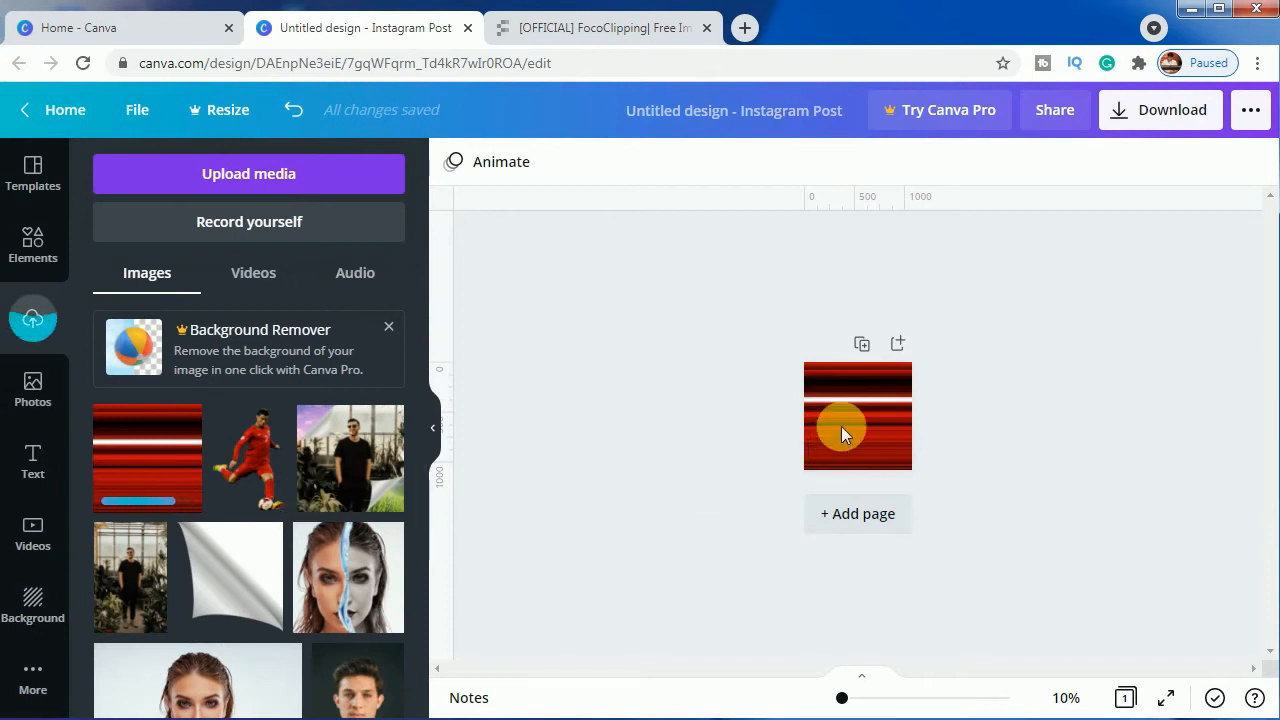
Delete the stretched striped image from the page.
left_click_drag(843, 696, 855, 703)
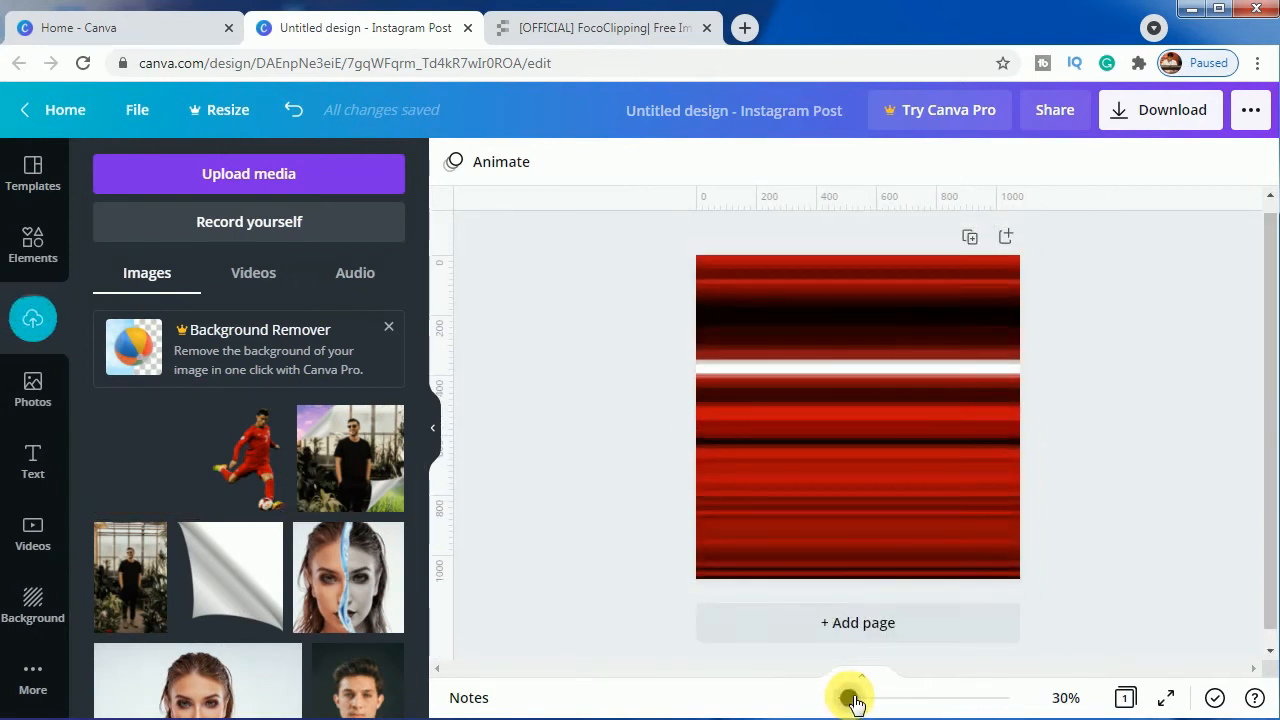
left_click(843, 432)
key("Delete")
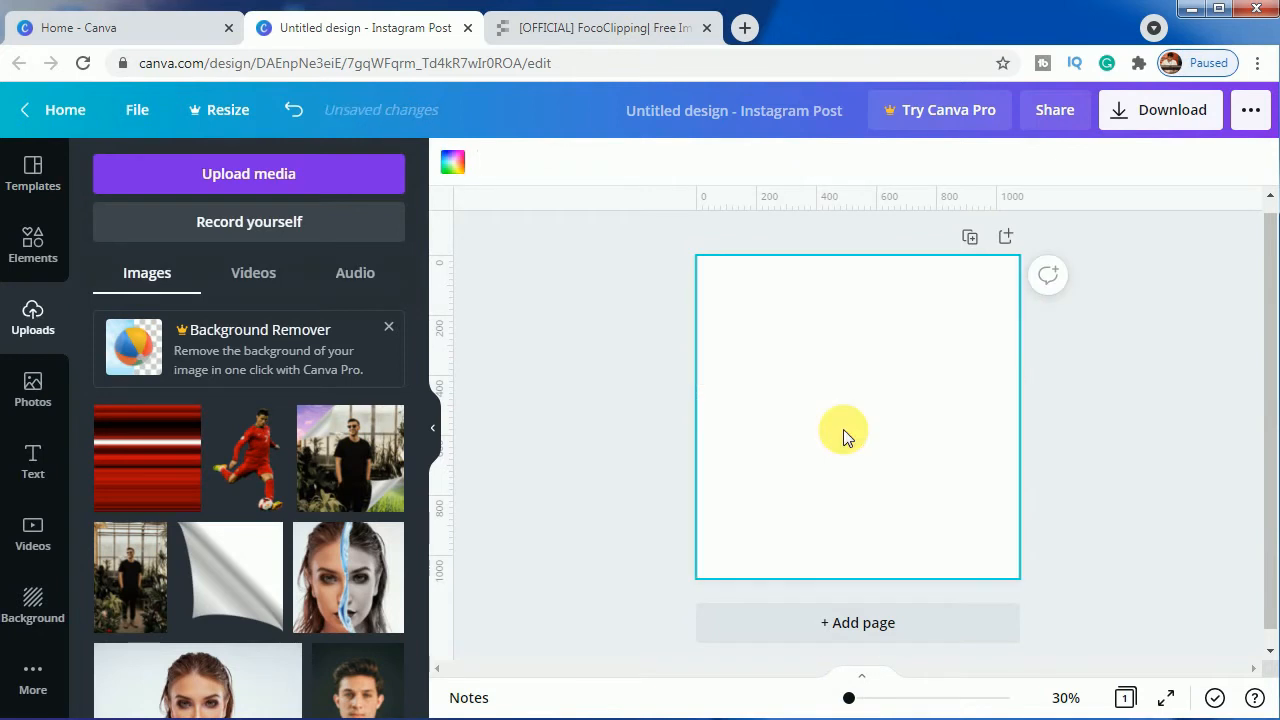
Add the newly uploaded striped image to the page and set it as the background.
left_click(155, 482)
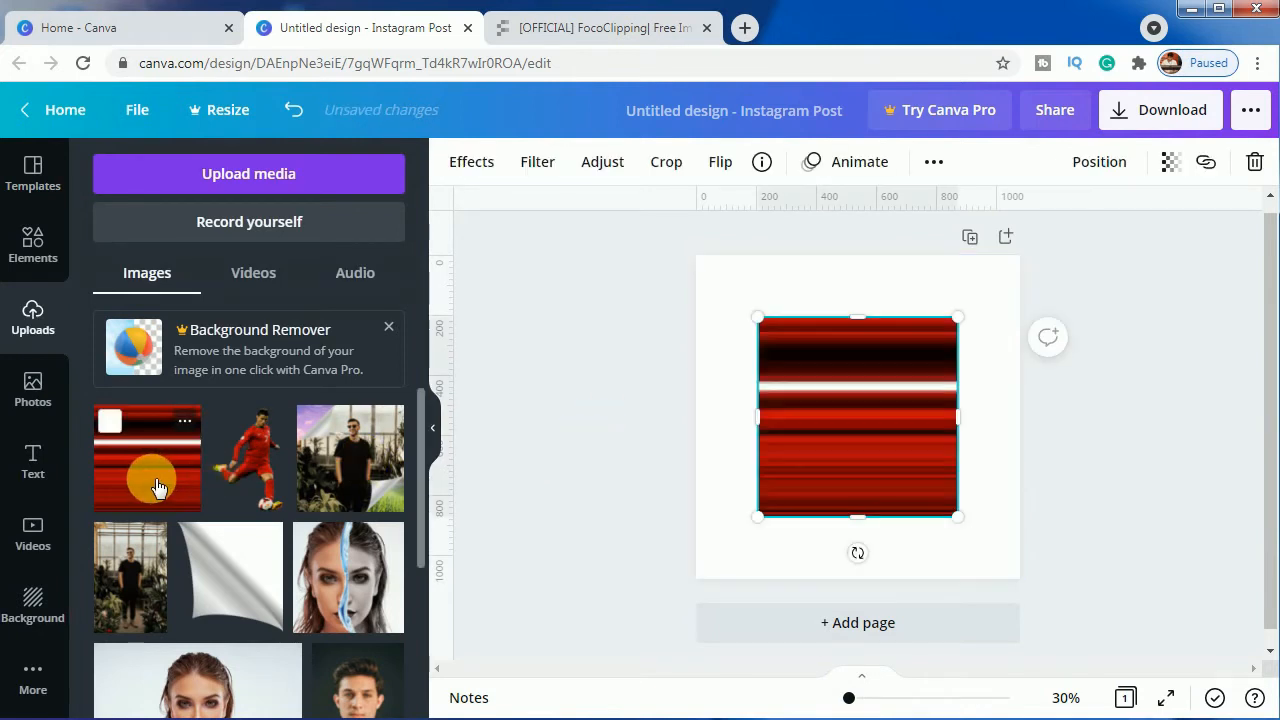
right_click(815, 432)
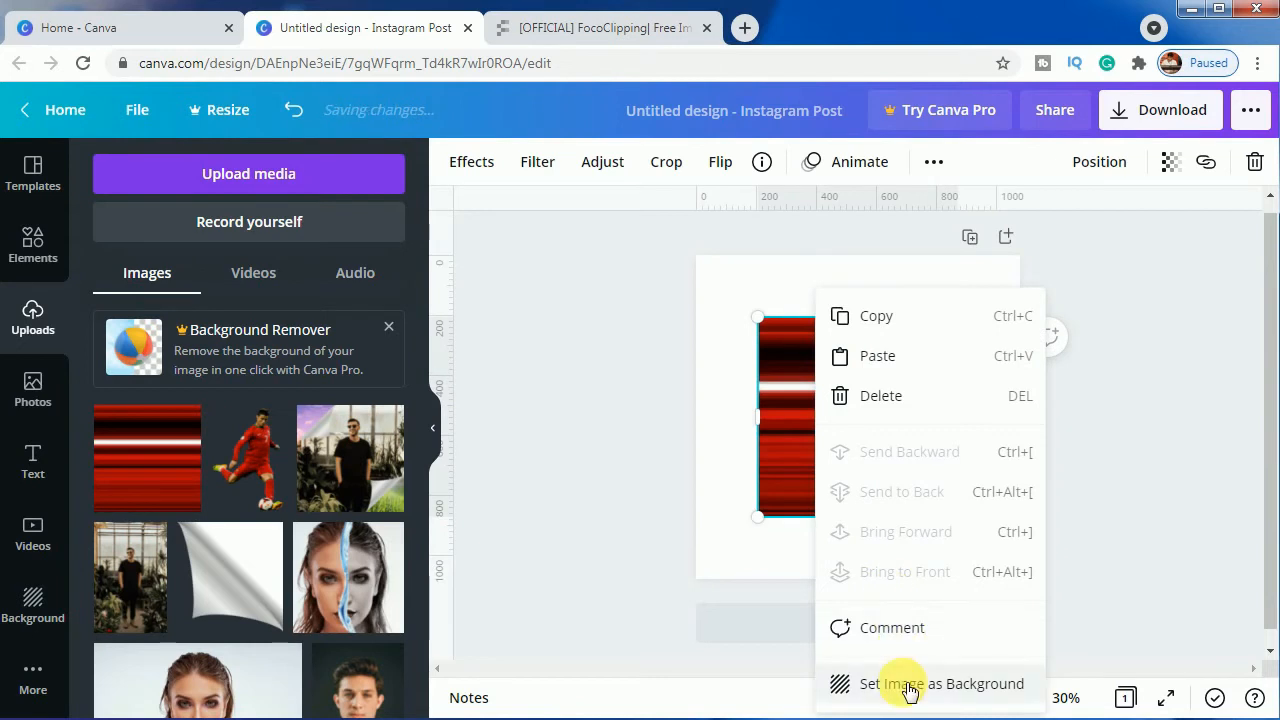
left_click(908, 684)
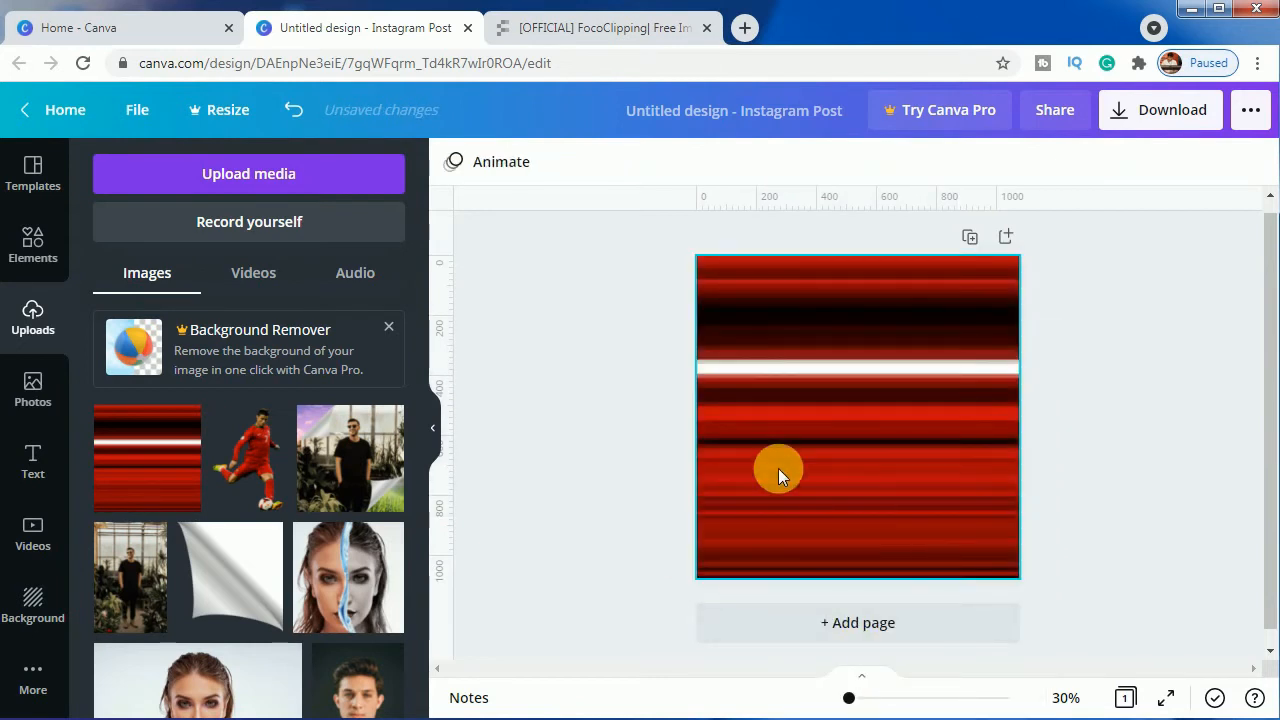
Give the striped background the Polar variant of the Pixelate effect.
left_click(720, 423)
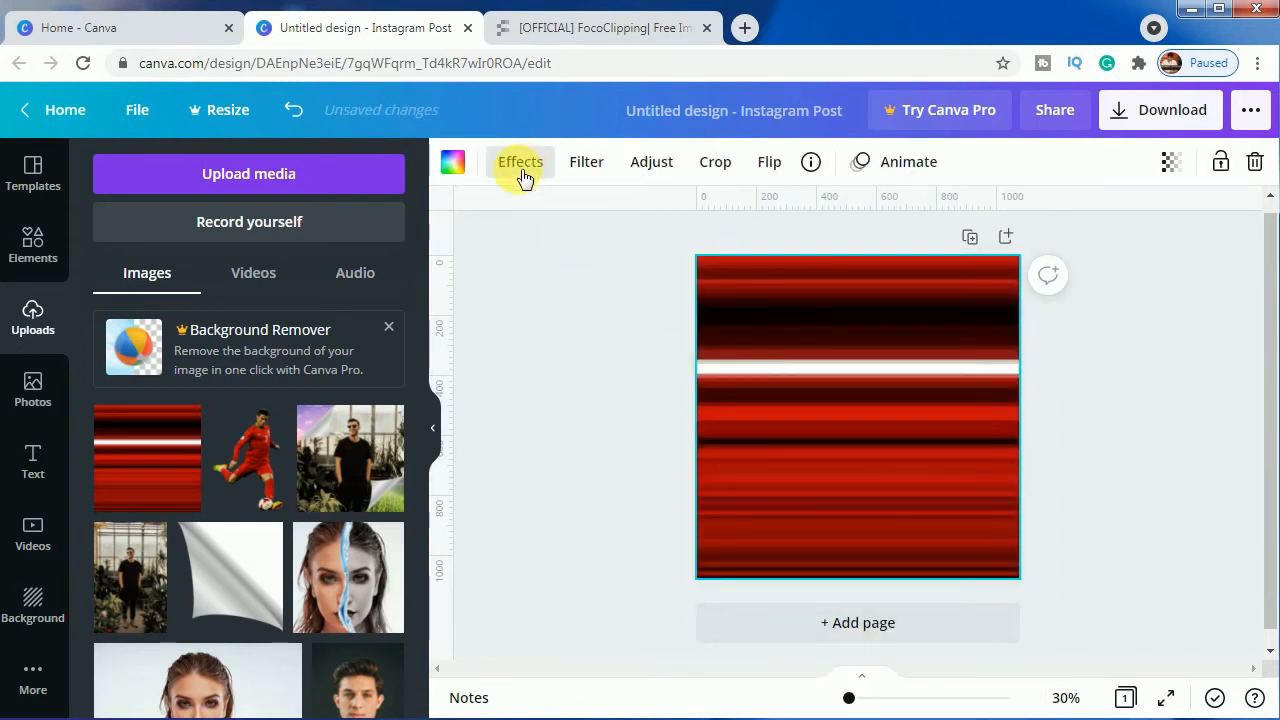
left_click(521, 170)
scroll(400, 330, "down", 1)
scroll(405, 333, "down", 2)
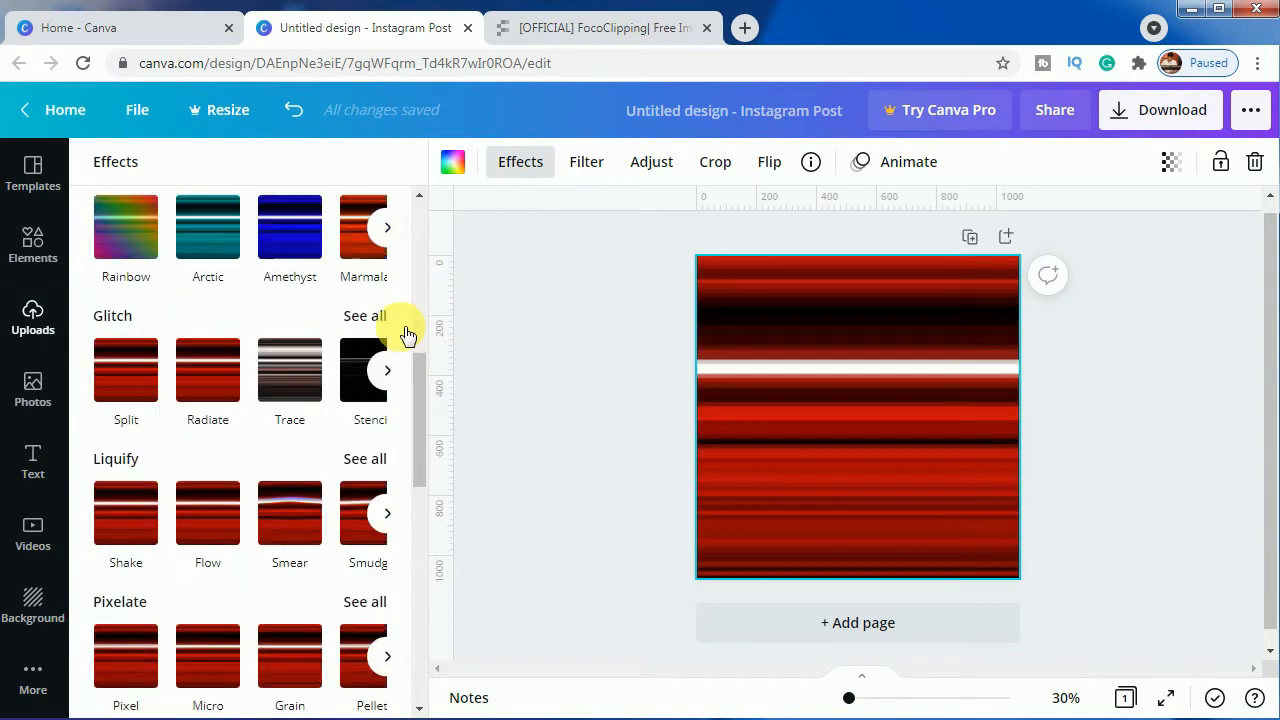
scroll(407, 335, "down", 1)
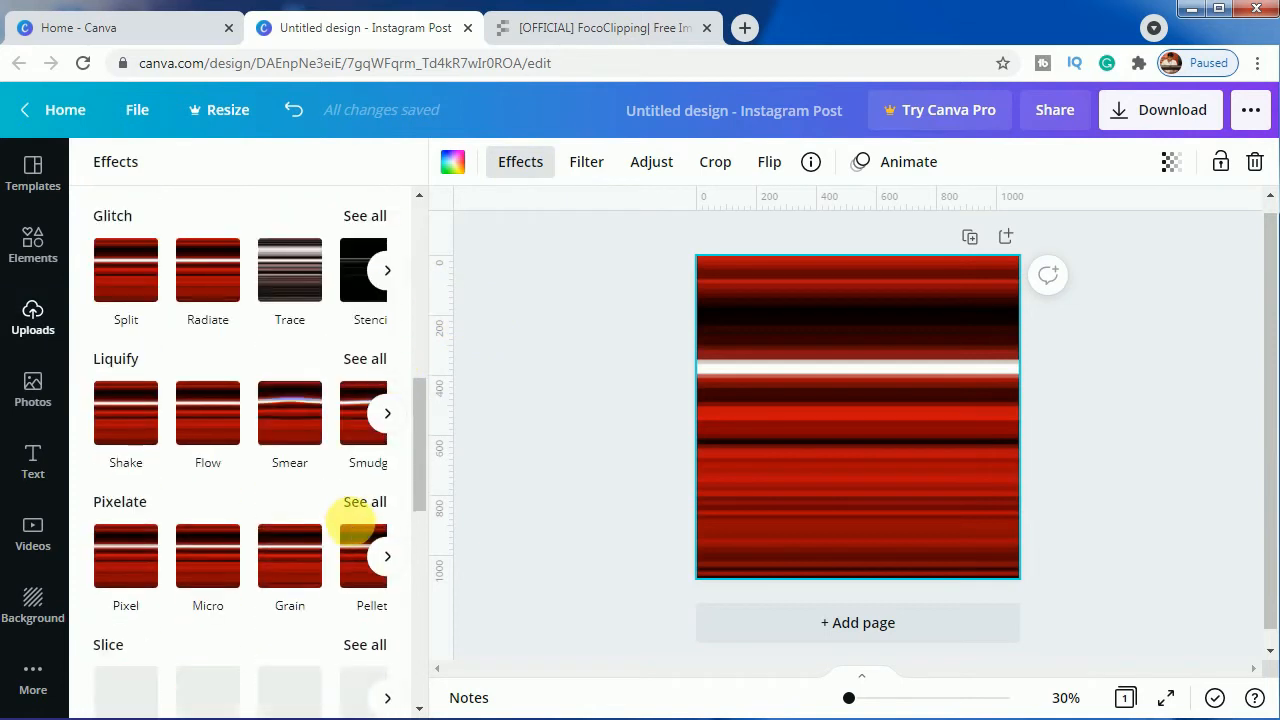
left_click(376, 508)
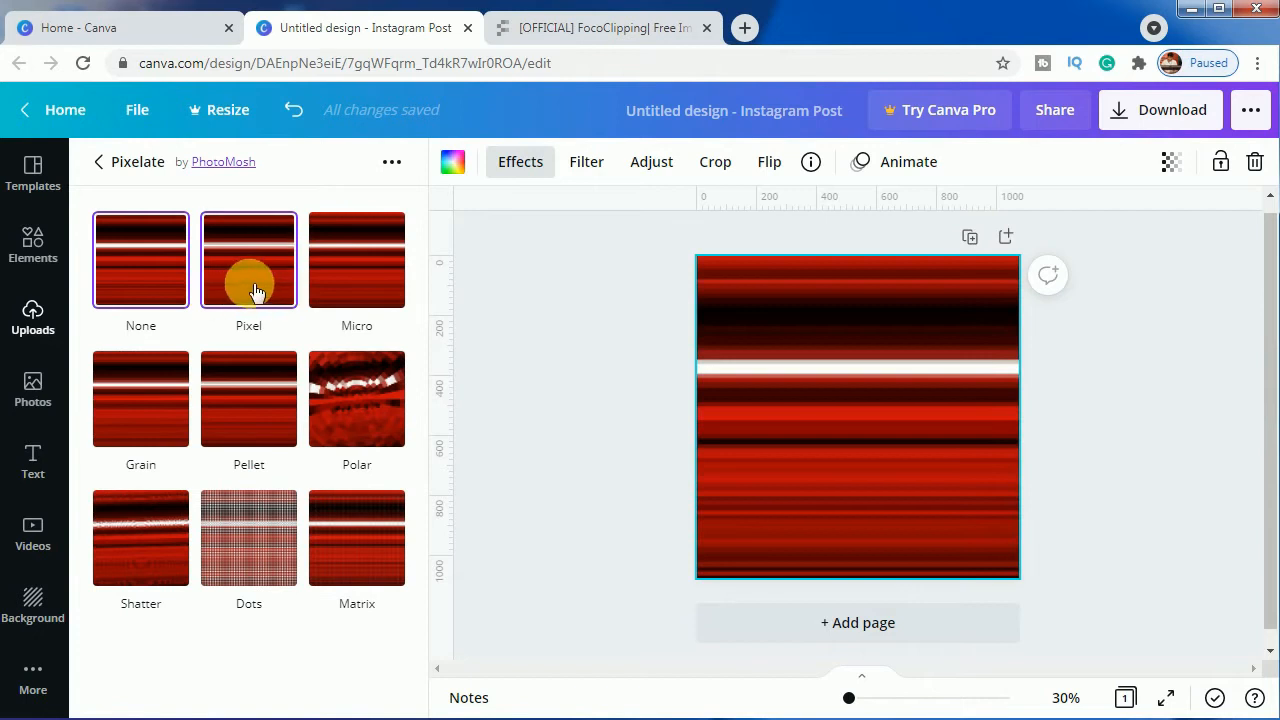
left_click(349, 418)
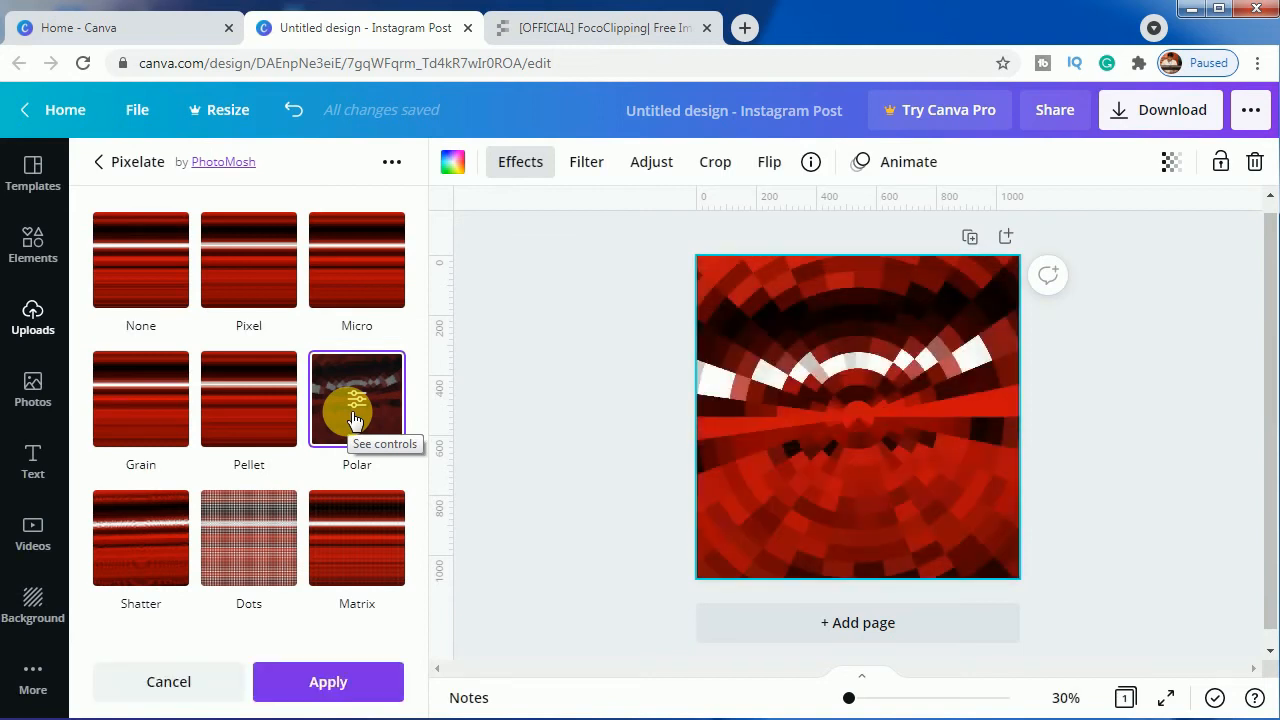
Set the Polar Pixelate effect's radius to about 0.0789 and its segments to about 0.1991.
left_click(355, 416)
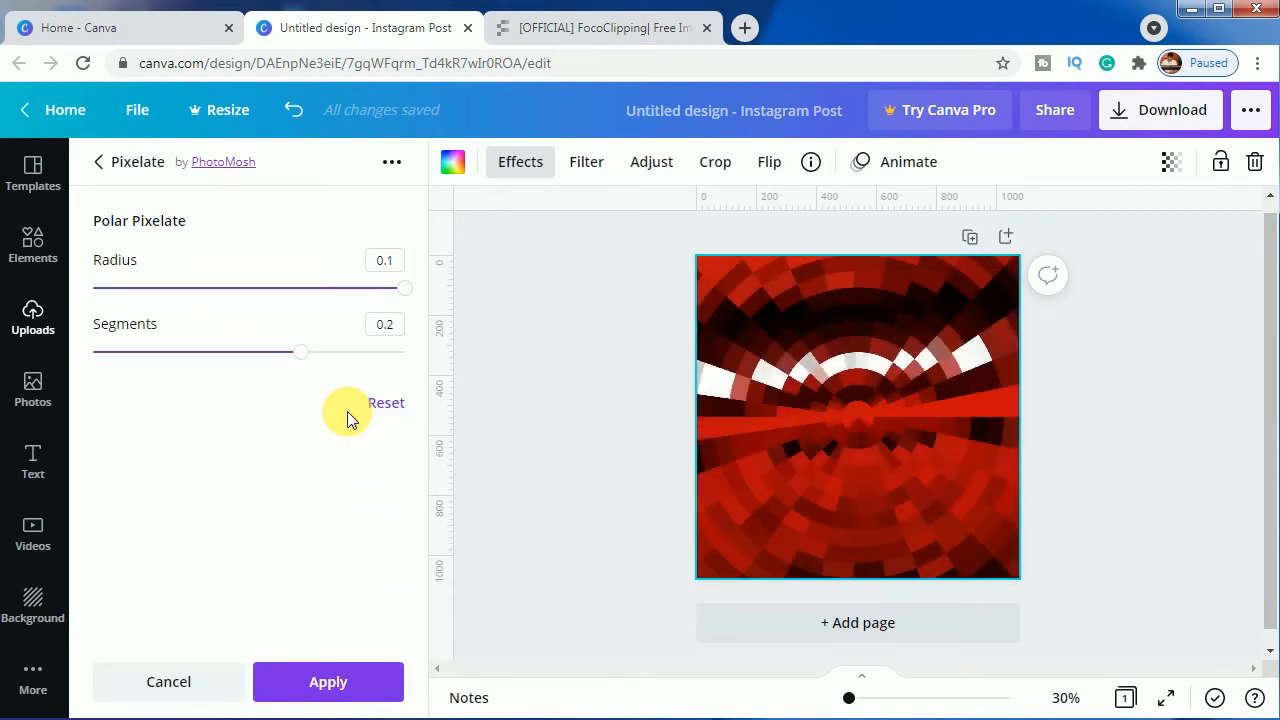
left_click_drag(403, 291, 344, 295)
mouse_move(299, 351)
left_mouse_down()
mouse_move(337, 349)
mouse_move(306, 356)
left_mouse_up()
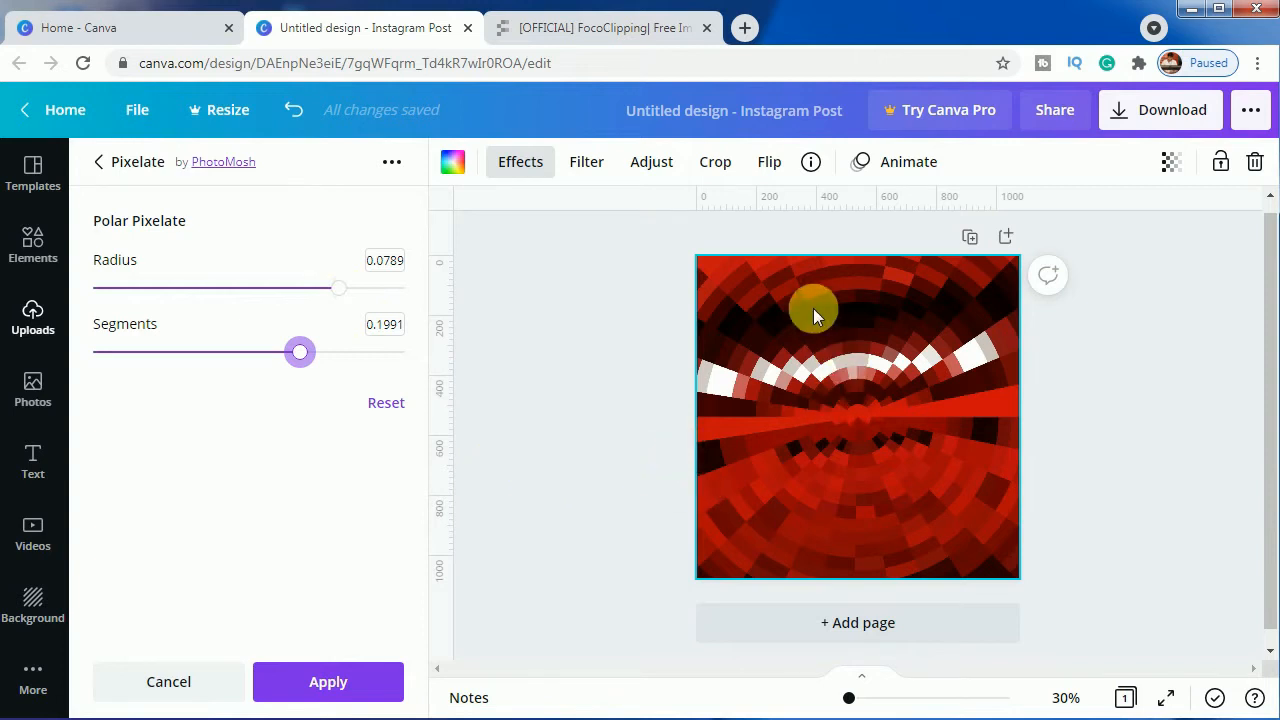
Download the polar-pixelated design as a PNG and dismiss the download confirmation.
left_click(1166, 122)
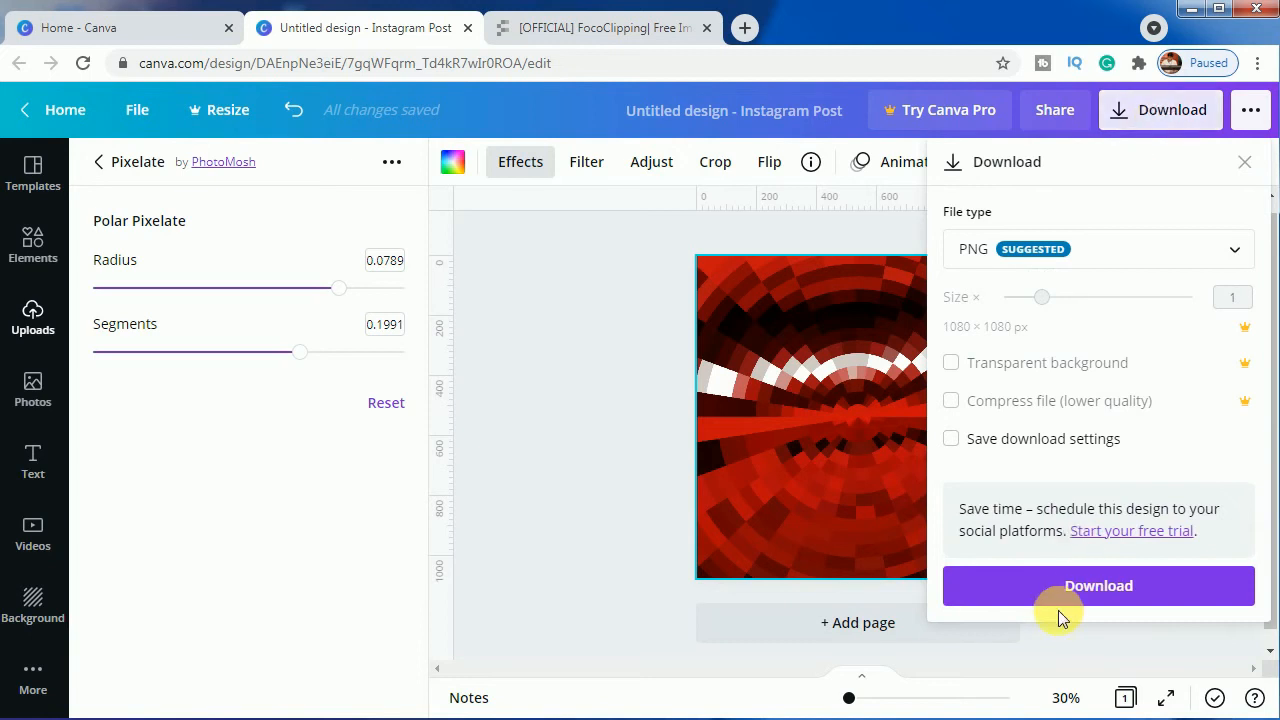
left_click(1079, 590)
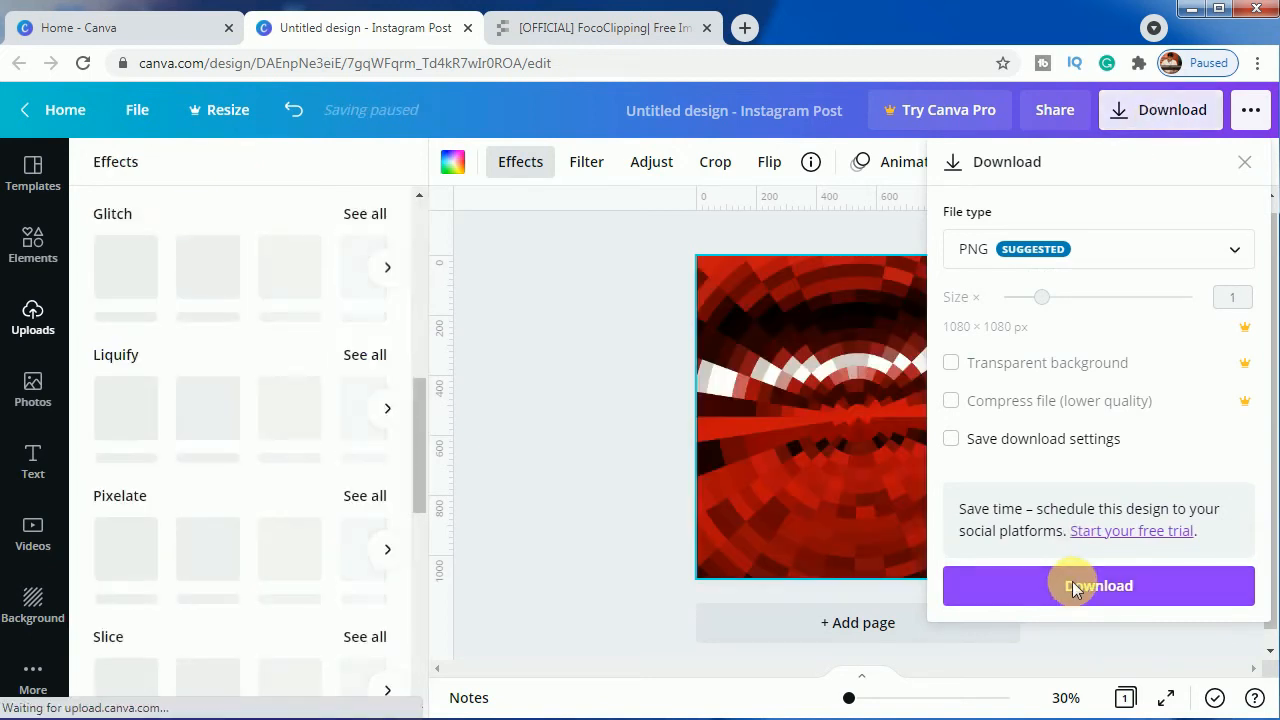
left_click(1073, 590)
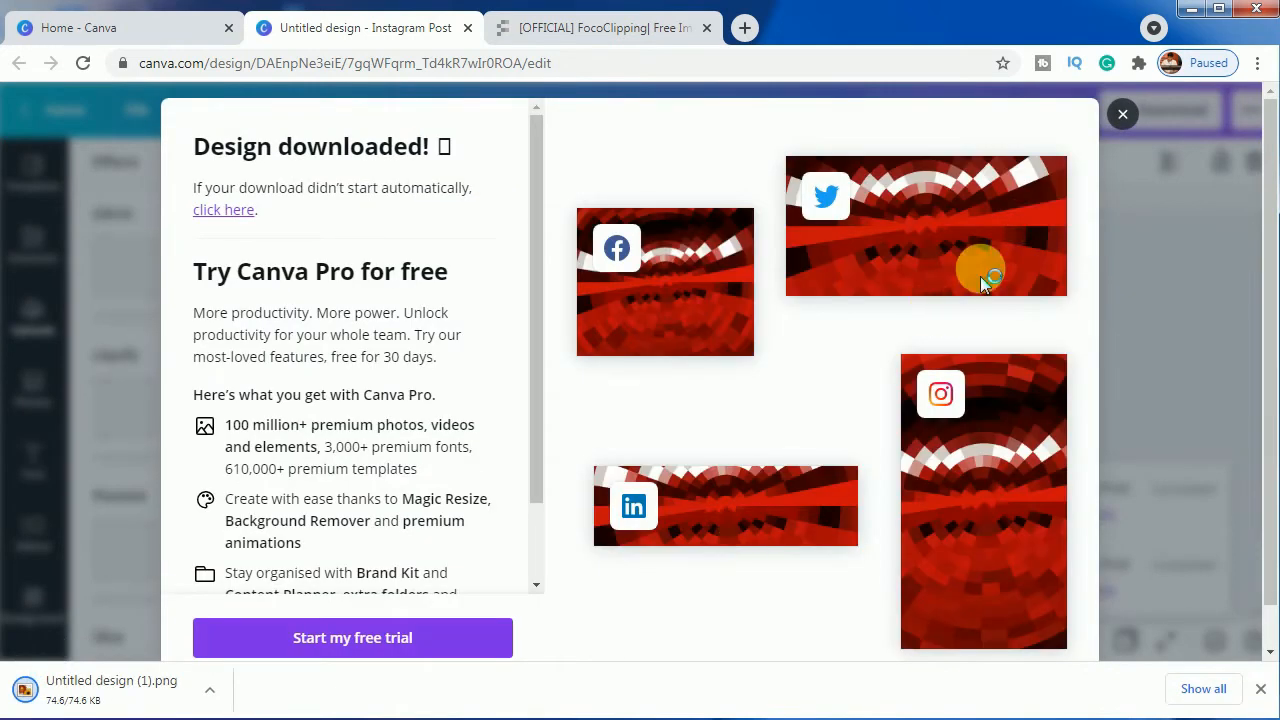
left_click(1120, 115)
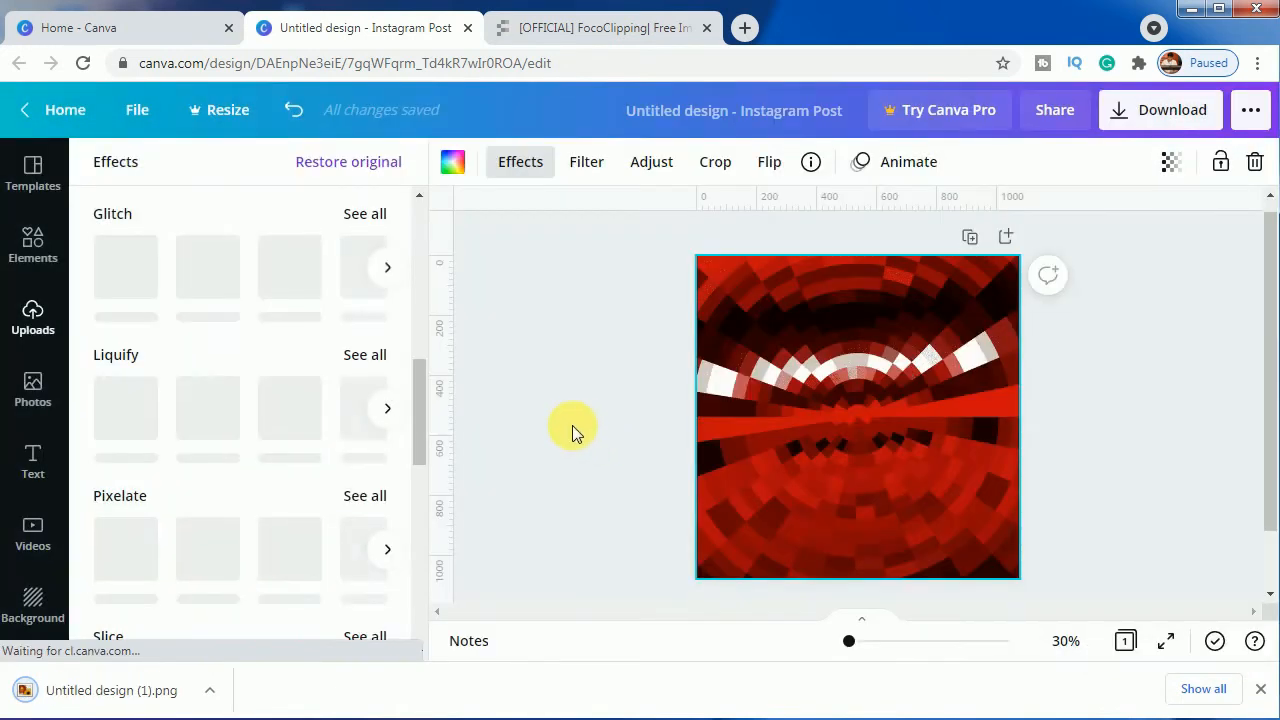
Delete the polar background from the page and upload "Untitled design (1)" from the "circular pixel stretch canva" folder on the device.
left_click(565, 423)
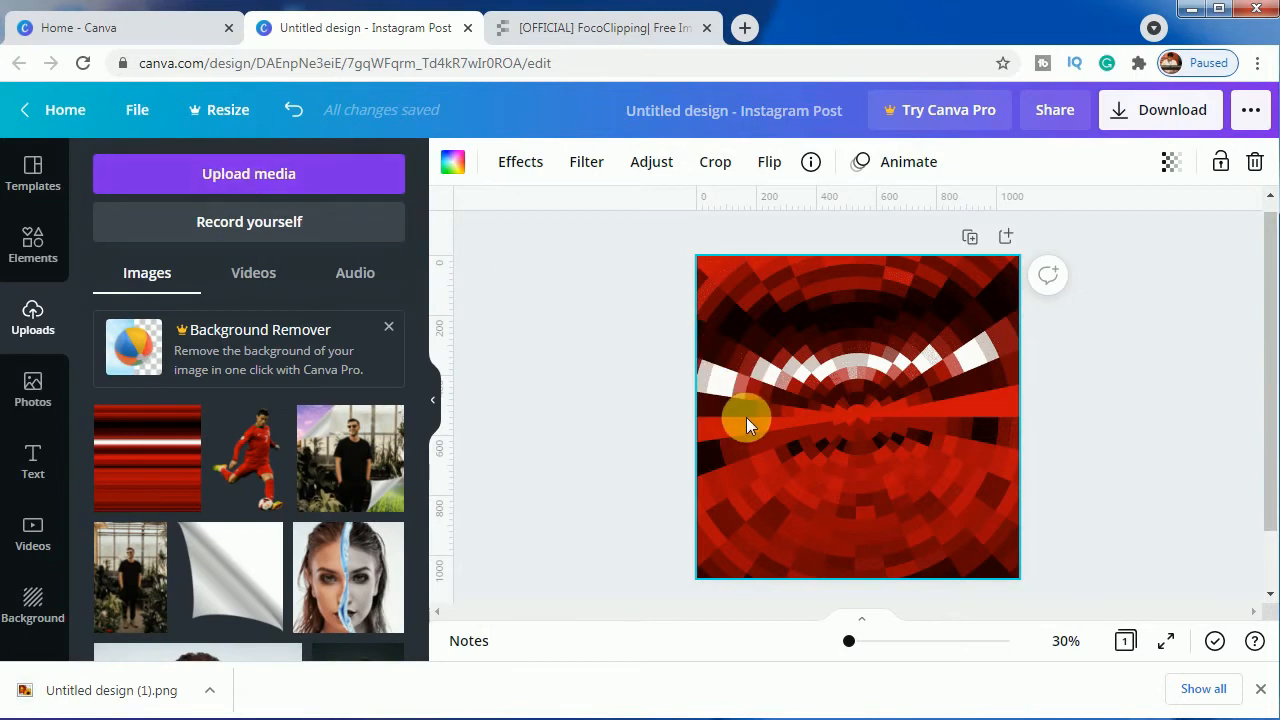
key("Delete")
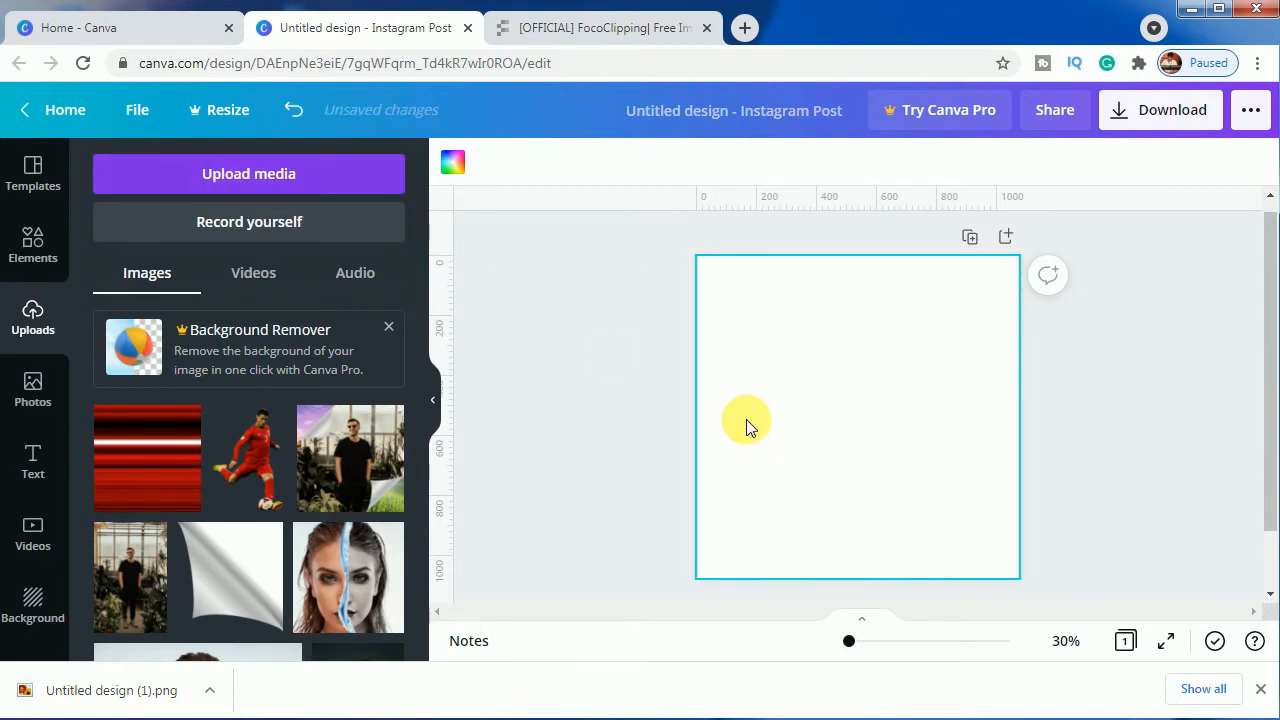
left_click(253, 176)
left_click(145, 300)
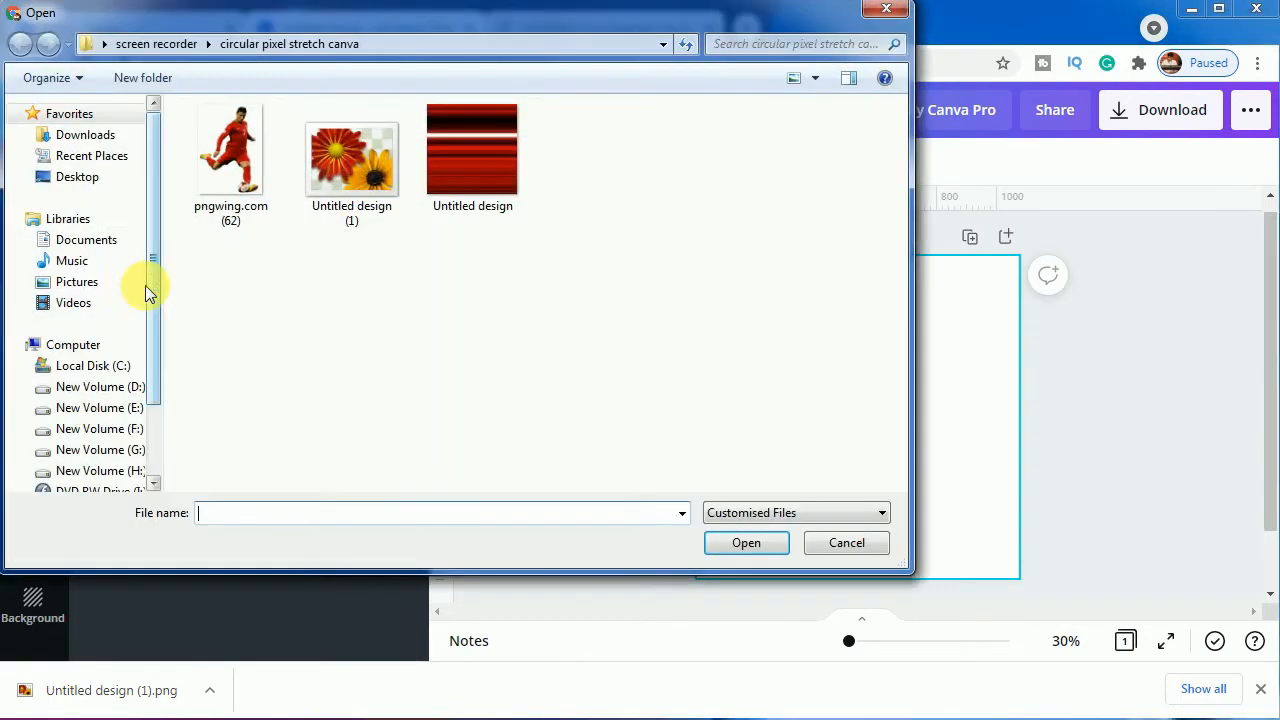
left_click(362, 178)
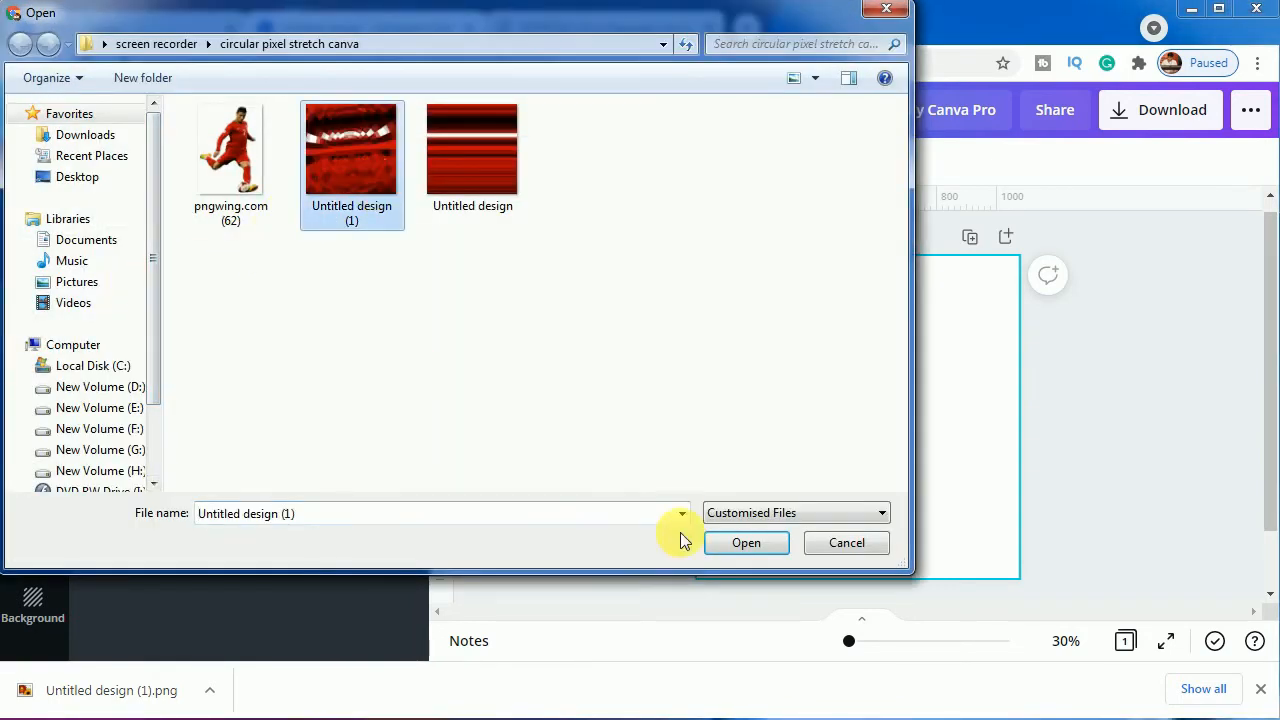
left_click(746, 542)
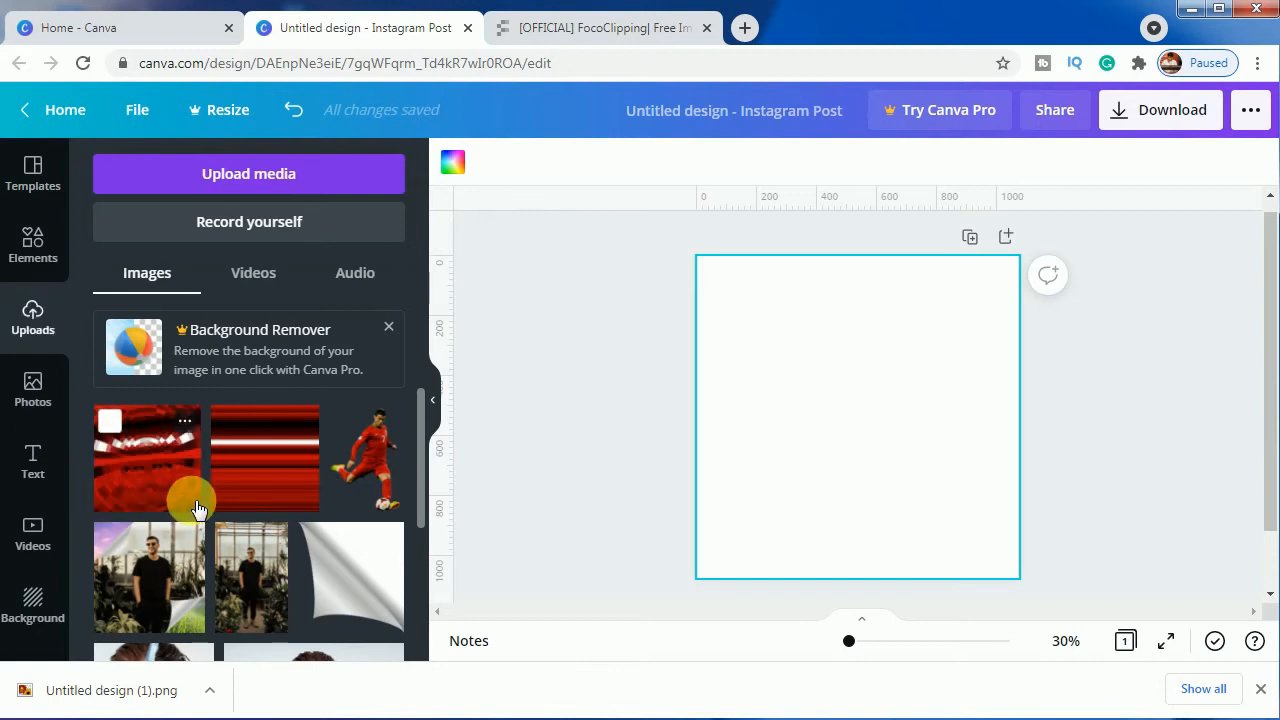
Find the Frames elements, add the circular frame to the page and enlarge it to fill most of the page.
left_click(44, 244)
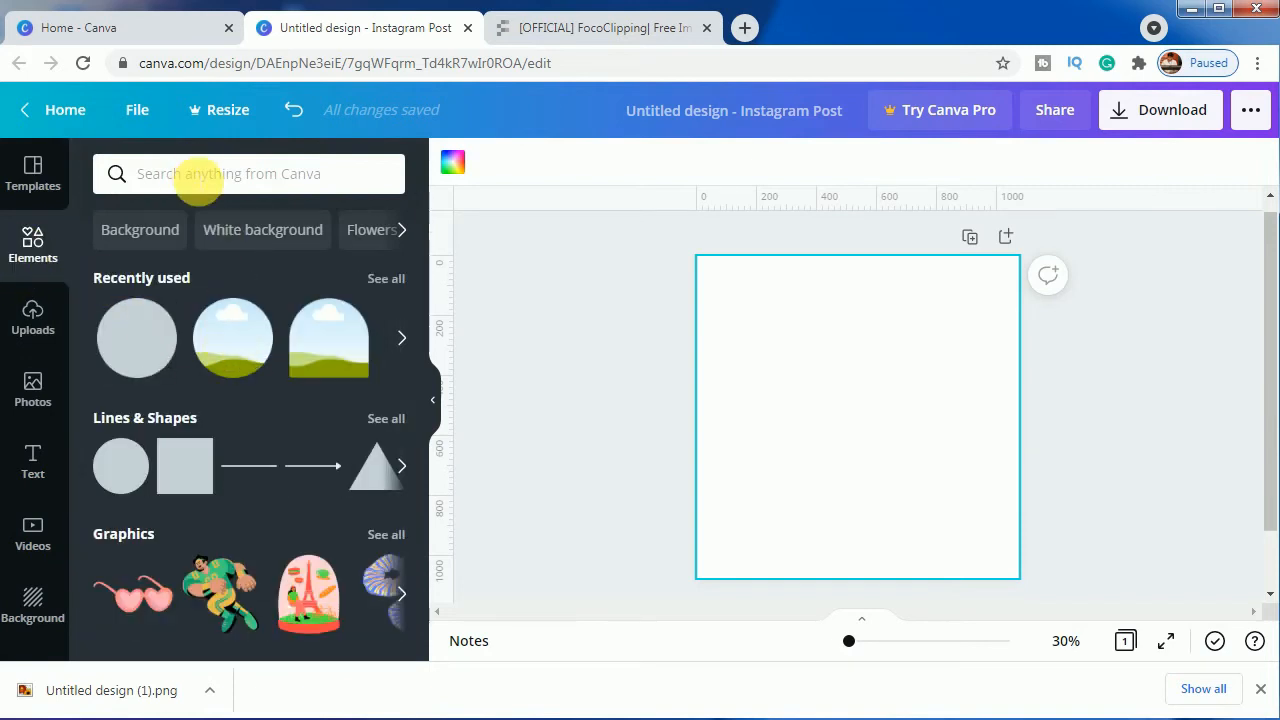
left_click(190, 174)
left_click(203, 302)
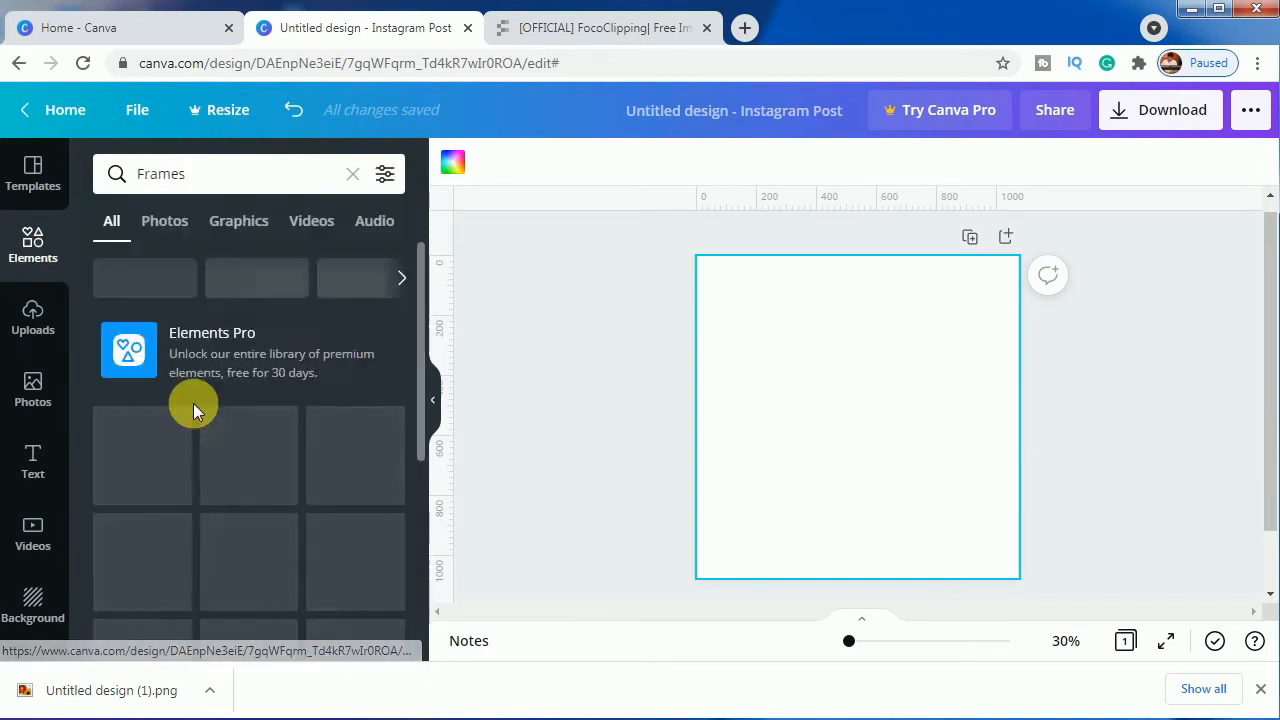
left_click(138, 459)
left_click_drag(770, 525, 730, 552)
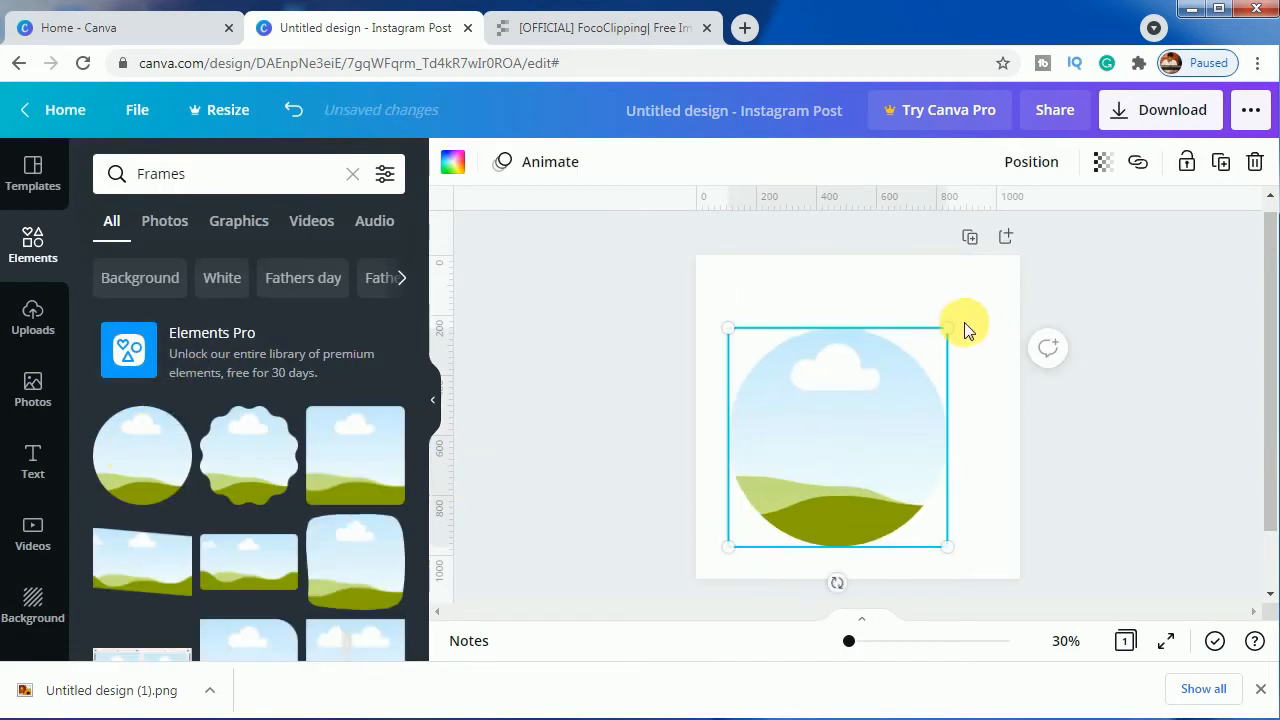
left_click_drag(980, 309, 1008, 297)
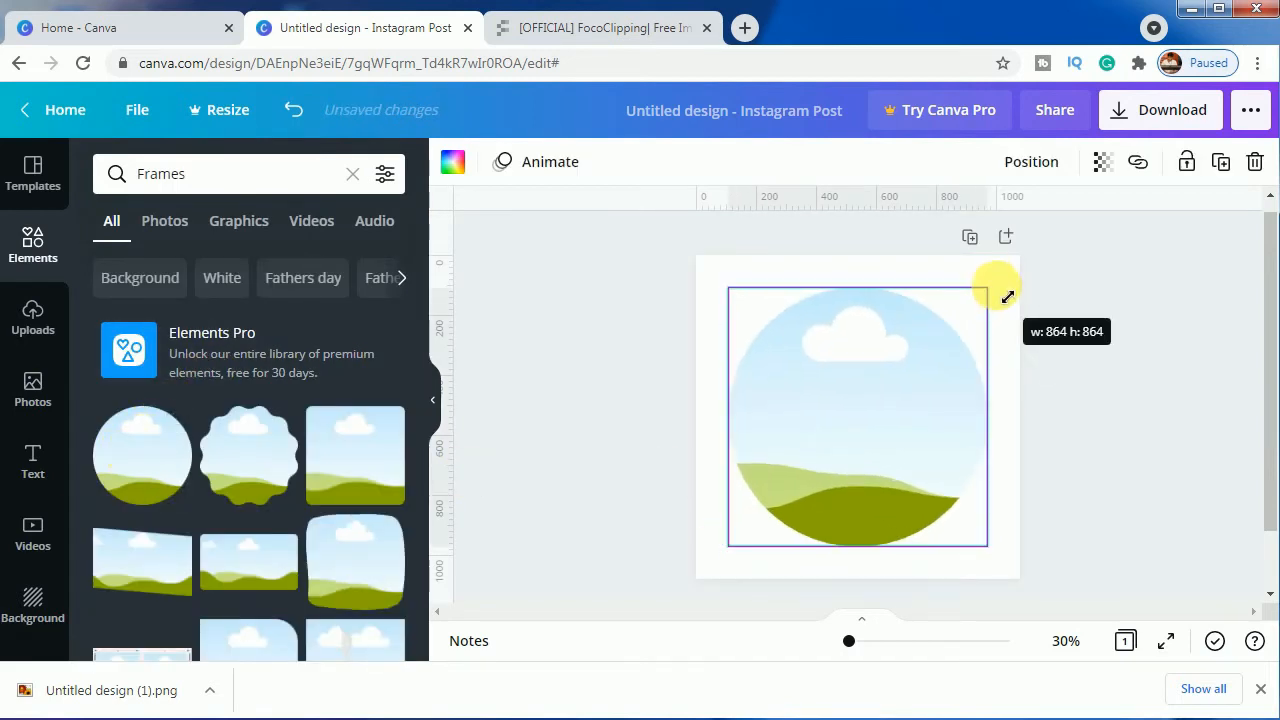
Fill the circular frame with the newly uploaded polar-pixelated image.
left_click(609, 423)
left_click(30, 316)
left_click_drag(134, 434, 906, 436)
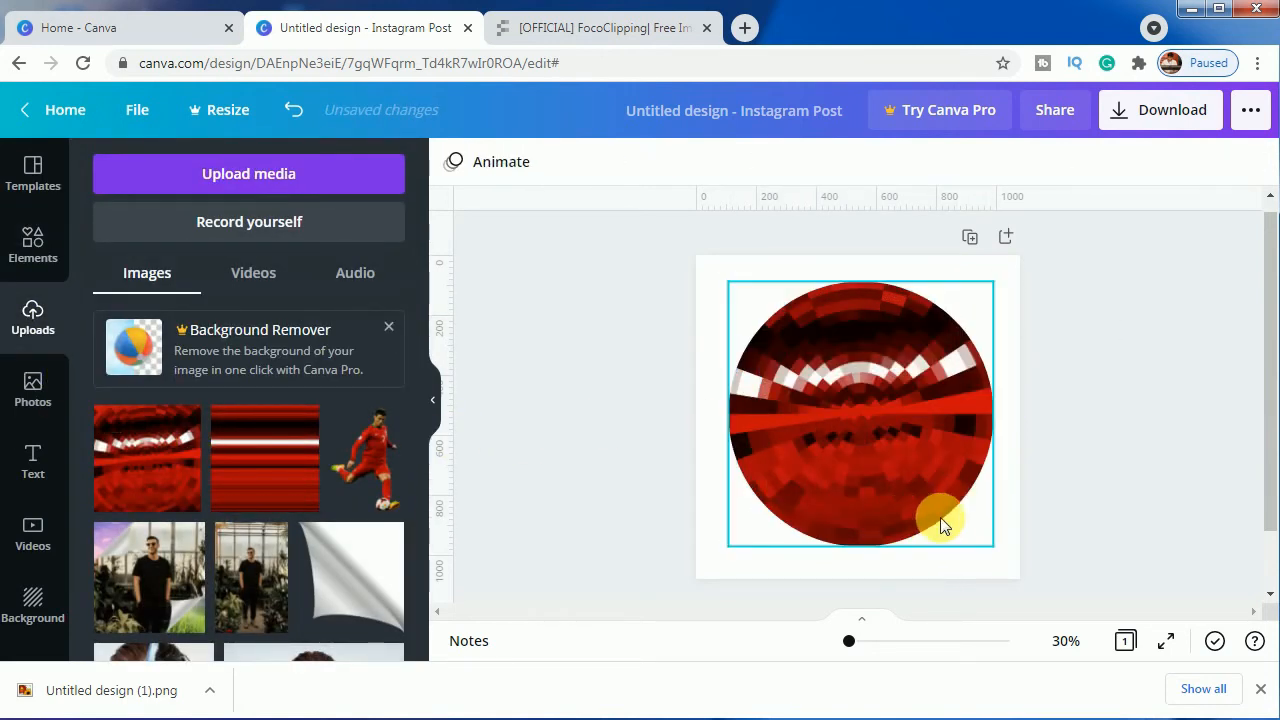
Enlarge the polar image slightly inside the circular frame and shift it so the pattern is centred.
double_click(915, 419)
left_click_drag(993, 283, 1020, 285)
left_click_drag(848, 490, 847, 492)
left_click(1183, 542)
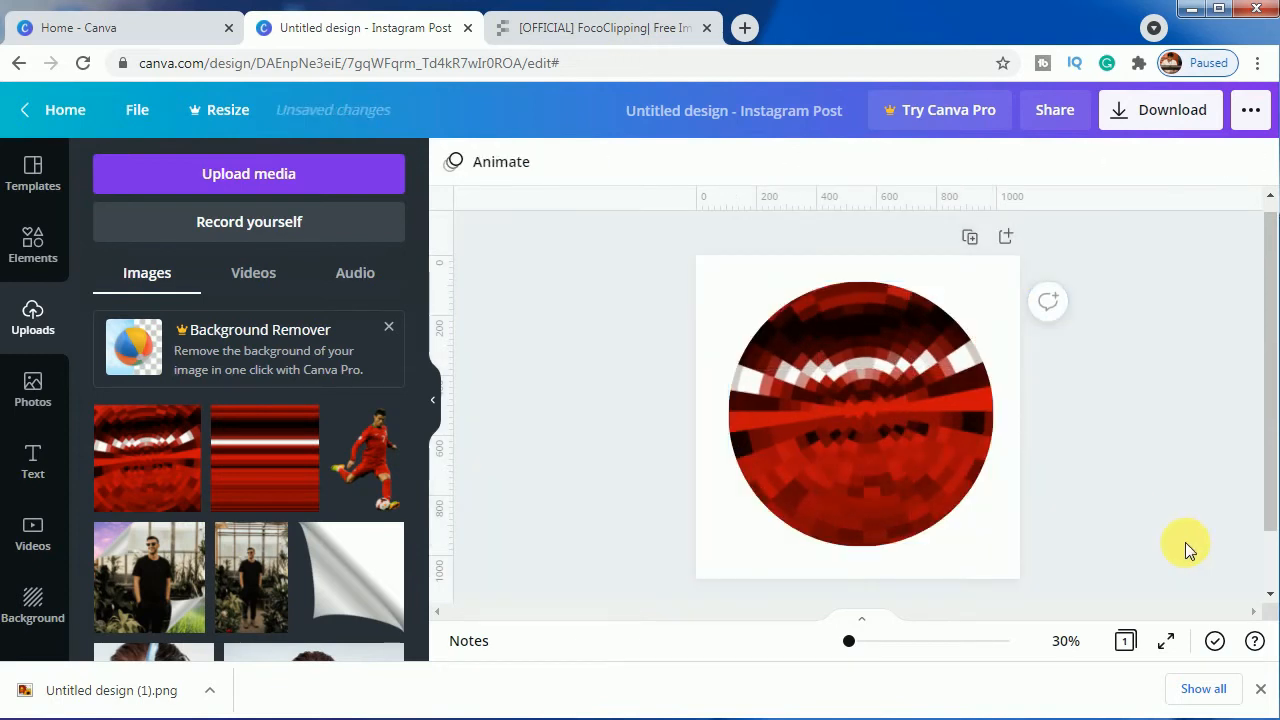
left_click(864, 396)
left_click(1100, 394)
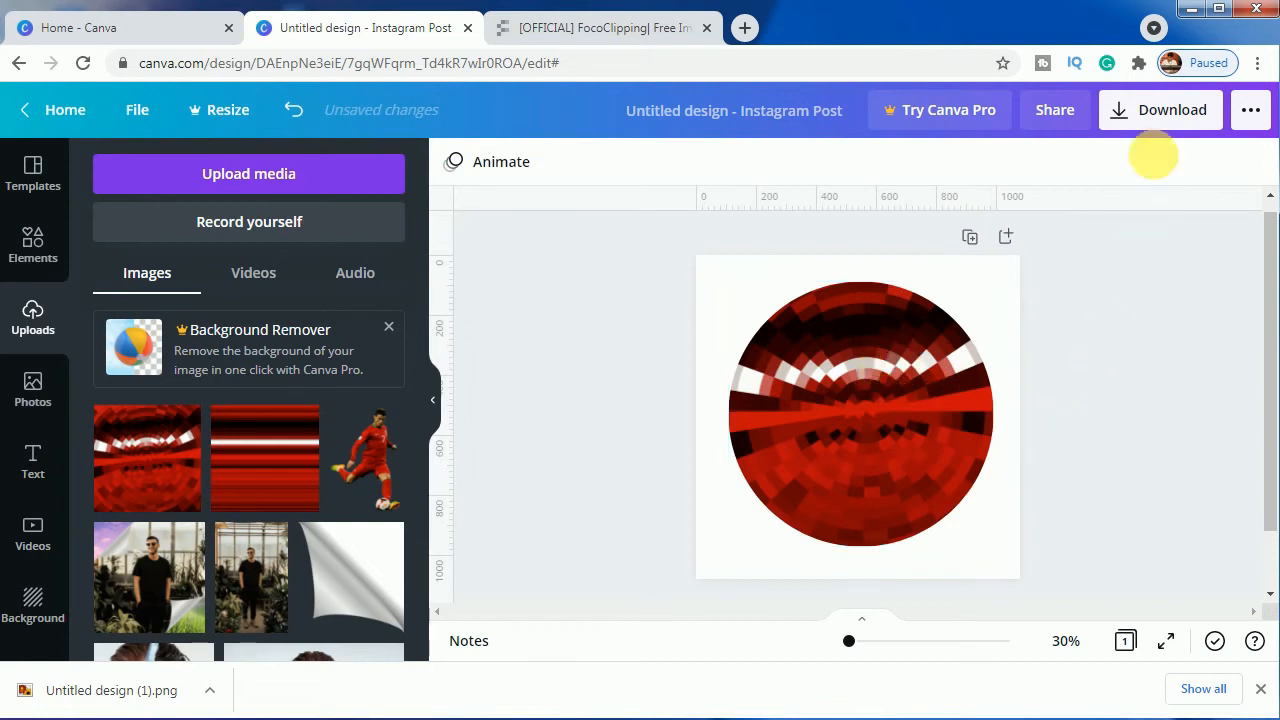
Download the design with the circular polar image as a PNG and dismiss the download confirmation.
left_click(1158, 118)
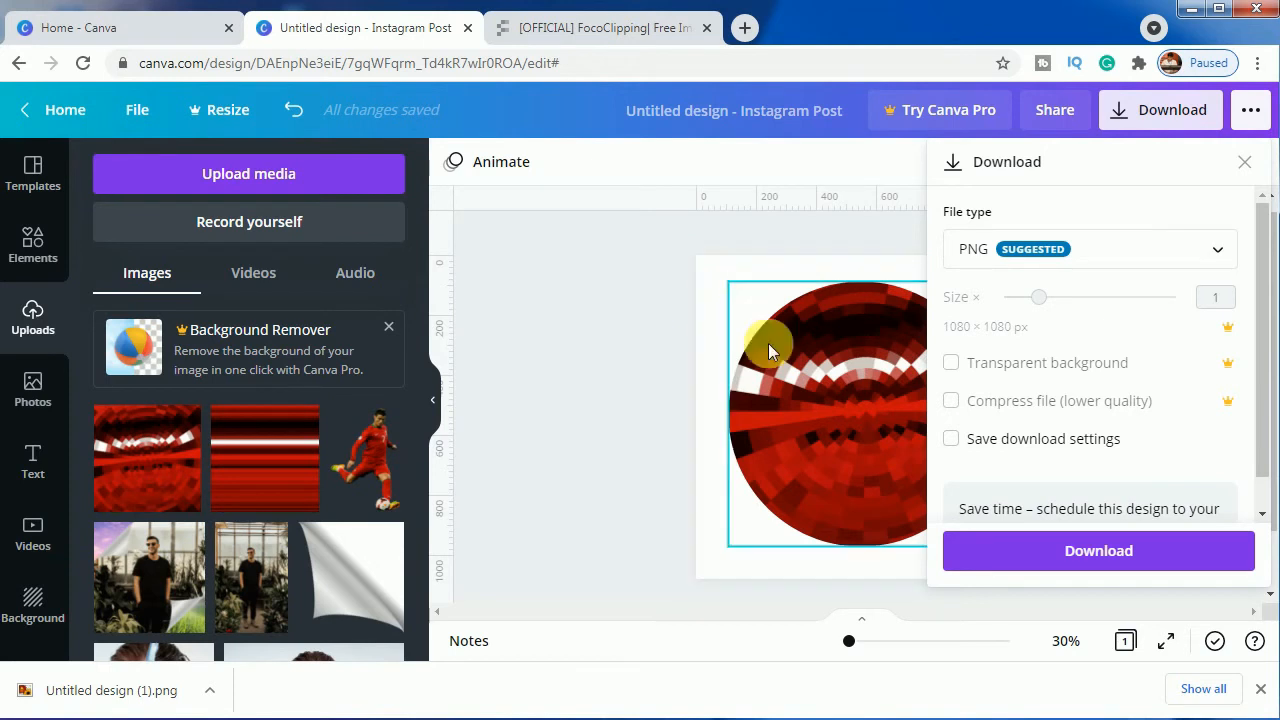
left_click(660, 333)
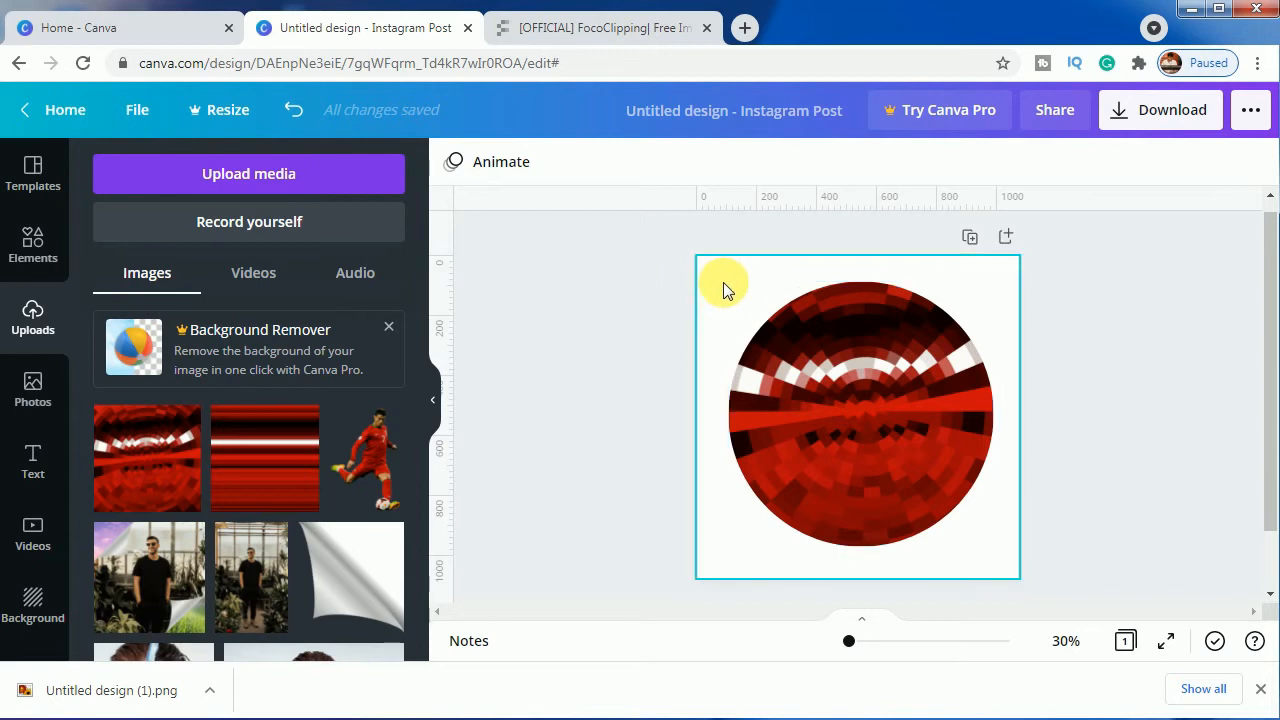
left_click(1170, 122)
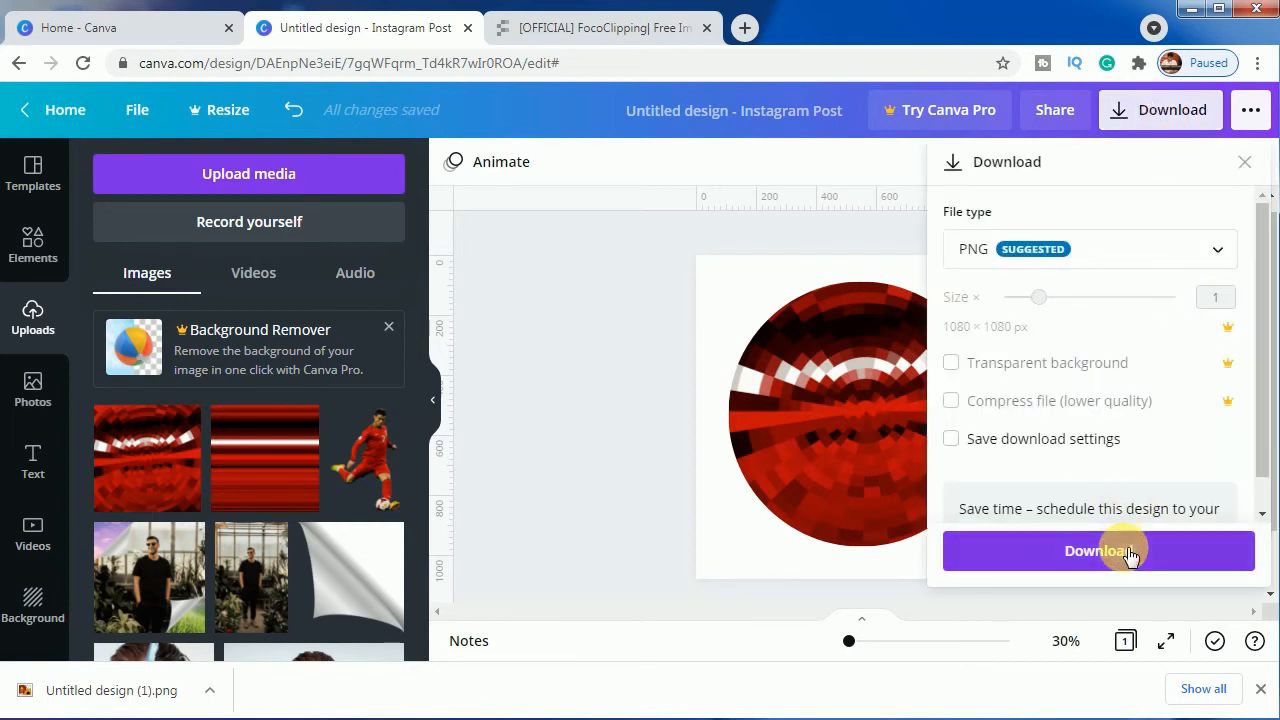
left_click(1128, 553)
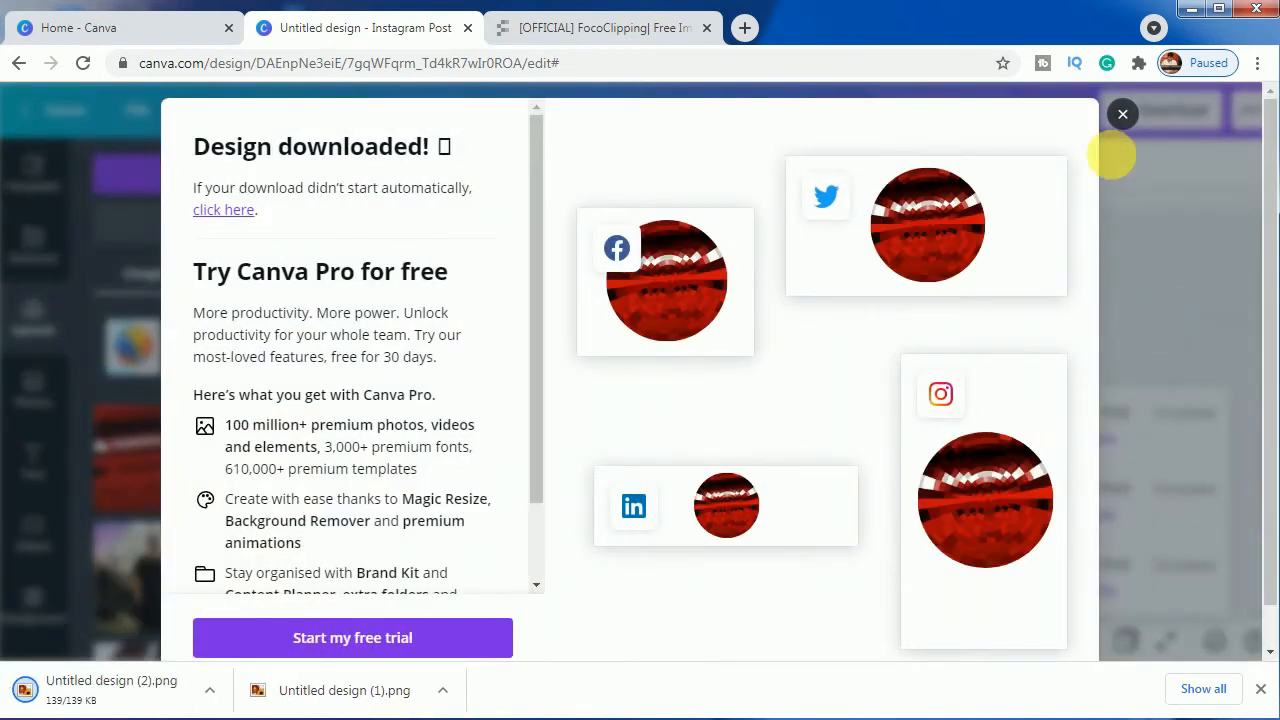
left_click(1113, 155)
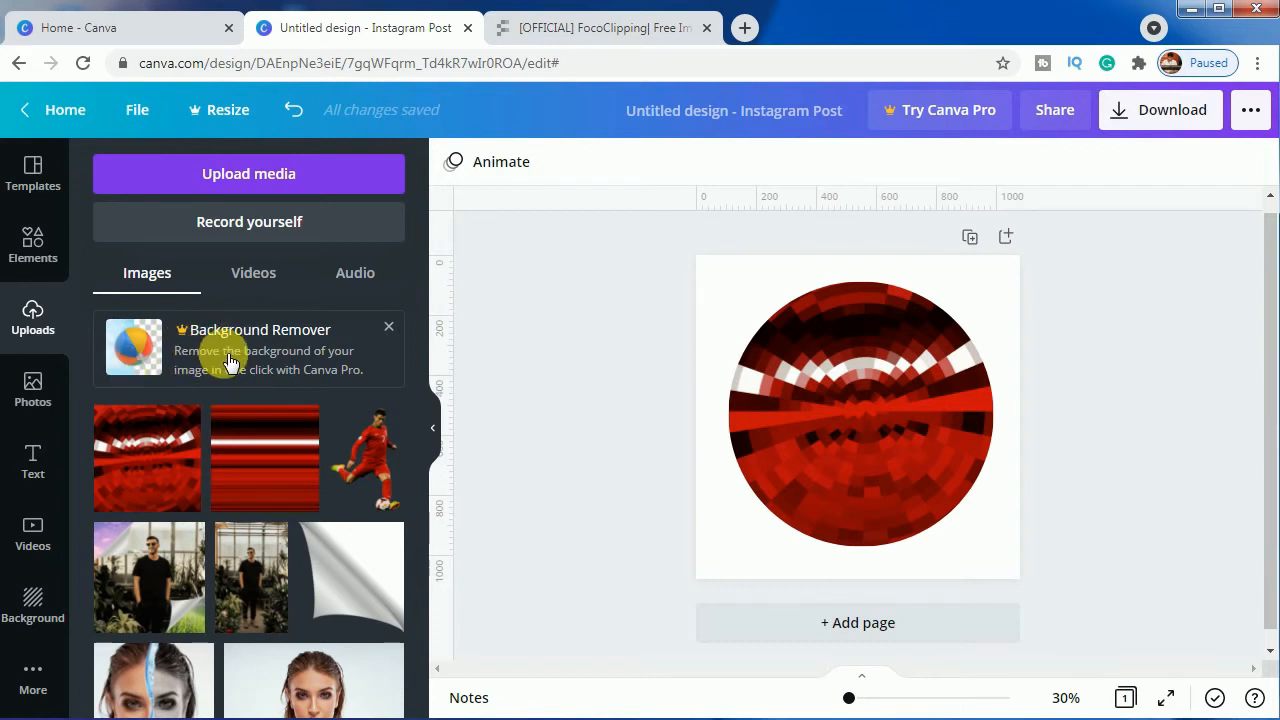
Switch to FocoClipping and upload "Untitled design (2)" to remove the background around the circle.
left_click(574, 34)
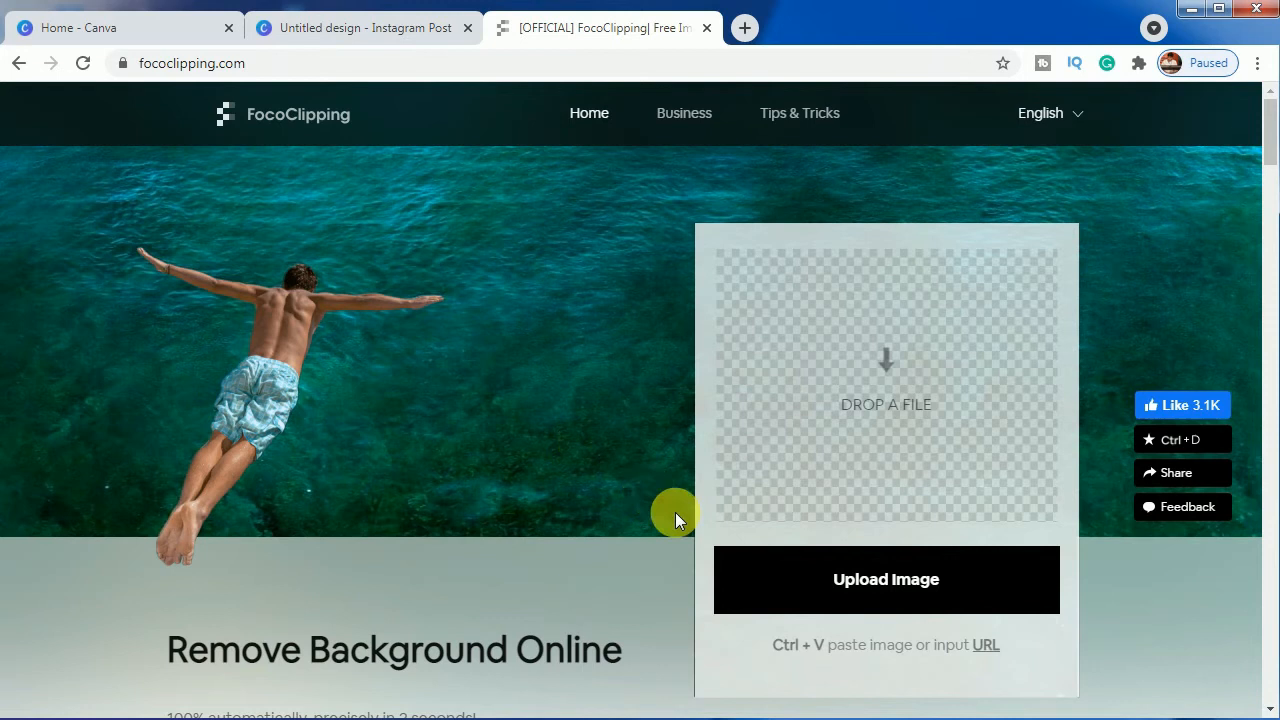
left_click(845, 579)
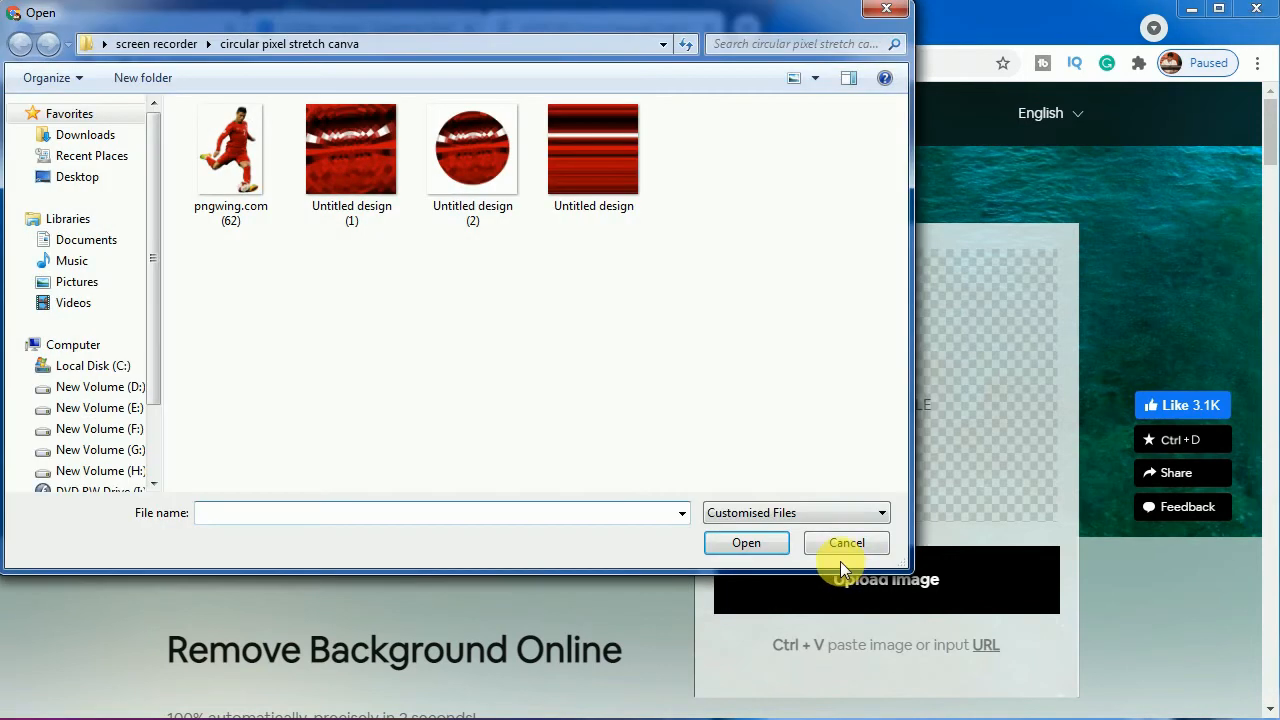
left_click(490, 213)
left_click(768, 543)
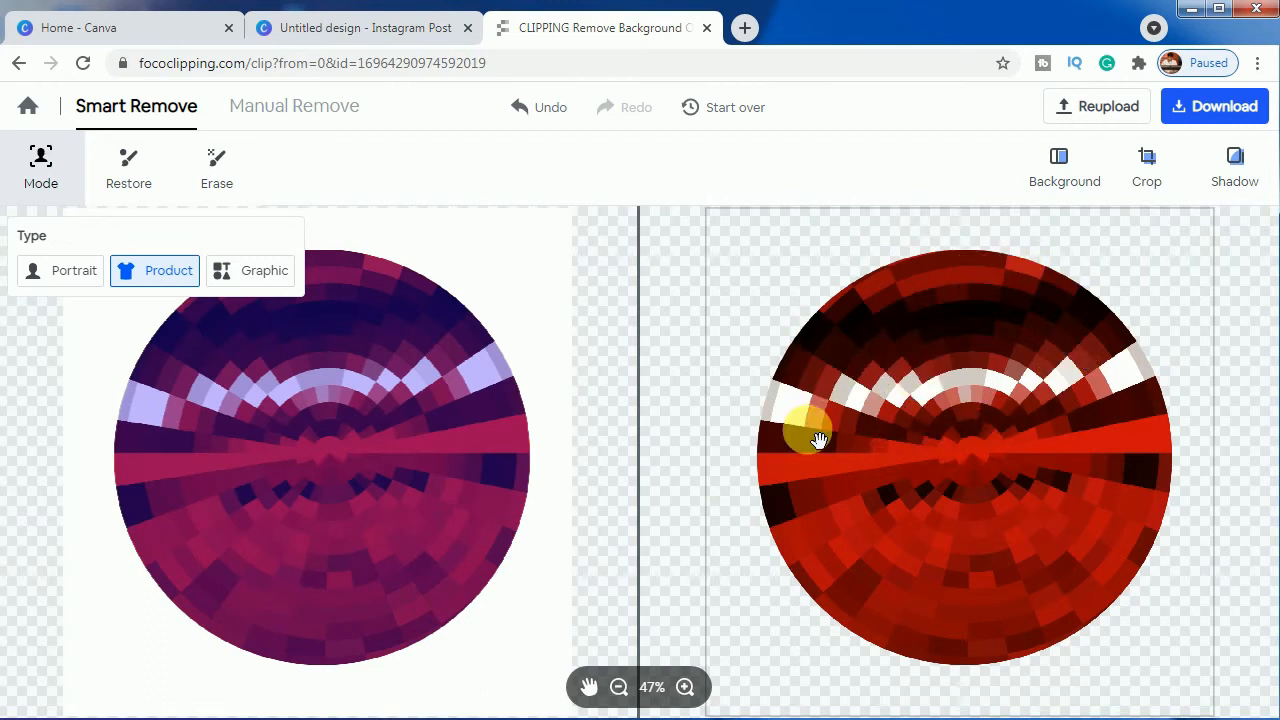
Download the cut-out circle in PNG format with a transparent background and dismiss the download confirmation.
left_click(1215, 110)
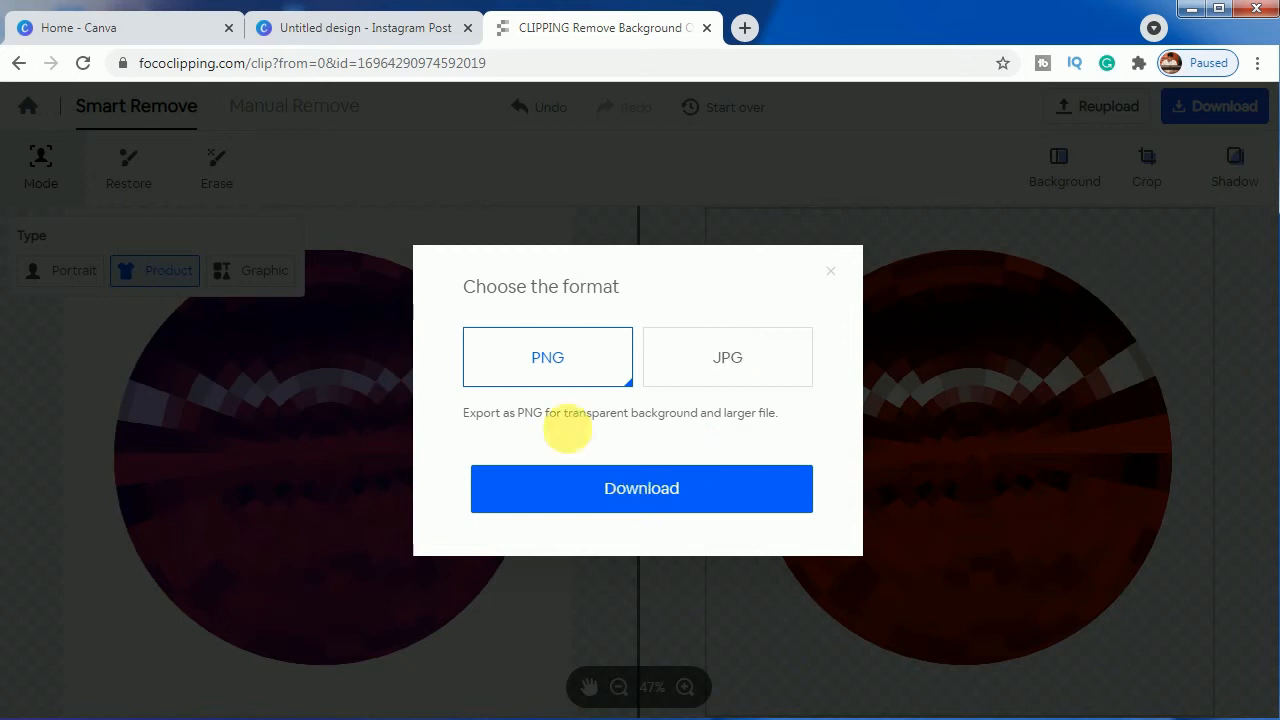
left_click(610, 497)
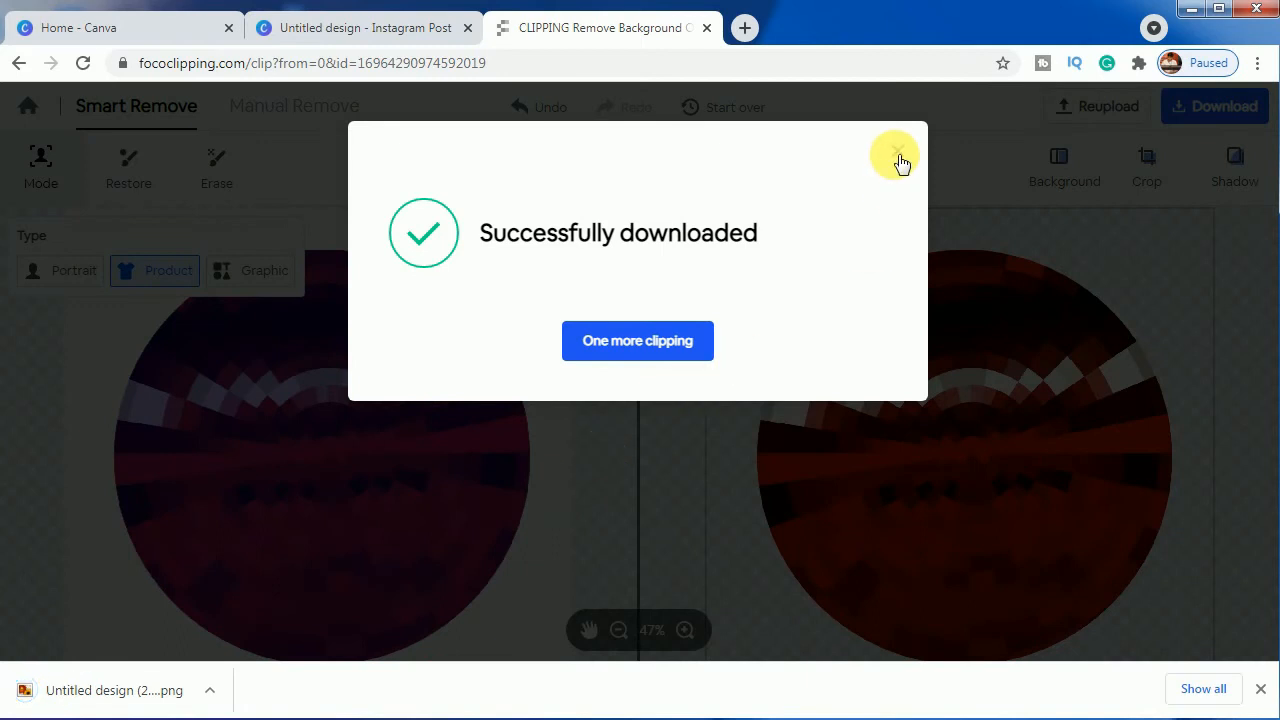
left_click(898, 152)
Return to the Canva design and delete the circular image together with its frame from the page.
left_click(380, 22)
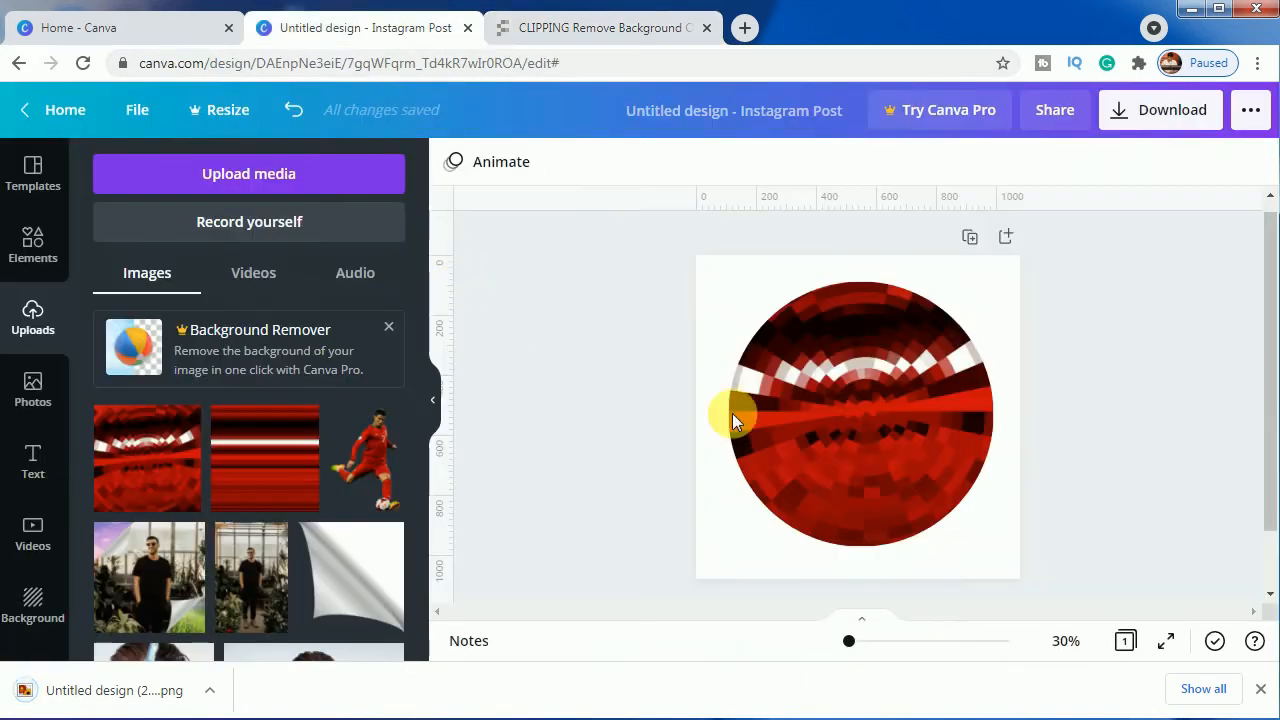
left_click(806, 428)
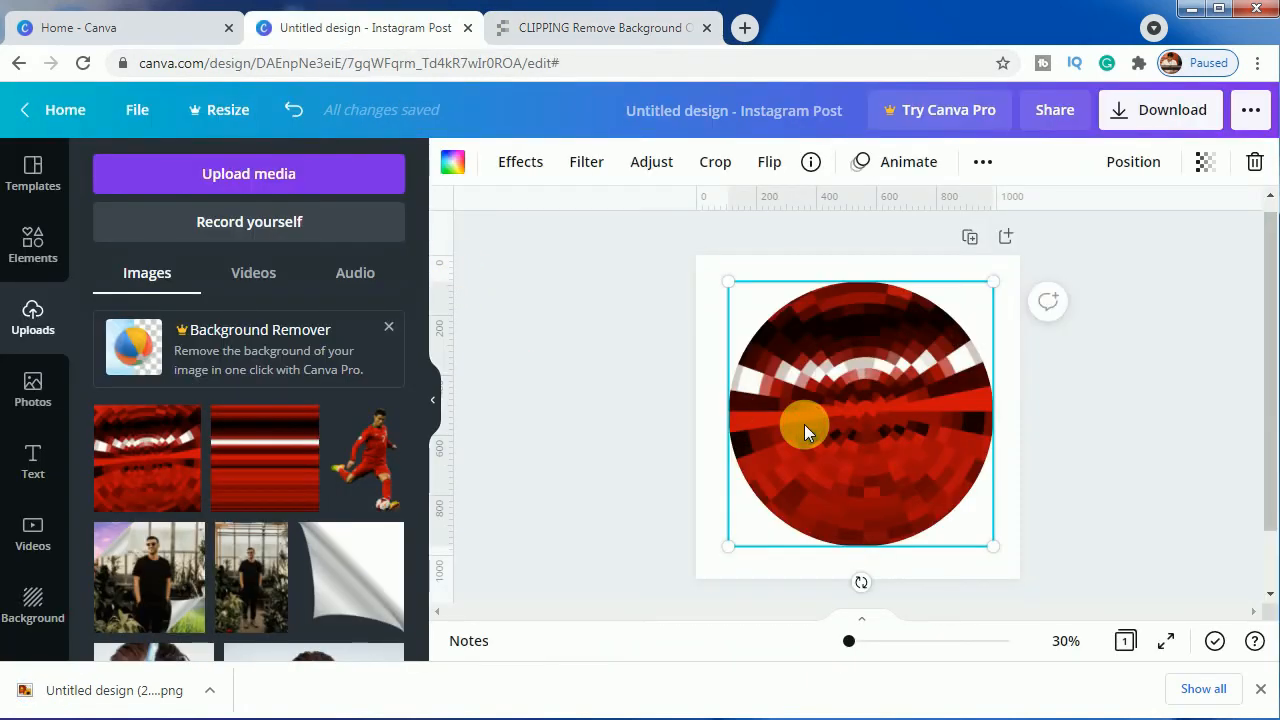
key("Delete")
key("Delete")
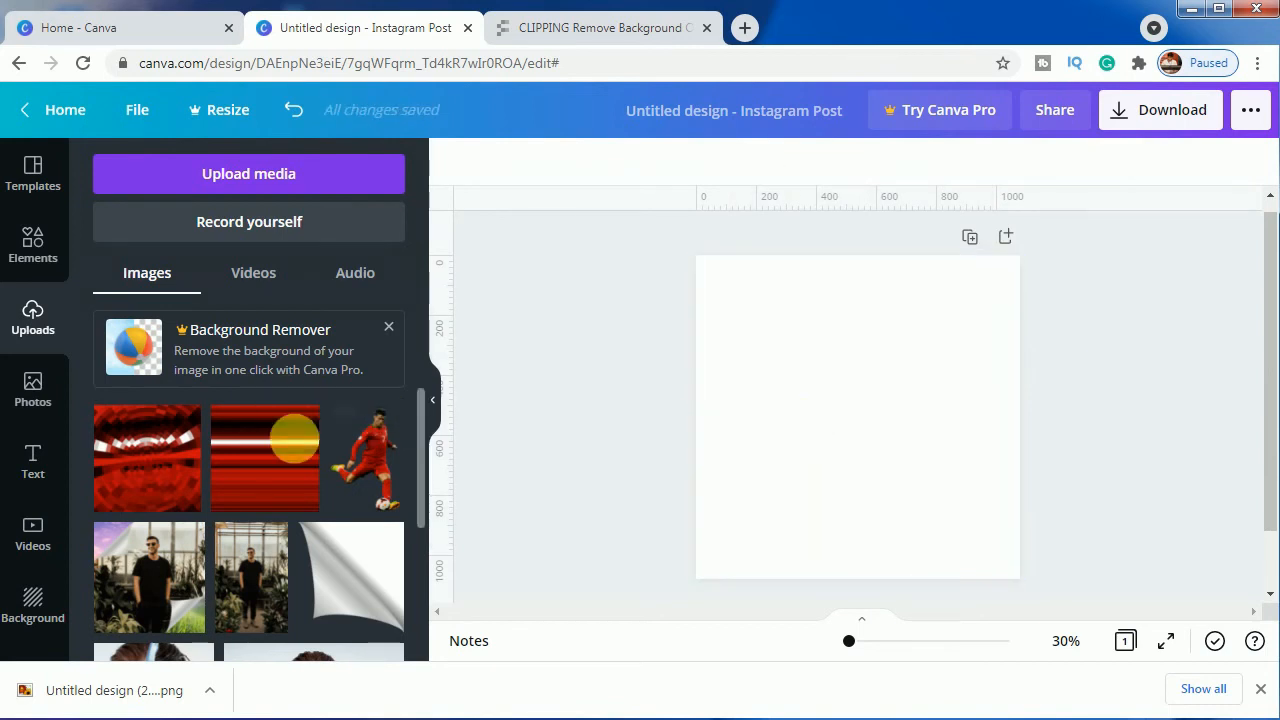
Add the footballer cutout to the page and enlarge it to nearly the full page height, slightly right of centre.
left_click(362, 476)
left_click_drag(806, 535, 763, 560)
mouse_move(845, 498)
left_mouse_down()
mouse_move(880, 495)
mouse_move(857, 489)
left_mouse_up()
left_click_drag(960, 312, 981, 308)
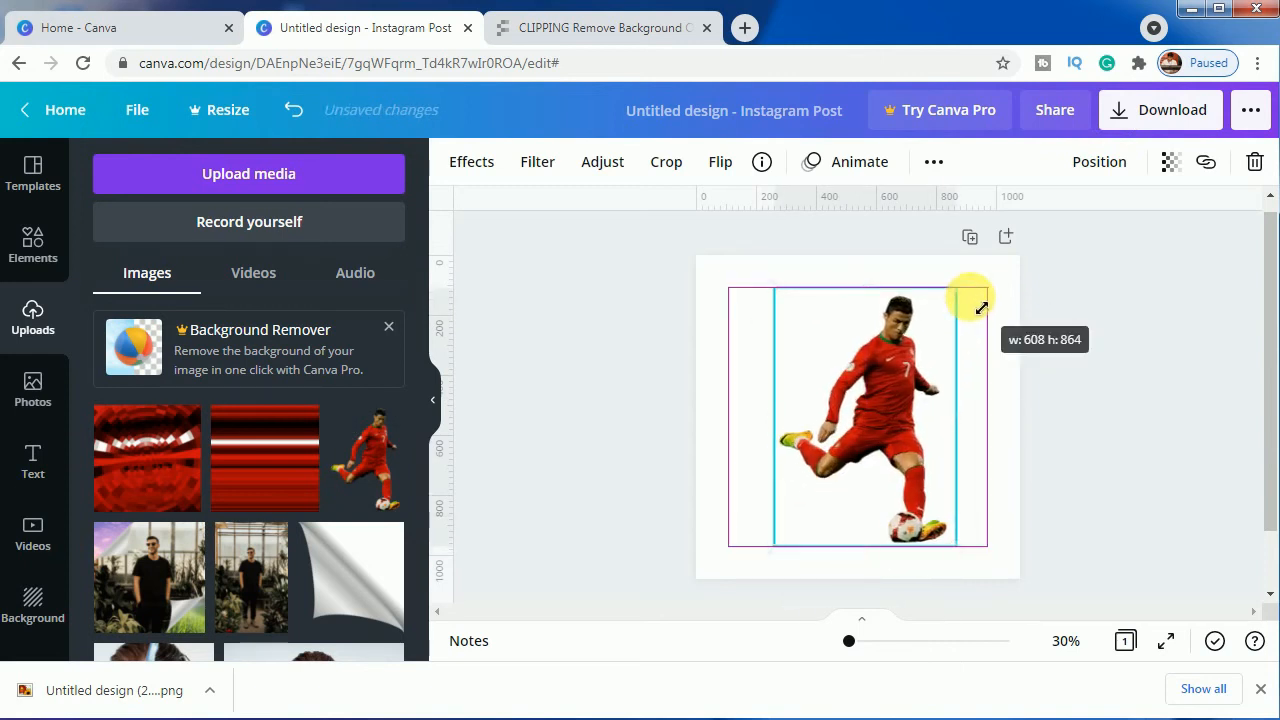
left_click_drag(920, 411, 938, 422)
left_click_drag(782, 551, 771, 566)
left_click_drag(966, 287, 978, 280)
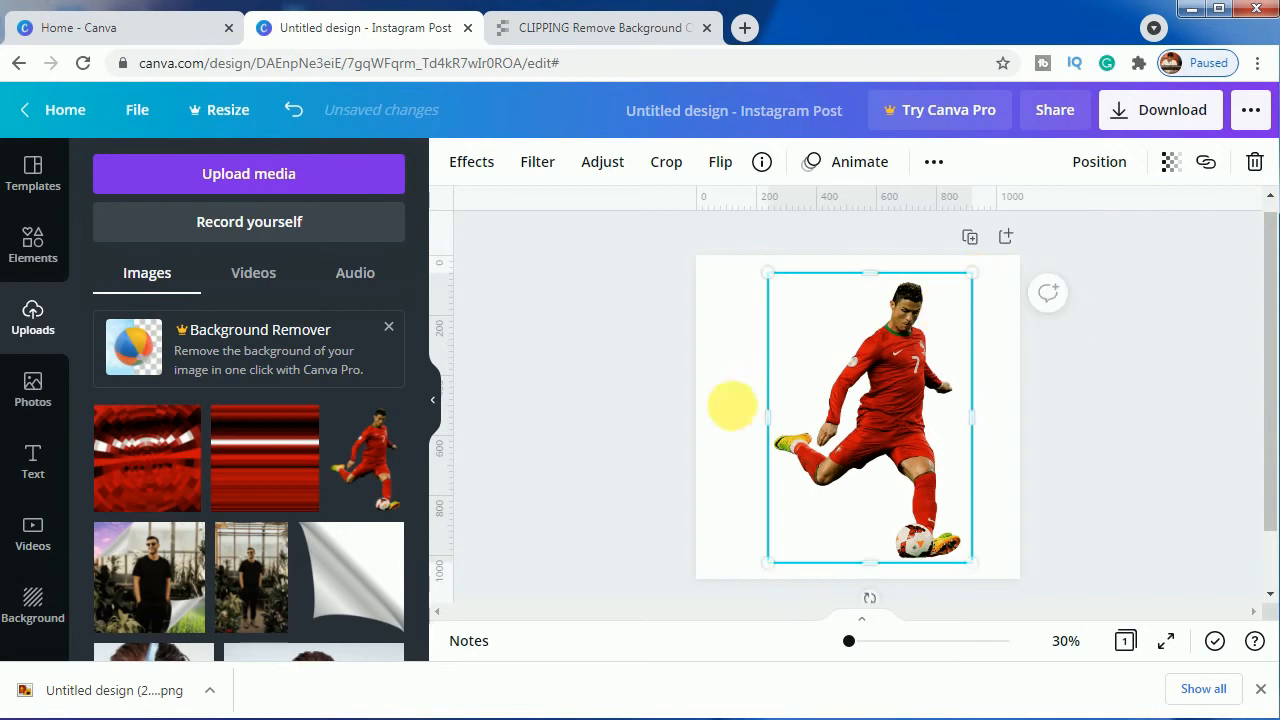
left_click(509, 503)
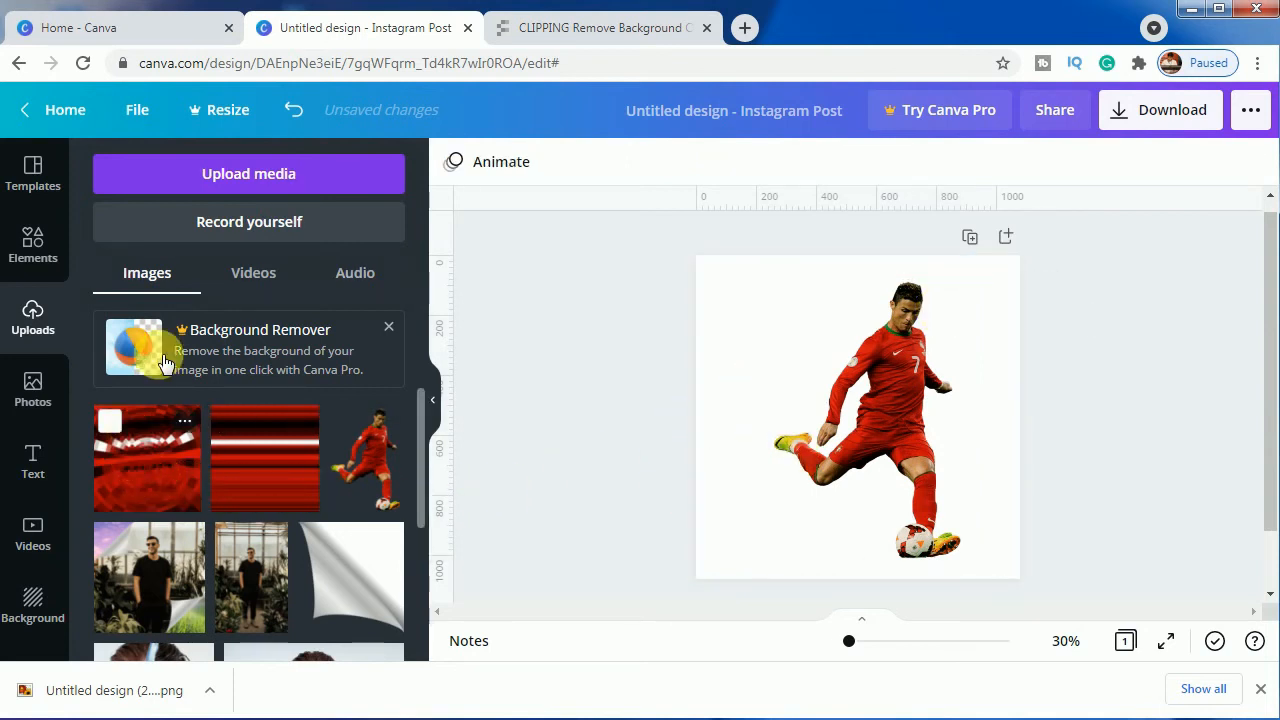
Upload the background-free circle image "Untitled design (2) (1)" from the device.
left_click(214, 172)
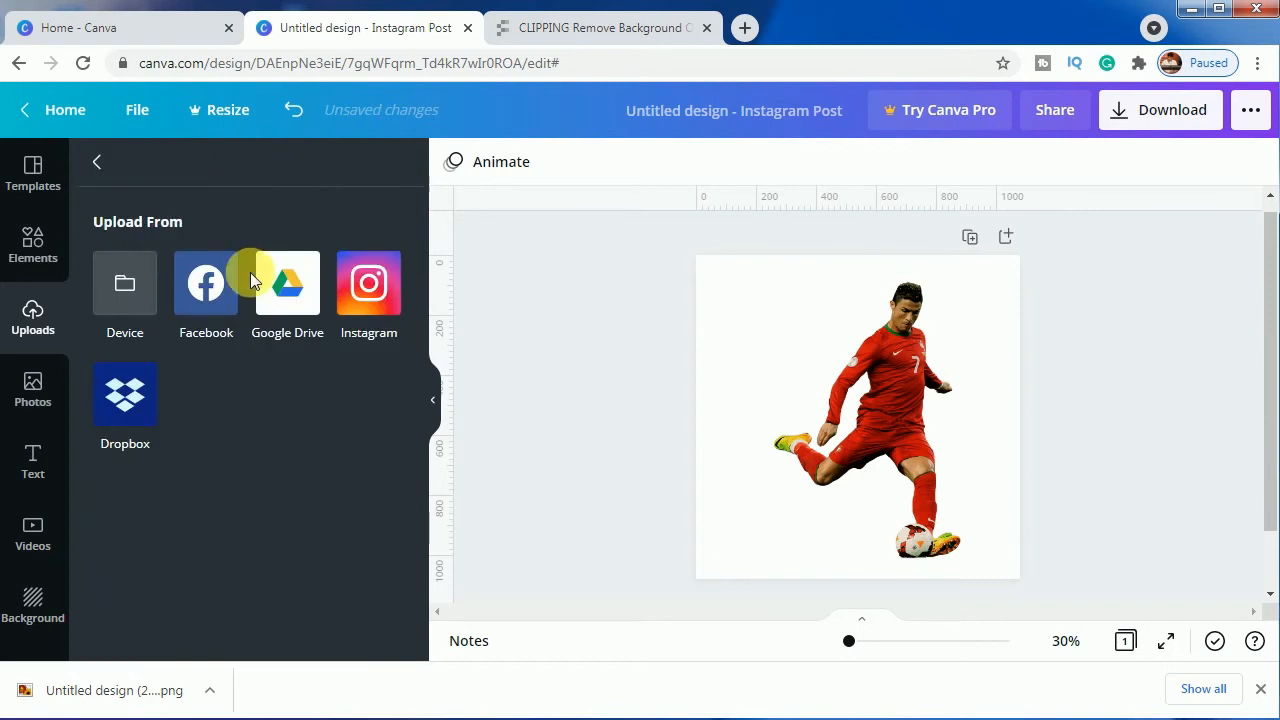
left_click(1260, 689)
left_click(148, 296)
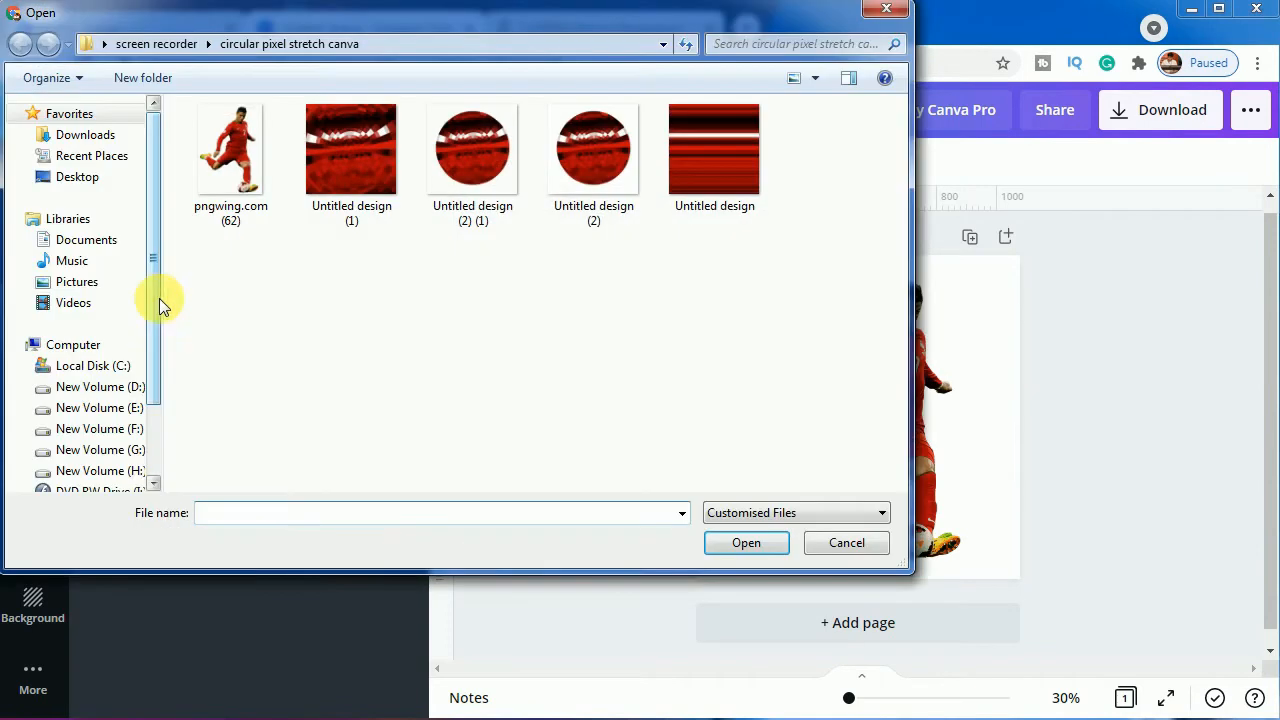
left_click(475, 180)
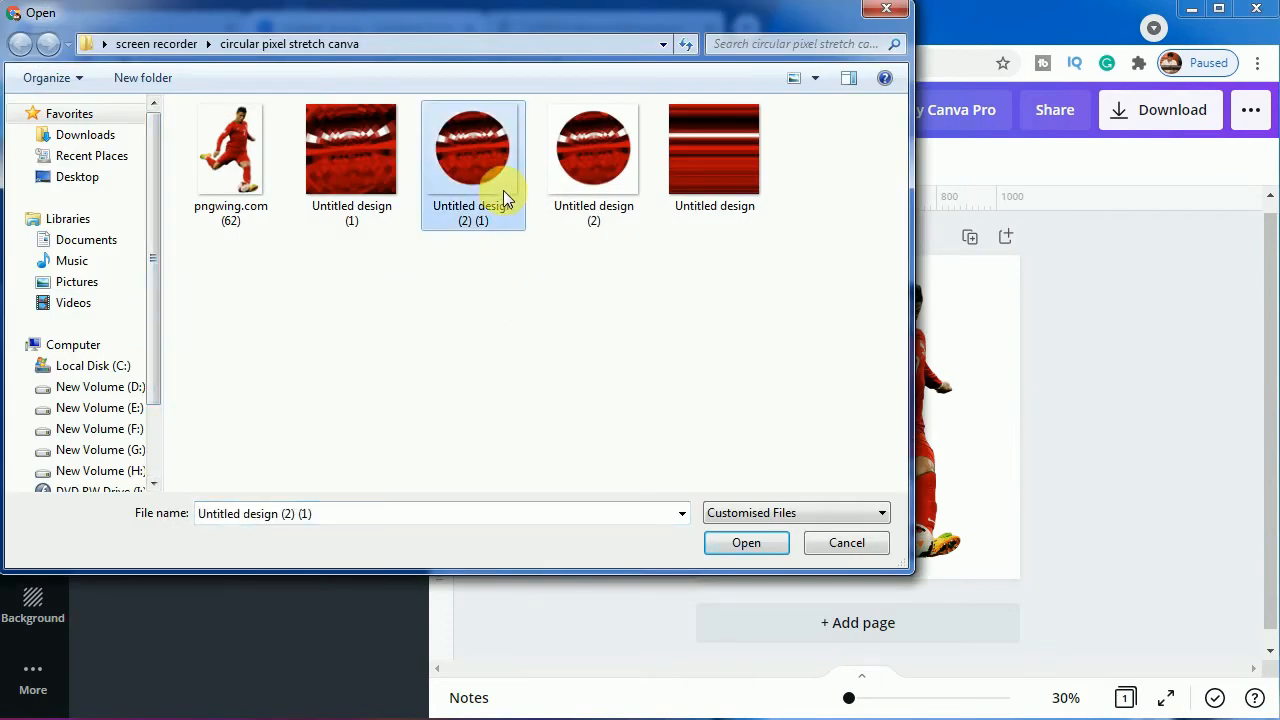
left_click(575, 183)
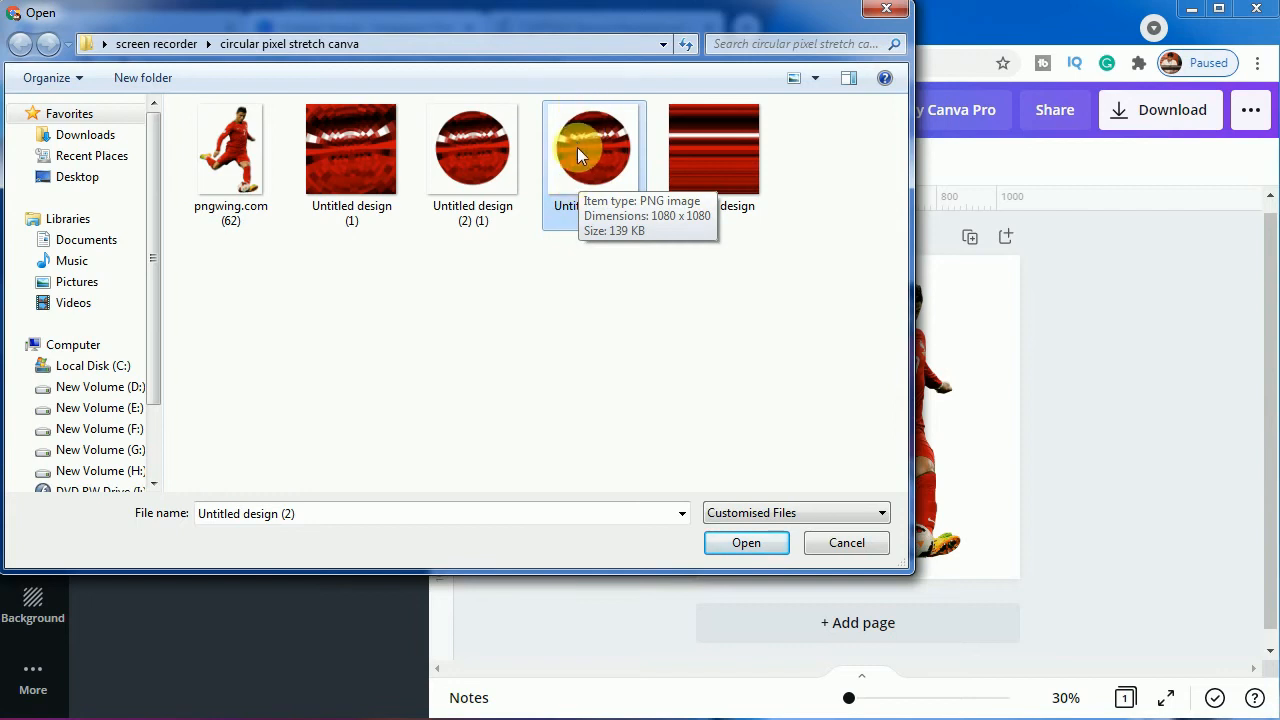
left_click(498, 162)
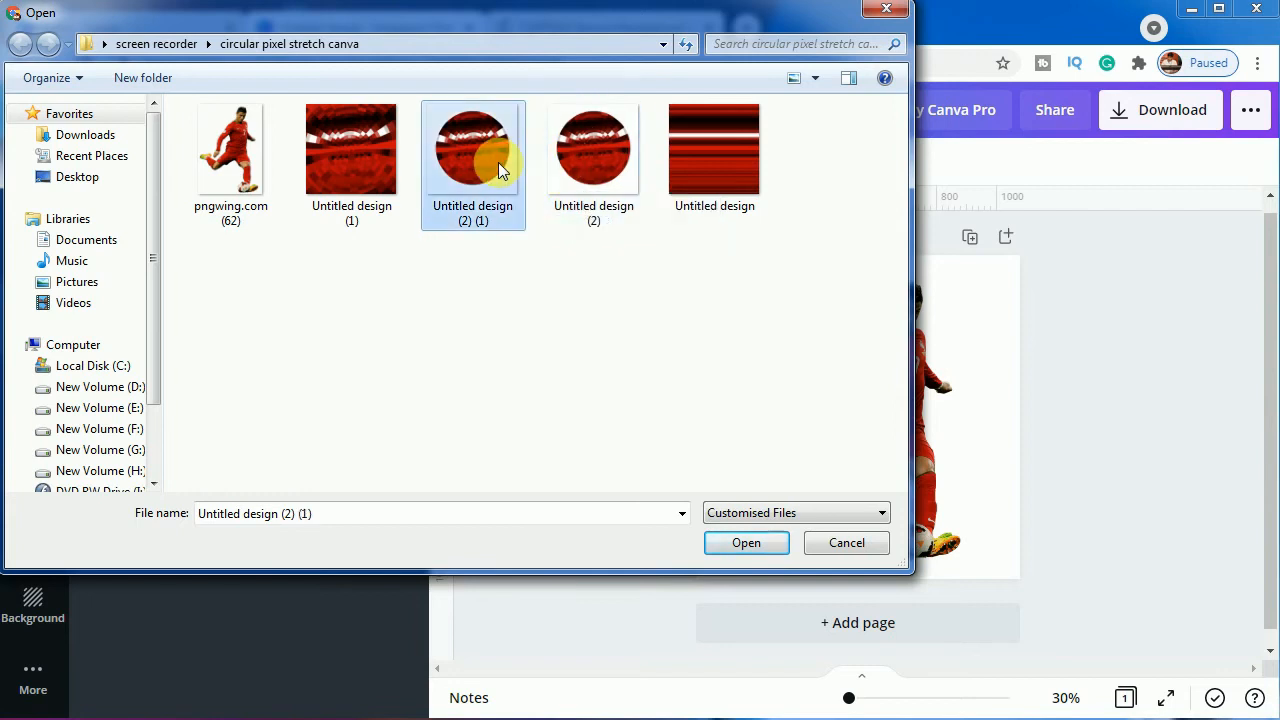
left_click(745, 543)
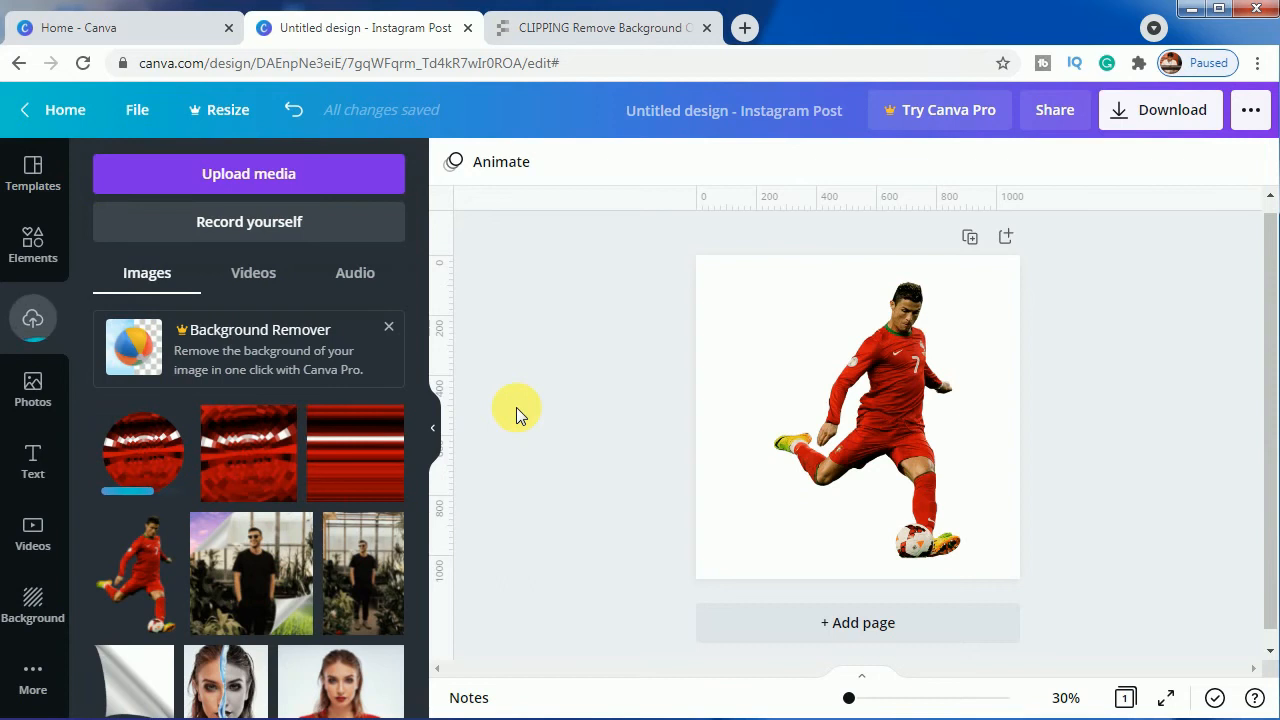
Add the uploaded circle to the page, centre it over the footballer's upper body and send it to the back.
left_click(150, 467)
left_click_drag(848, 444, 874, 394)
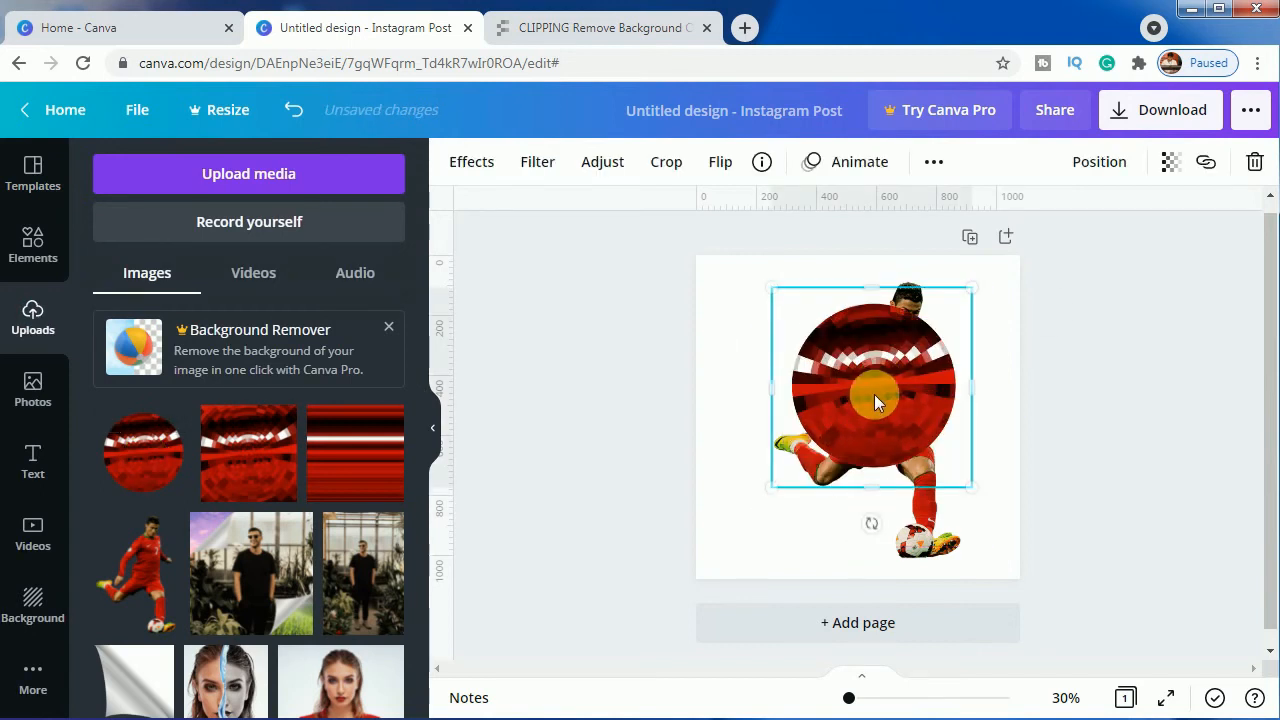
right_click(874, 394)
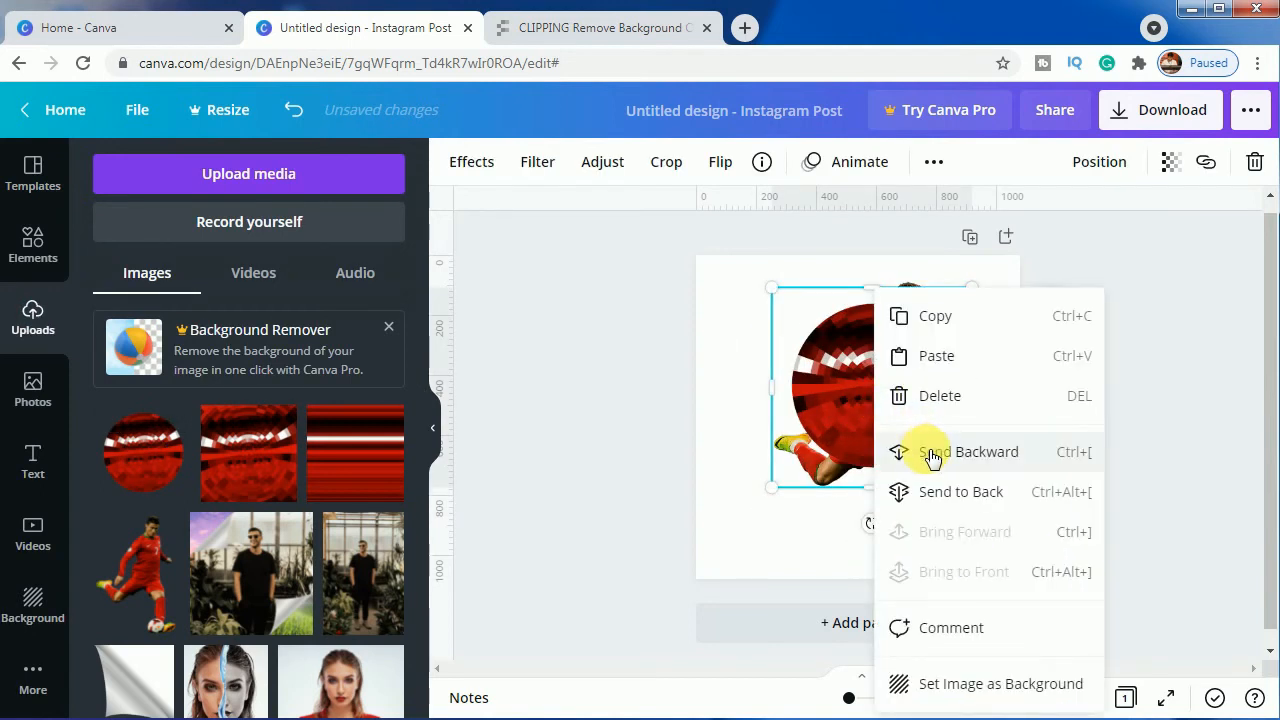
left_click(935, 490)
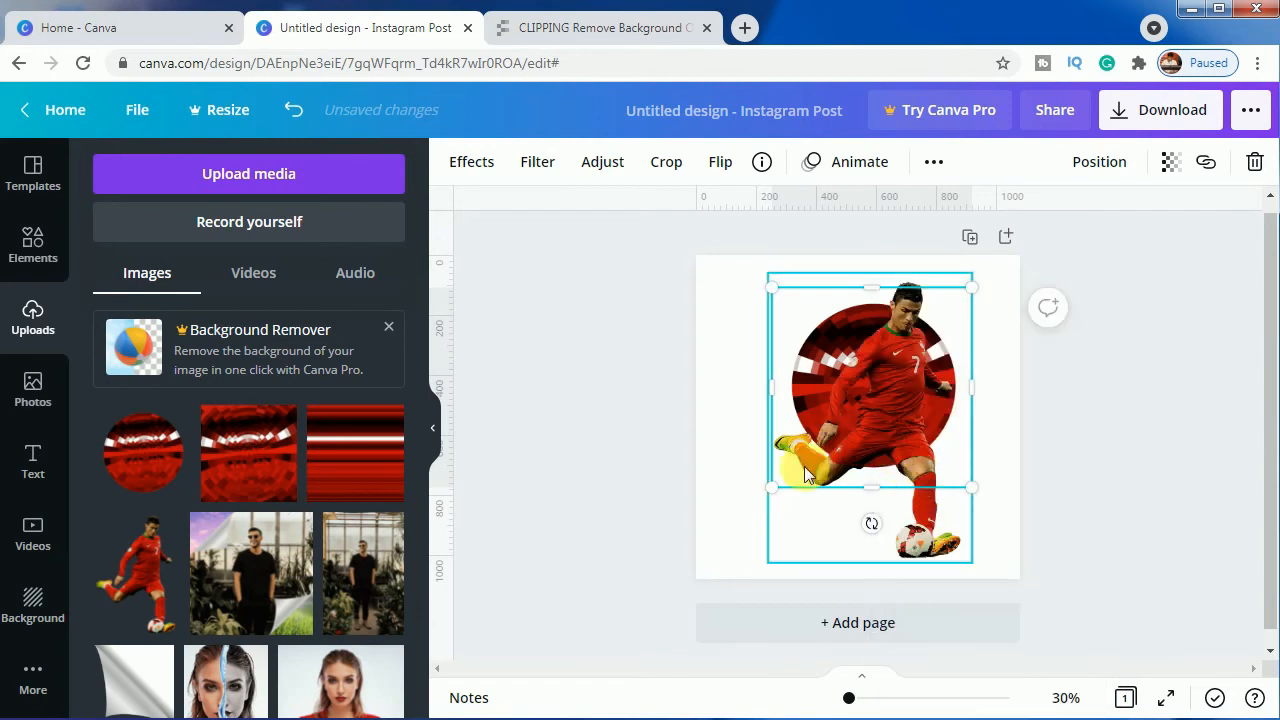
Enlarge the pixelated circle to most of the page width and shift the footballer slightly right in front of it.
left_click_drag(771, 487, 747, 512)
left_click_drag(972, 288, 1009, 272)
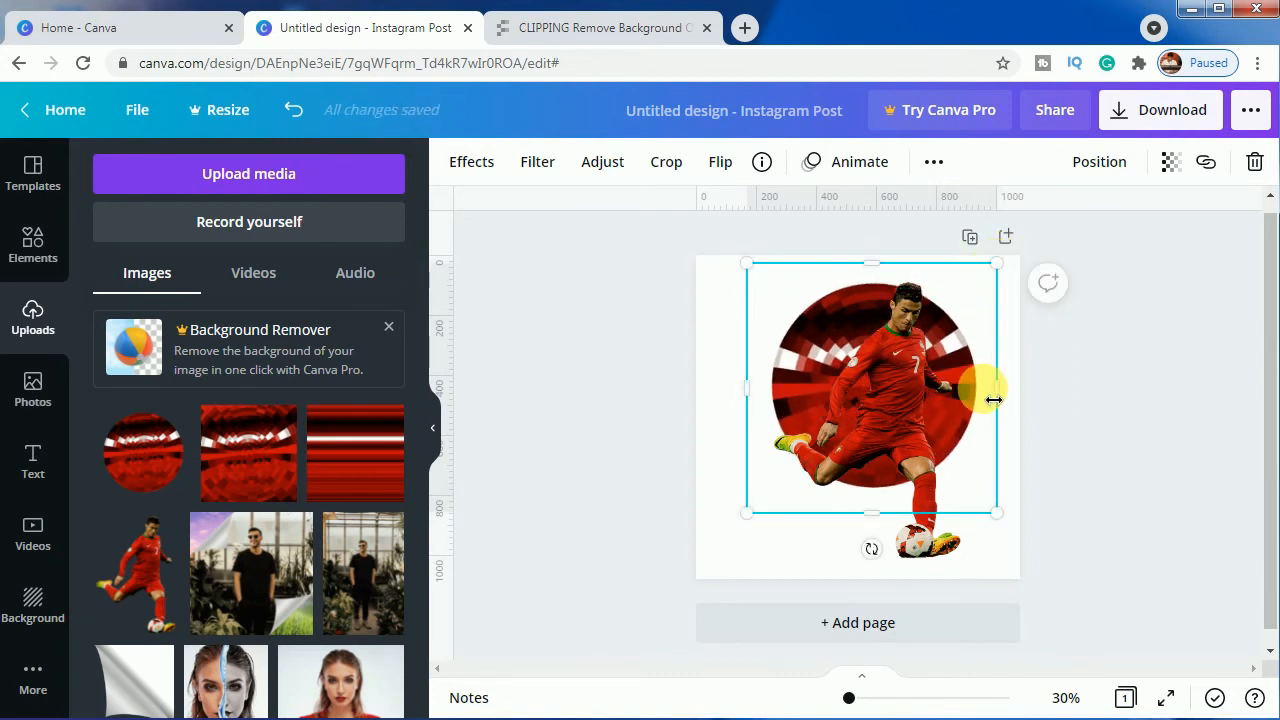
left_click_drag(901, 415, 920, 420)
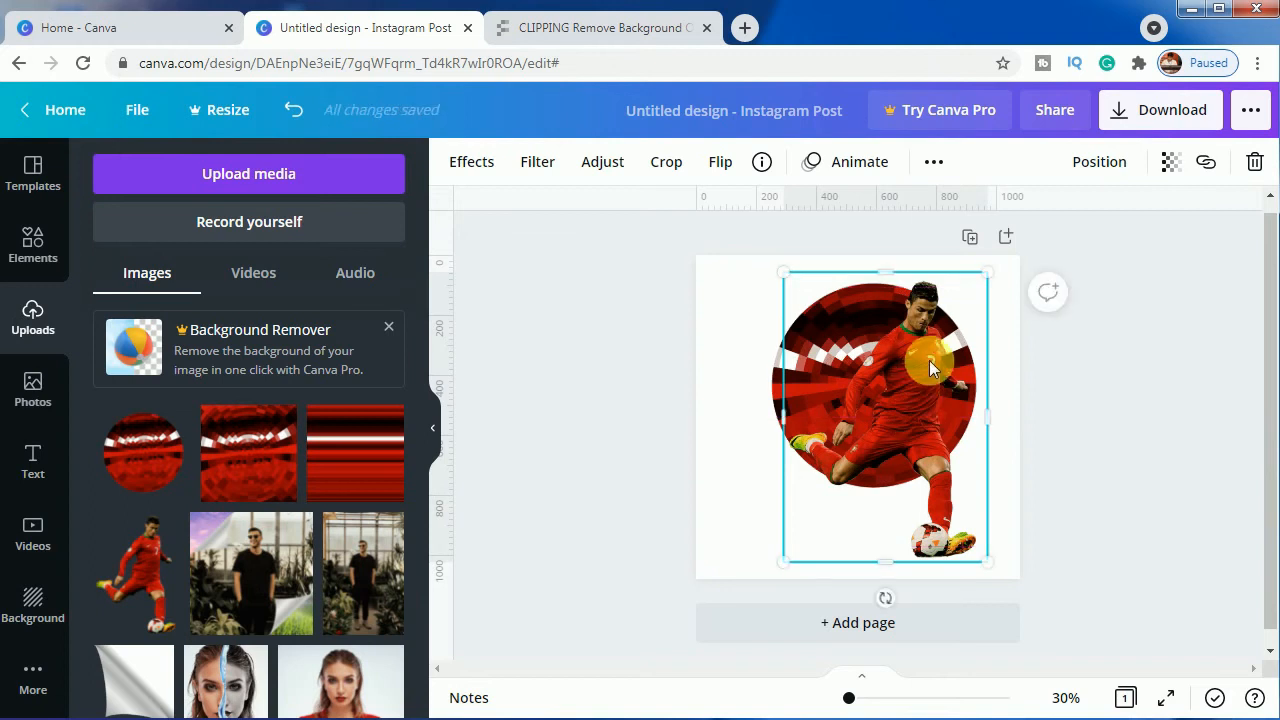
left_click(757, 355)
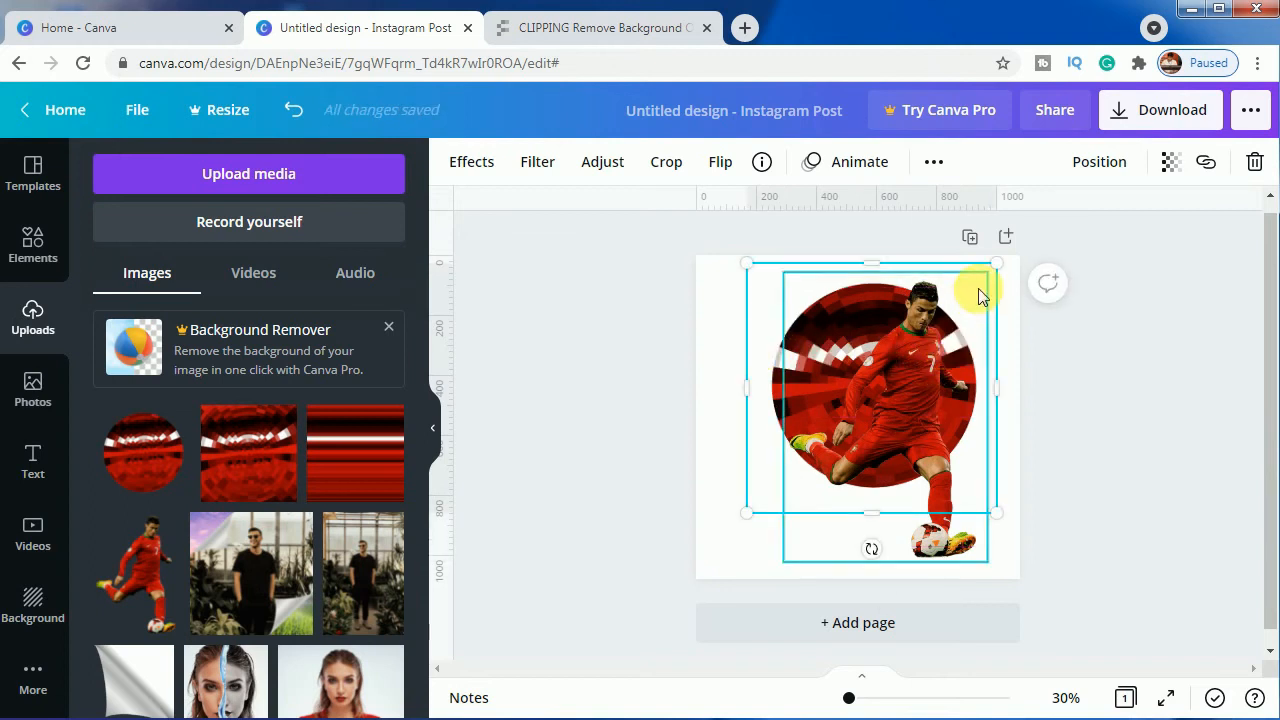
left_click_drag(998, 263, 1028, 263)
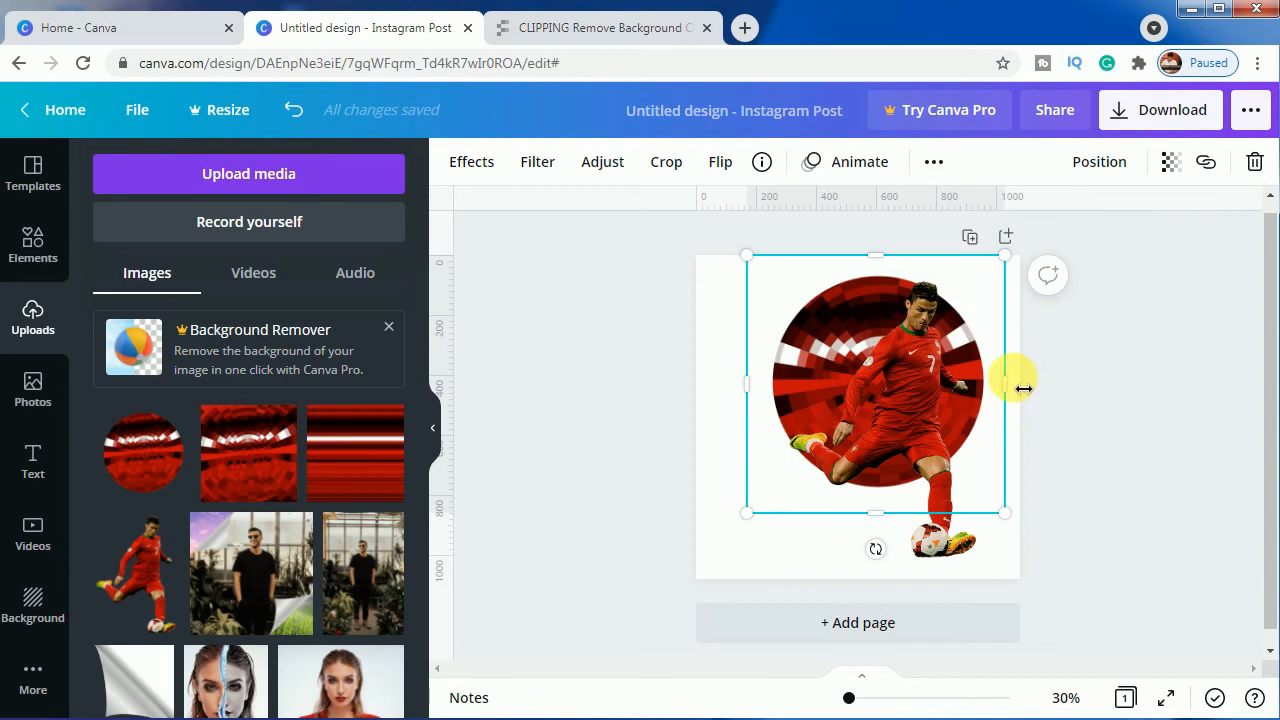
Crop the circle's right side and lower part so it ends behind the footballer's body and legs.
left_click_drag(1017, 387, 951, 382)
left_click_drag(854, 518, 870, 486)
left_click_drag(872, 486, 872, 475)
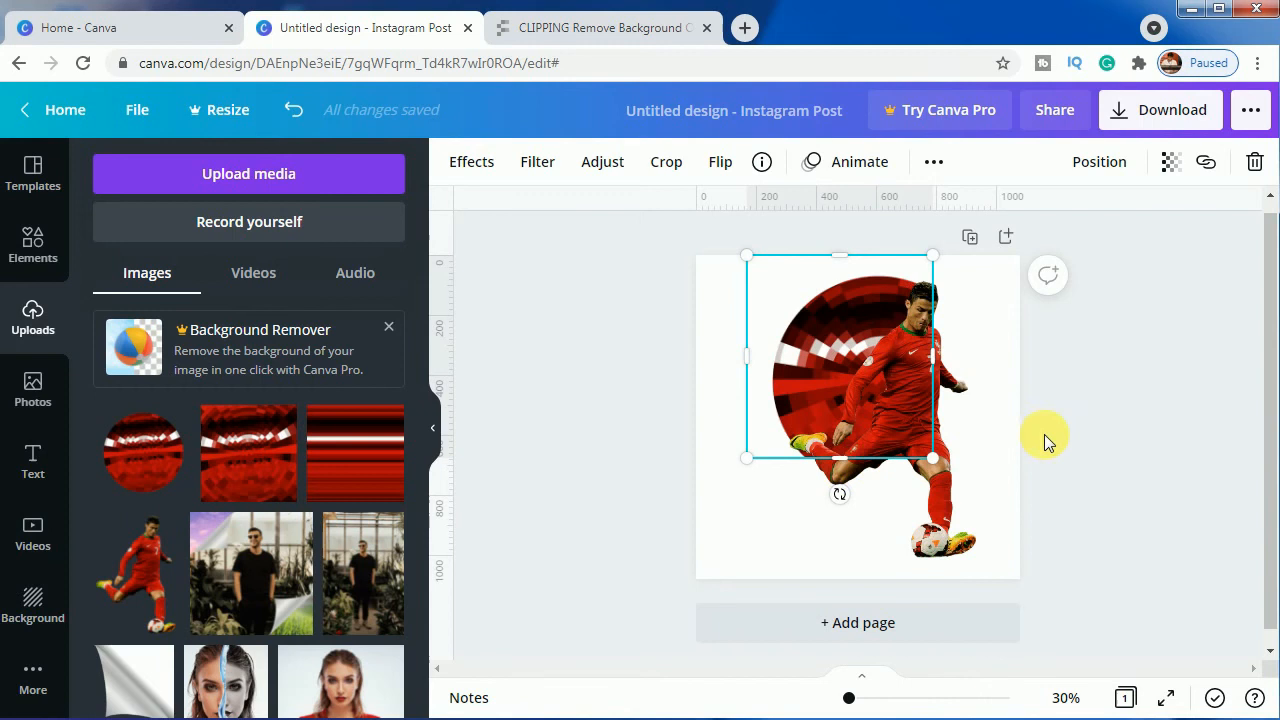
left_click(1150, 487)
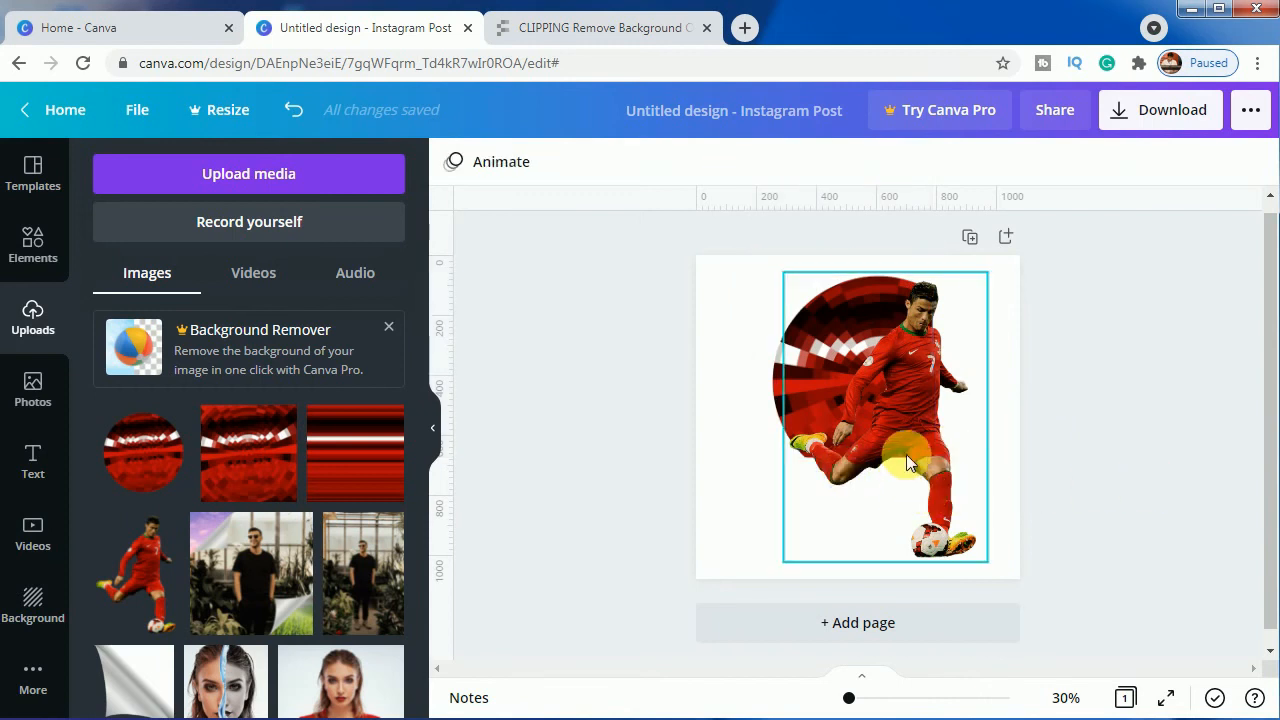
Rotate the cropped circle to about -7° and nudge it to line up with the footballer.
left_click(749, 345)
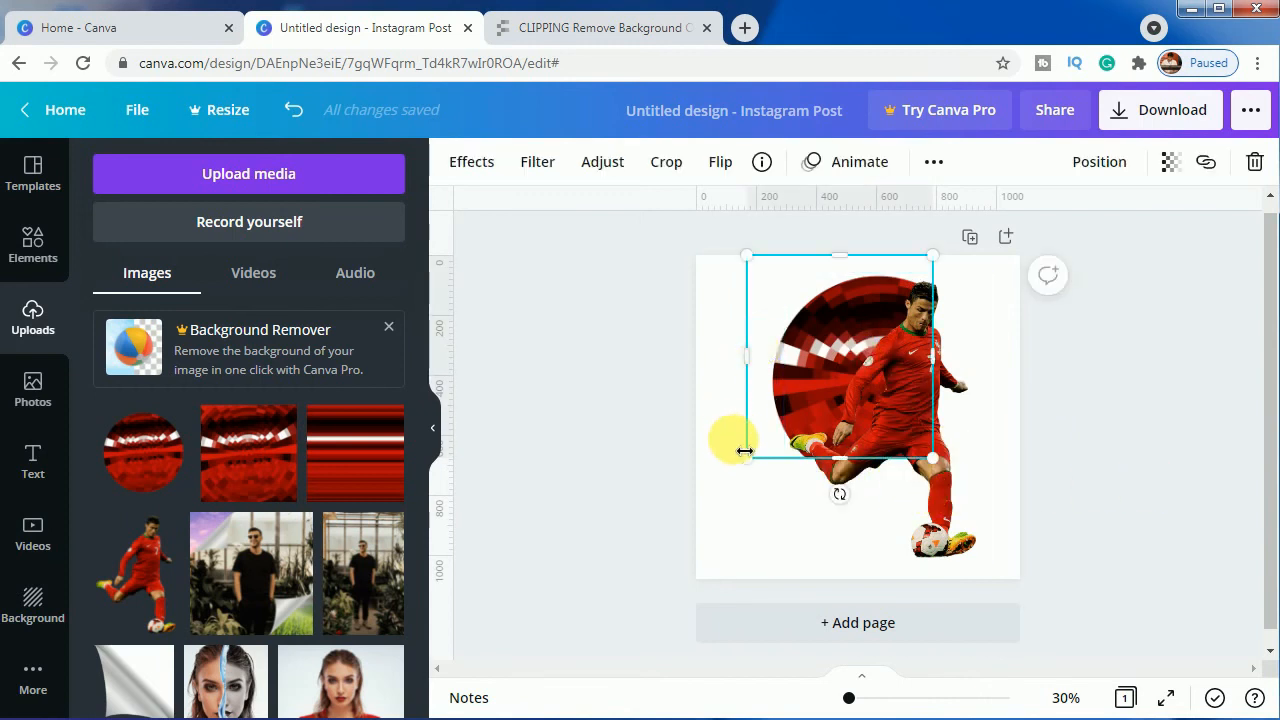
left_click_drag(839, 494, 867, 511)
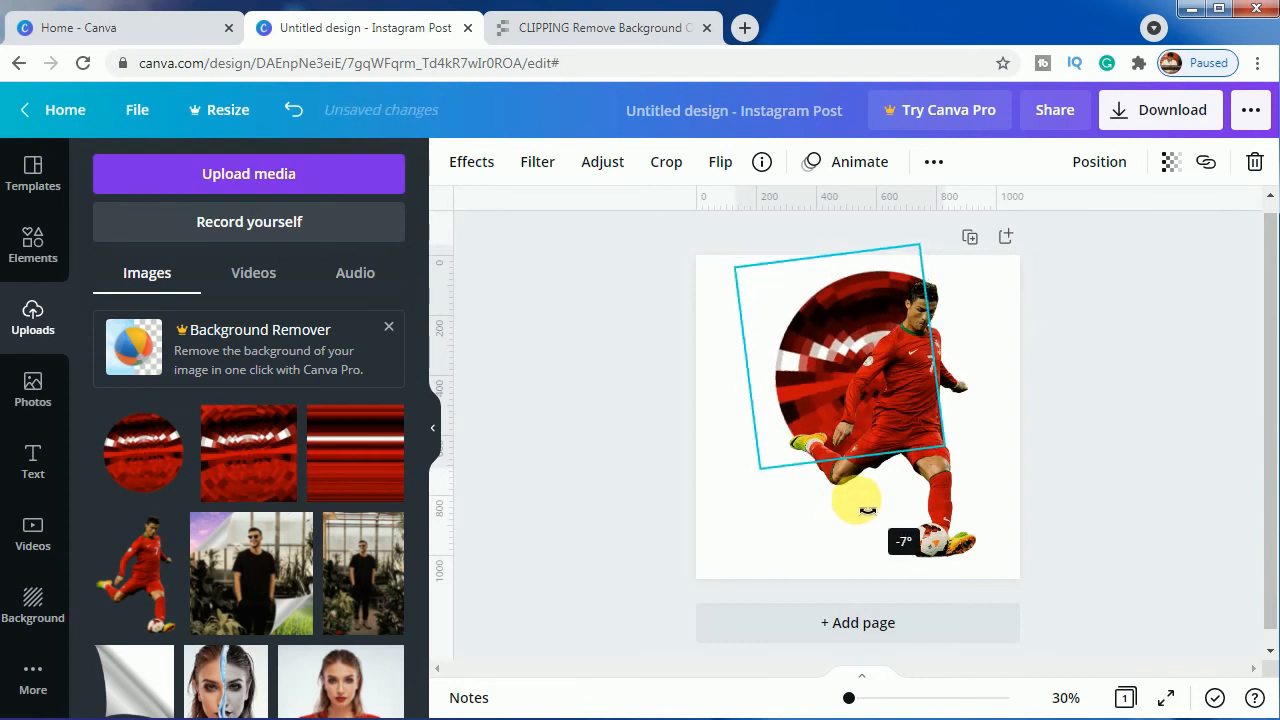
left_click_drag(867, 511, 857, 500)
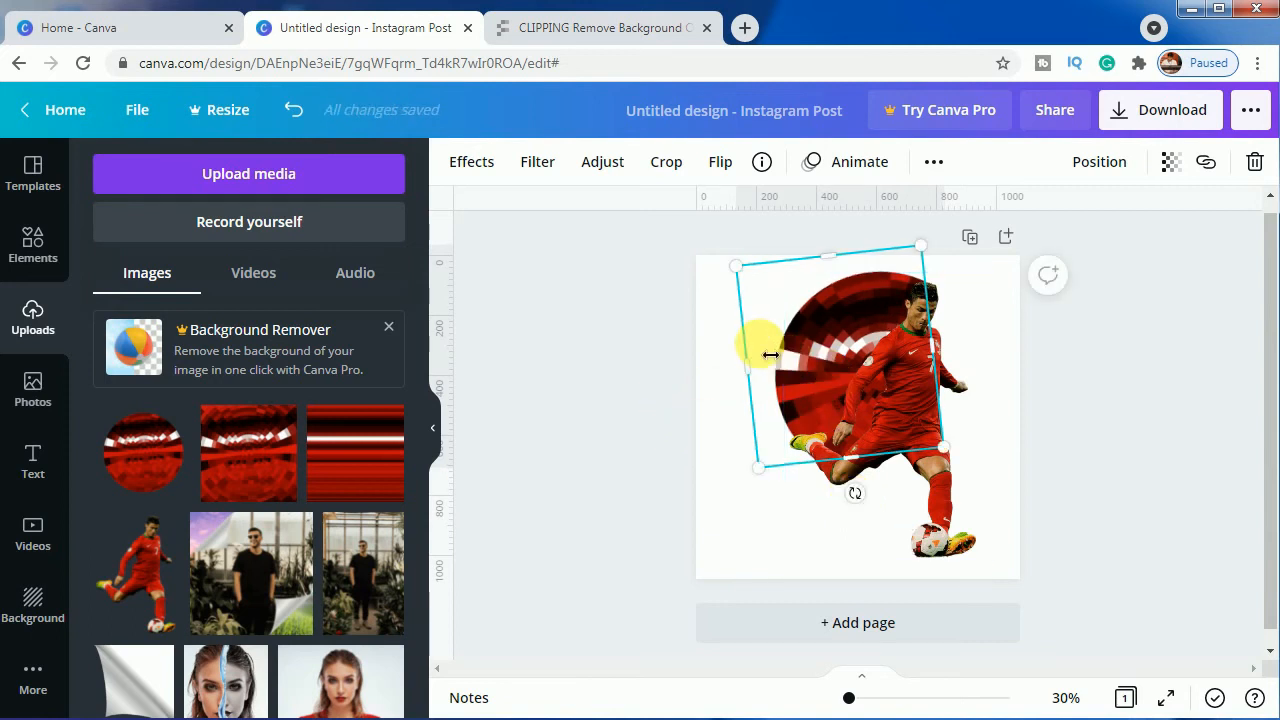
left_click_drag(773, 340, 790, 348)
left_click(1212, 475)
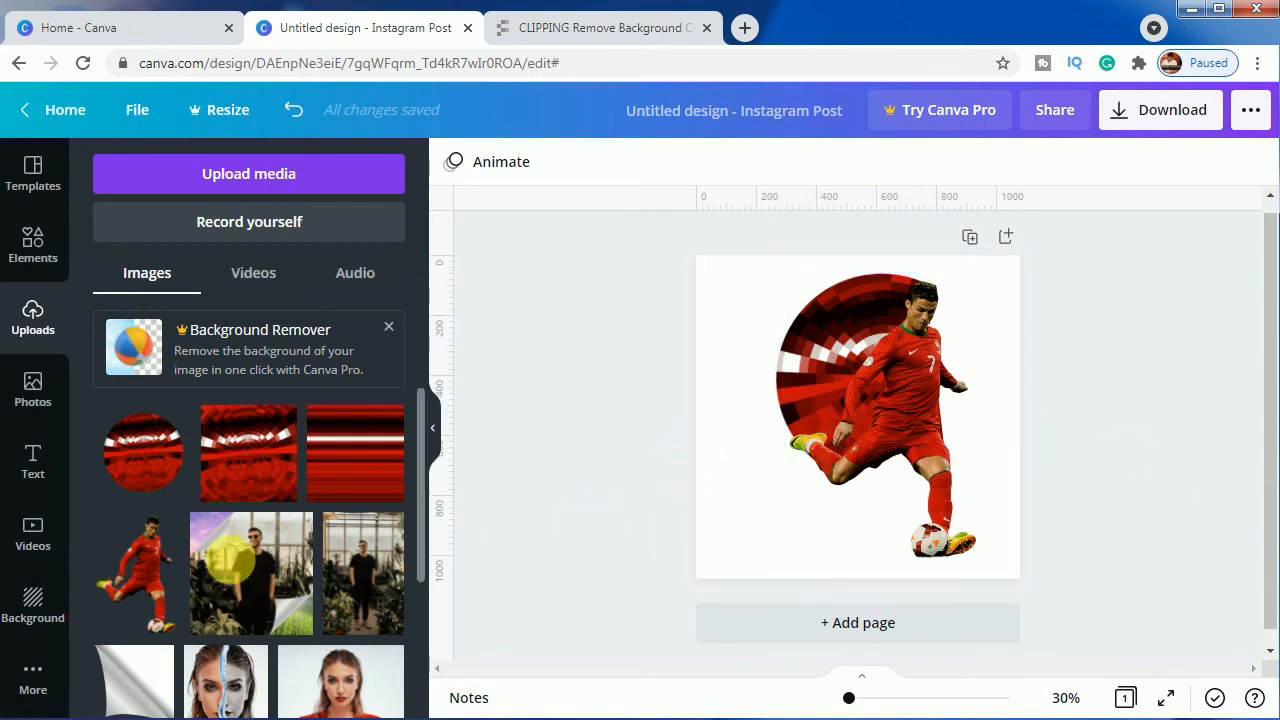
Search the elements for "shadow" and place the free soft oval shadow beneath the ball and standing foot.
left_click(38, 244)
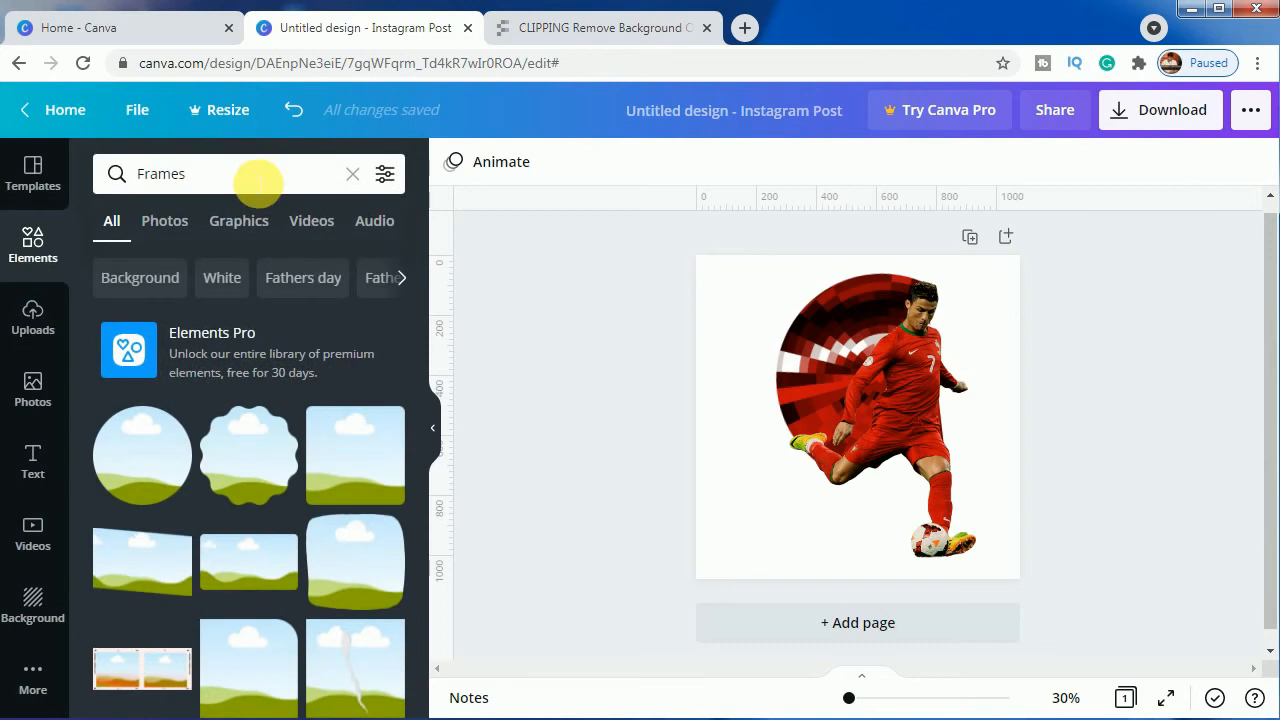
left_click(352, 173)
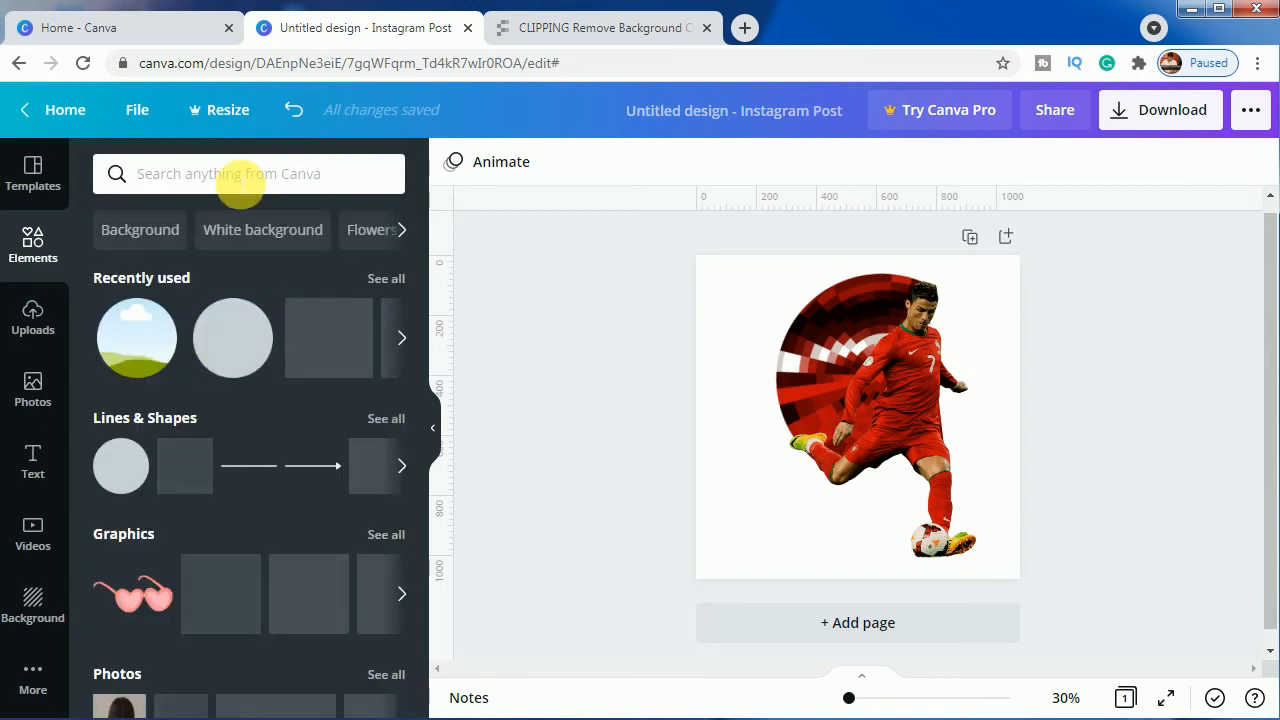
type("shadow")
key("Return")
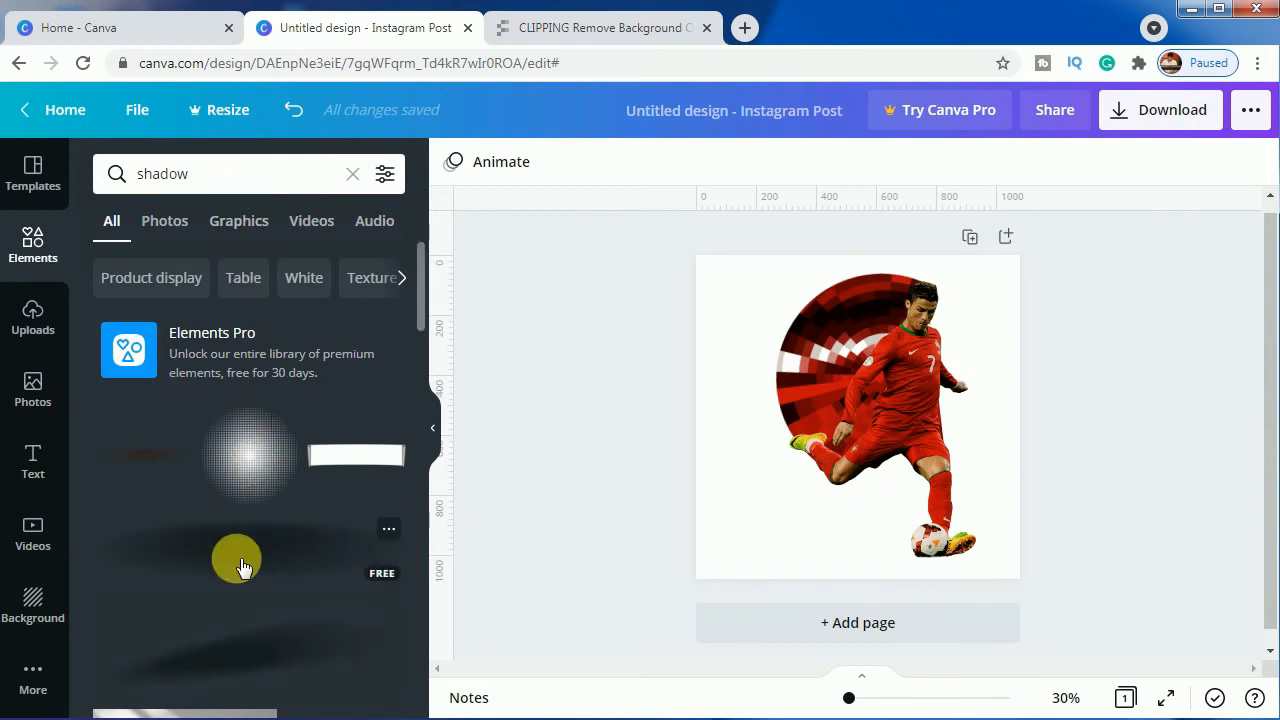
left_click(244, 566)
left_click_drag(889, 414, 931, 562)
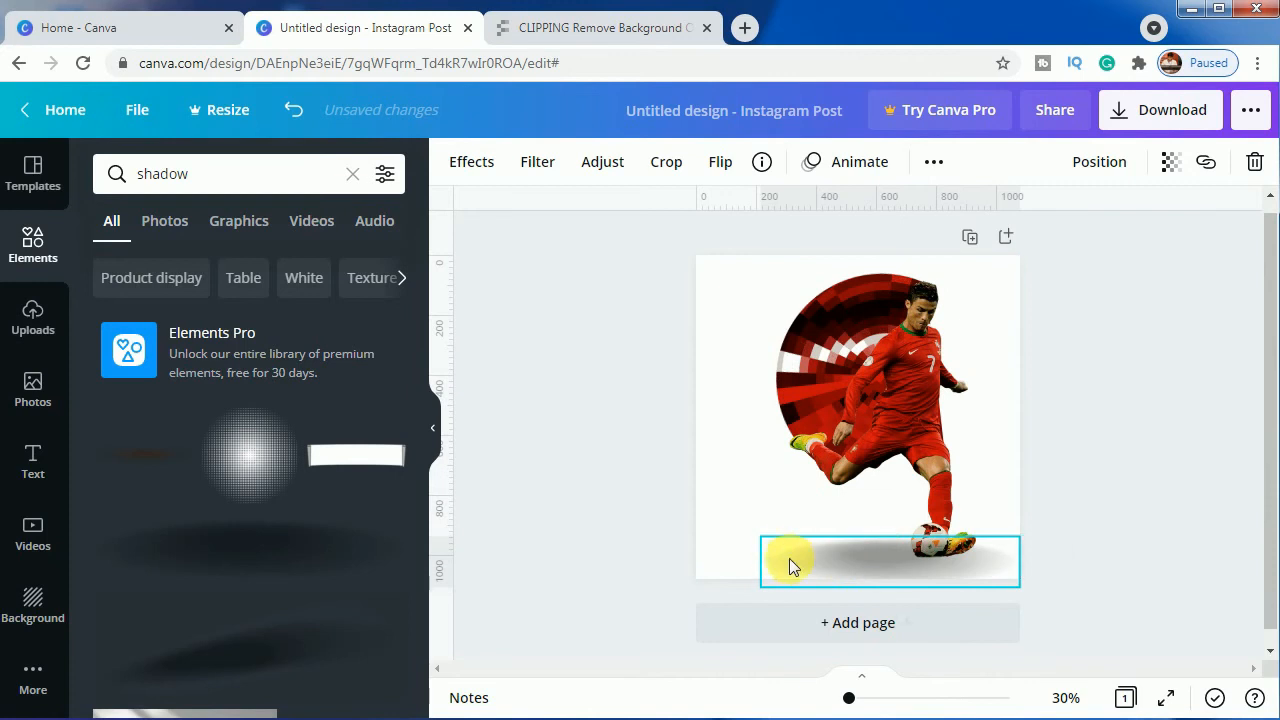
Shrink the shadow to about half its width under the ball and foot, and send it to the back.
left_click_drag(768, 547, 866, 561)
left_click_drag(1035, 597, 955, 547)
right_click(955, 555)
left_click(1066, 491)
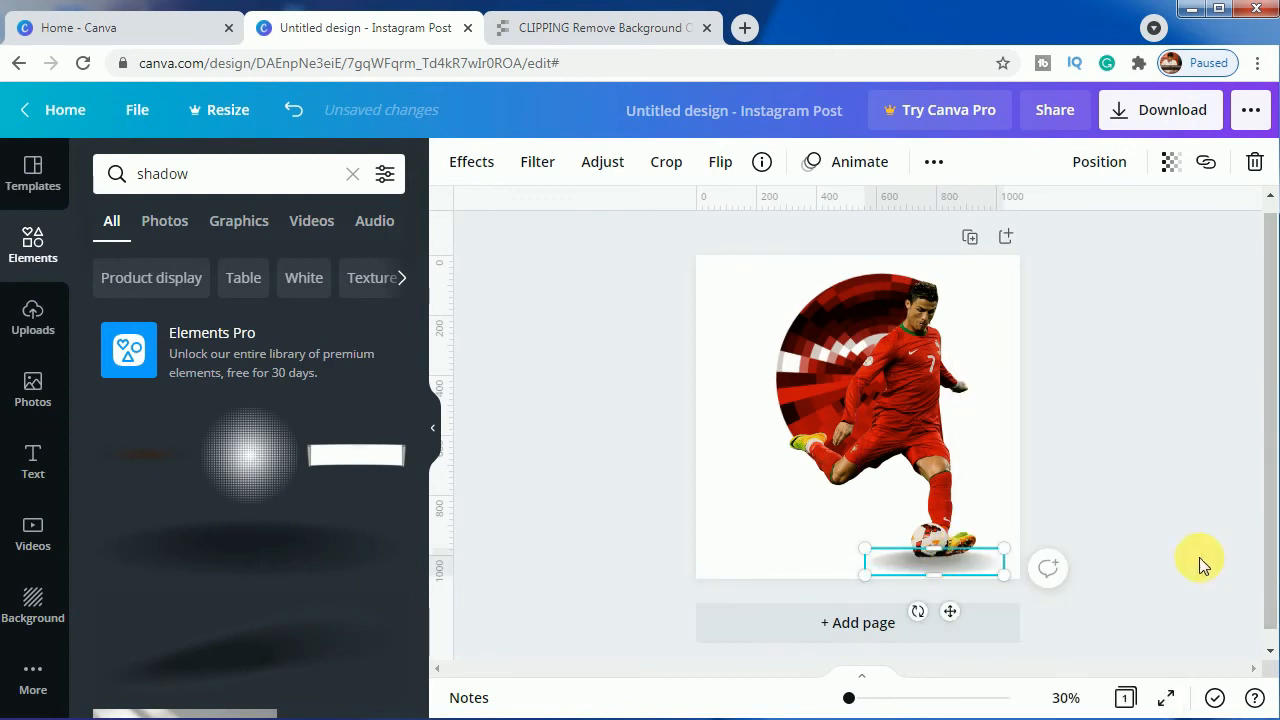
left_click(1199, 557)
Set the page background to the yellow default colour.
left_click(720, 426)
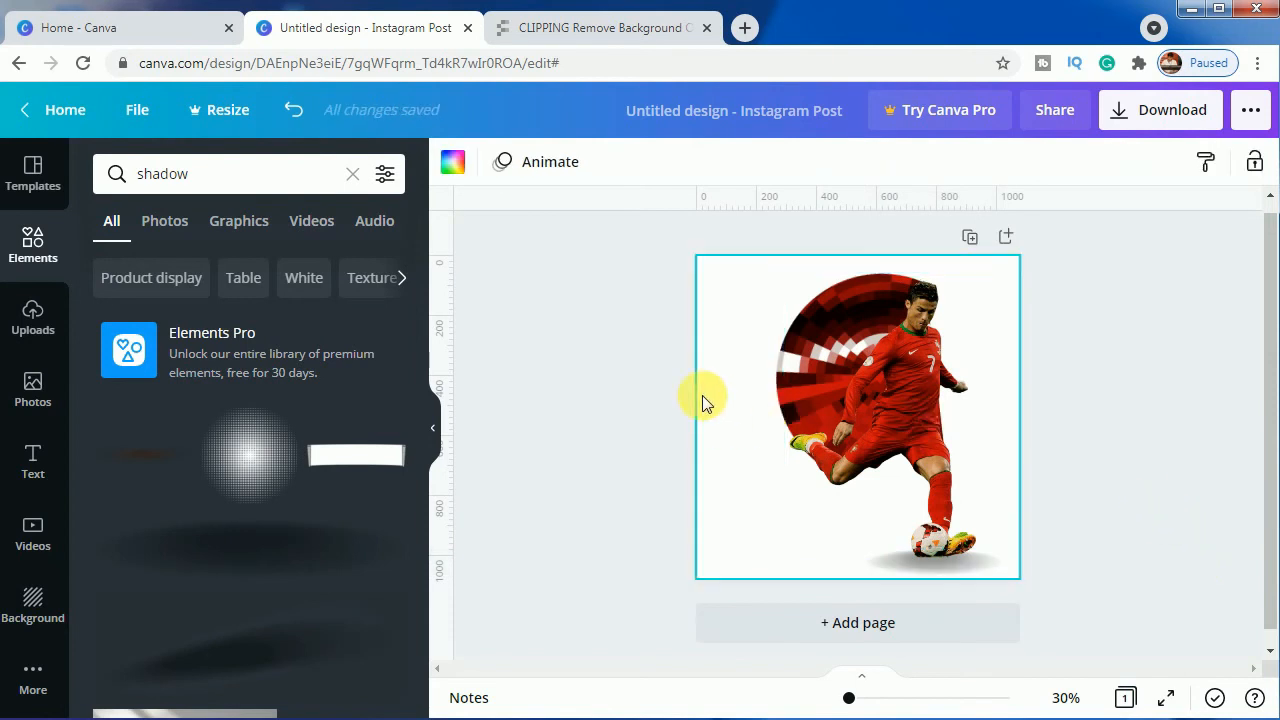
left_click(452, 166)
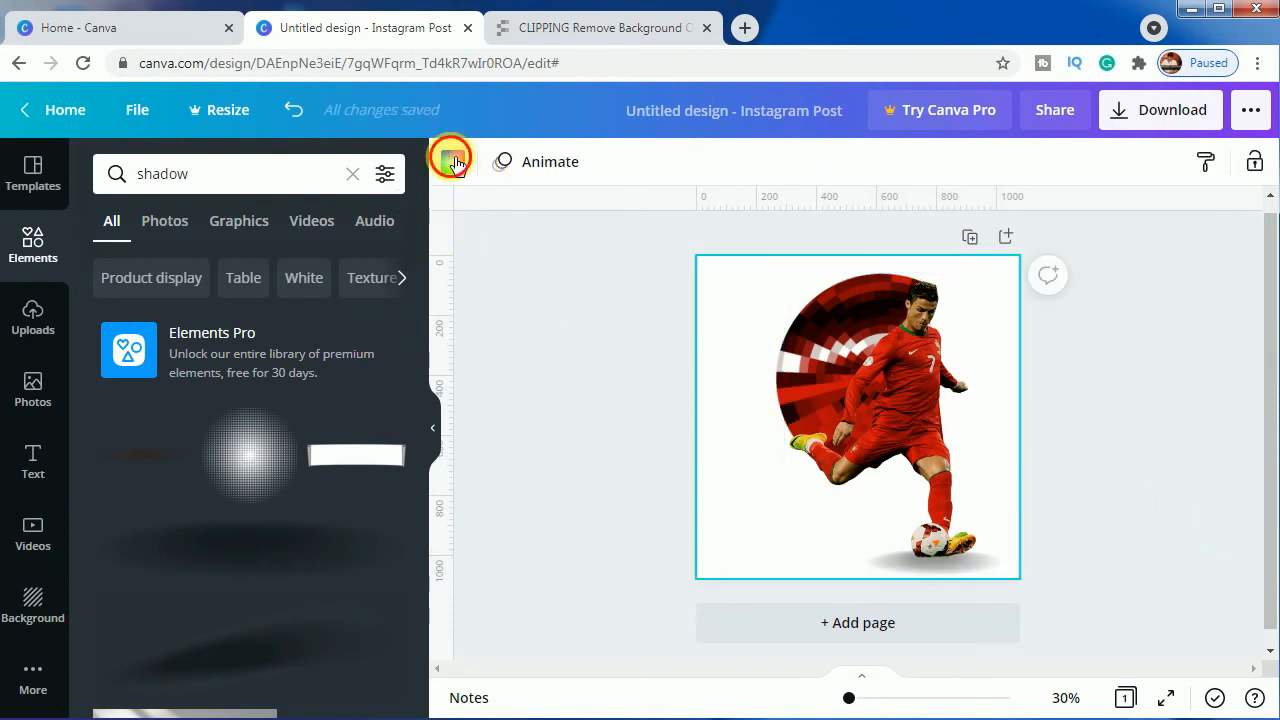
scroll(228, 374, "down", 3)
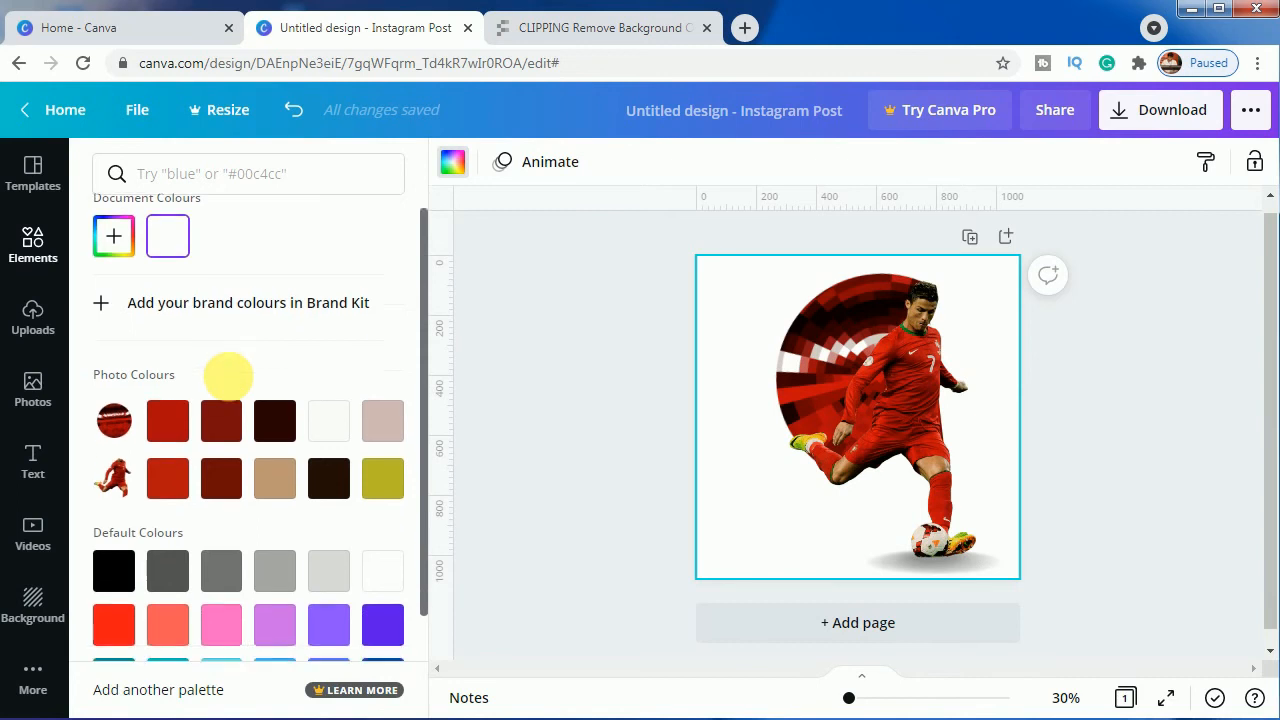
left_click(285, 604)
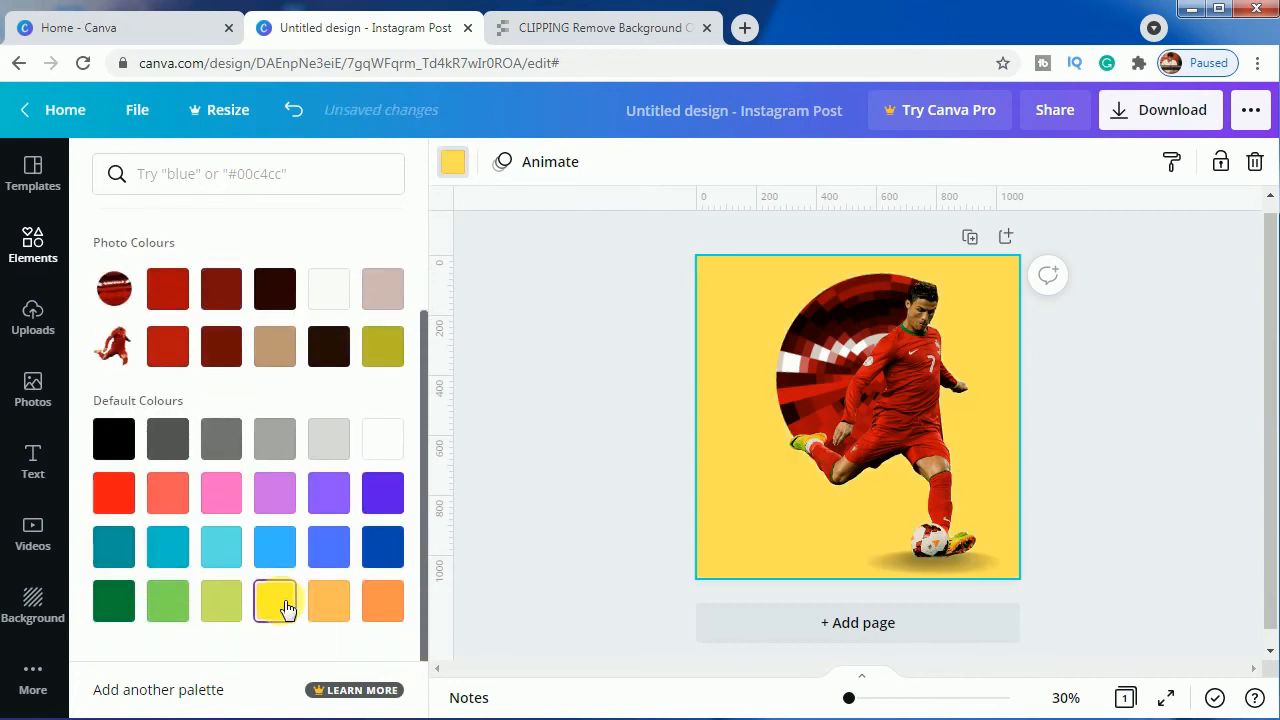
left_click(556, 413)
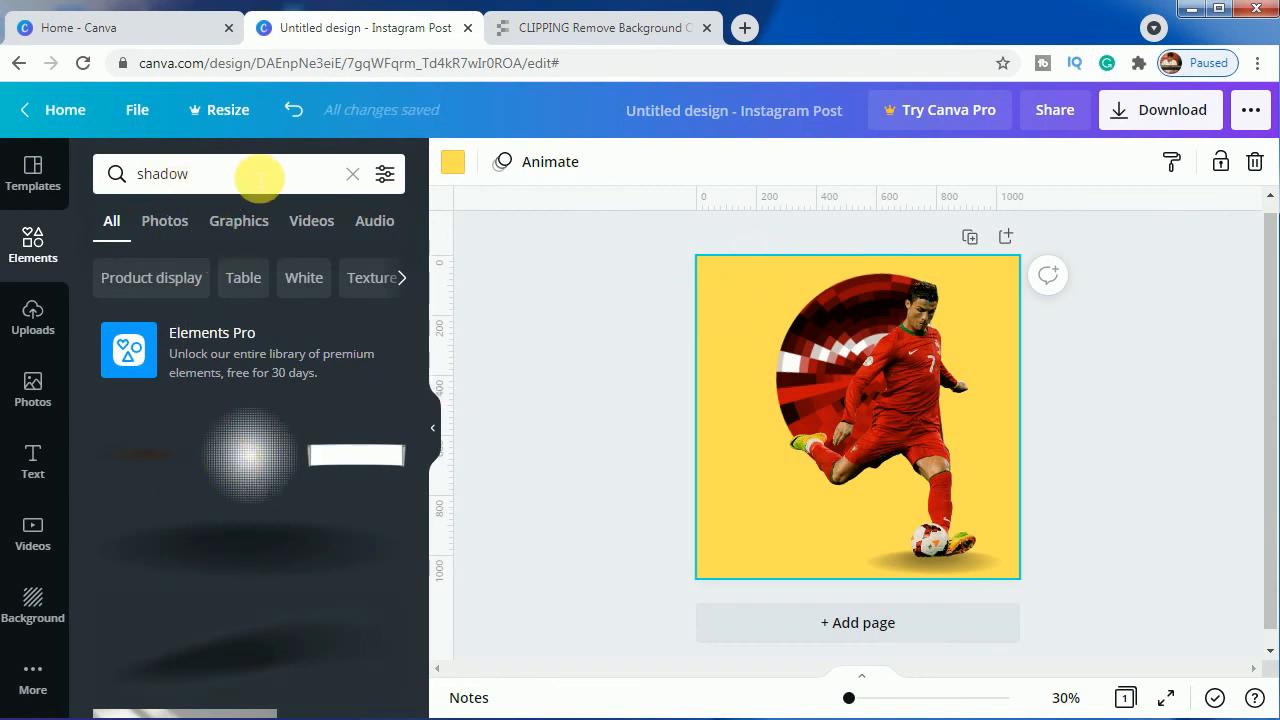
Clear the element search, add a plain line to the page and set its line weight to 19.
left_click(352, 175)
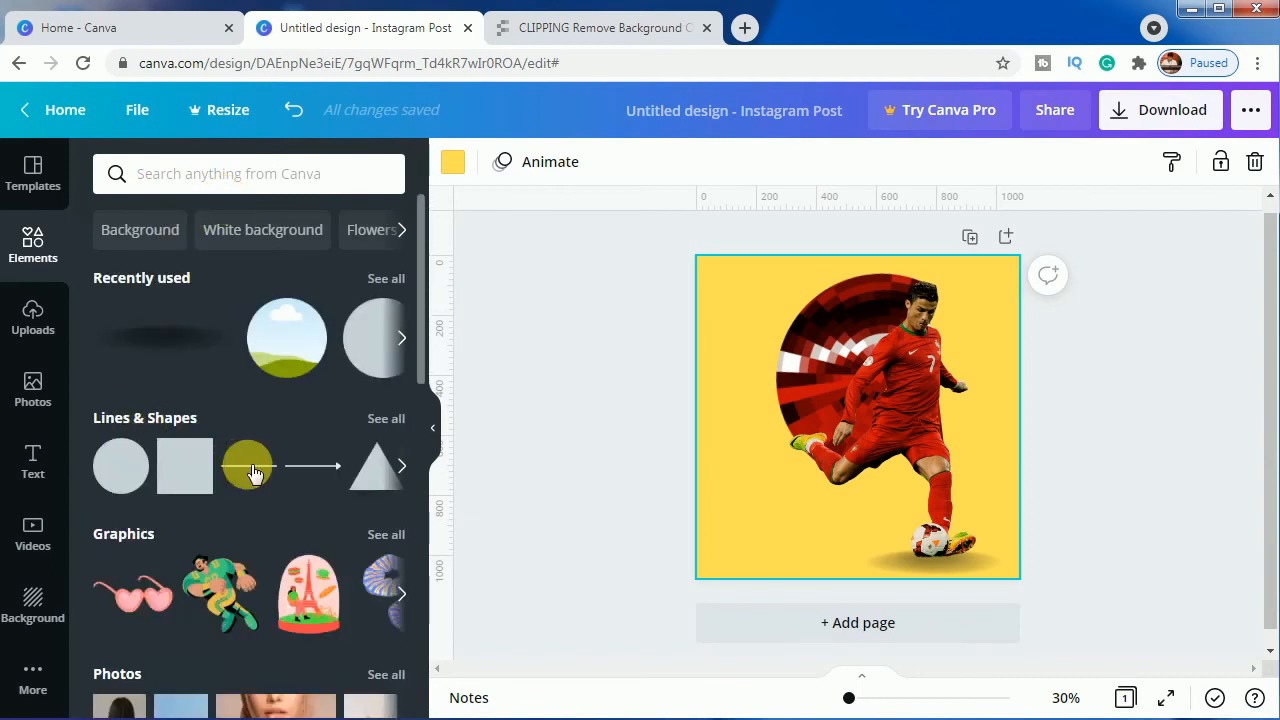
left_click(252, 468)
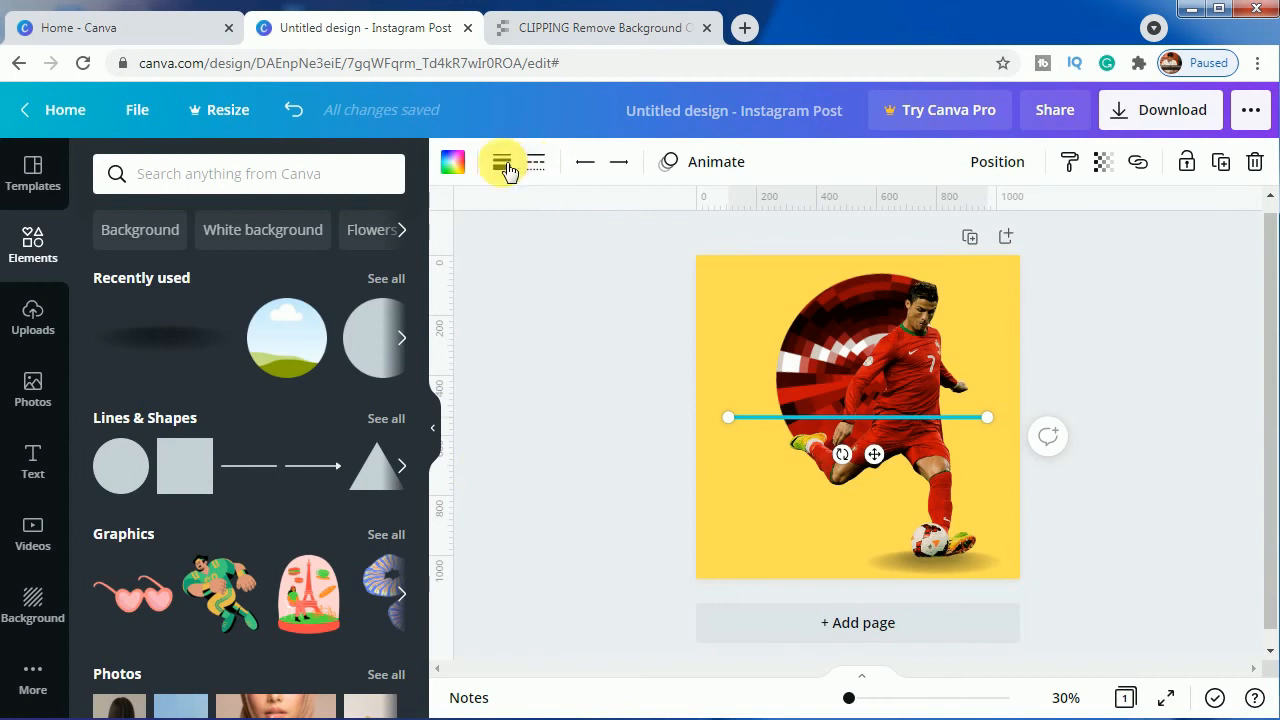
left_click(501, 163)
left_click_drag(629, 221, 643, 228)
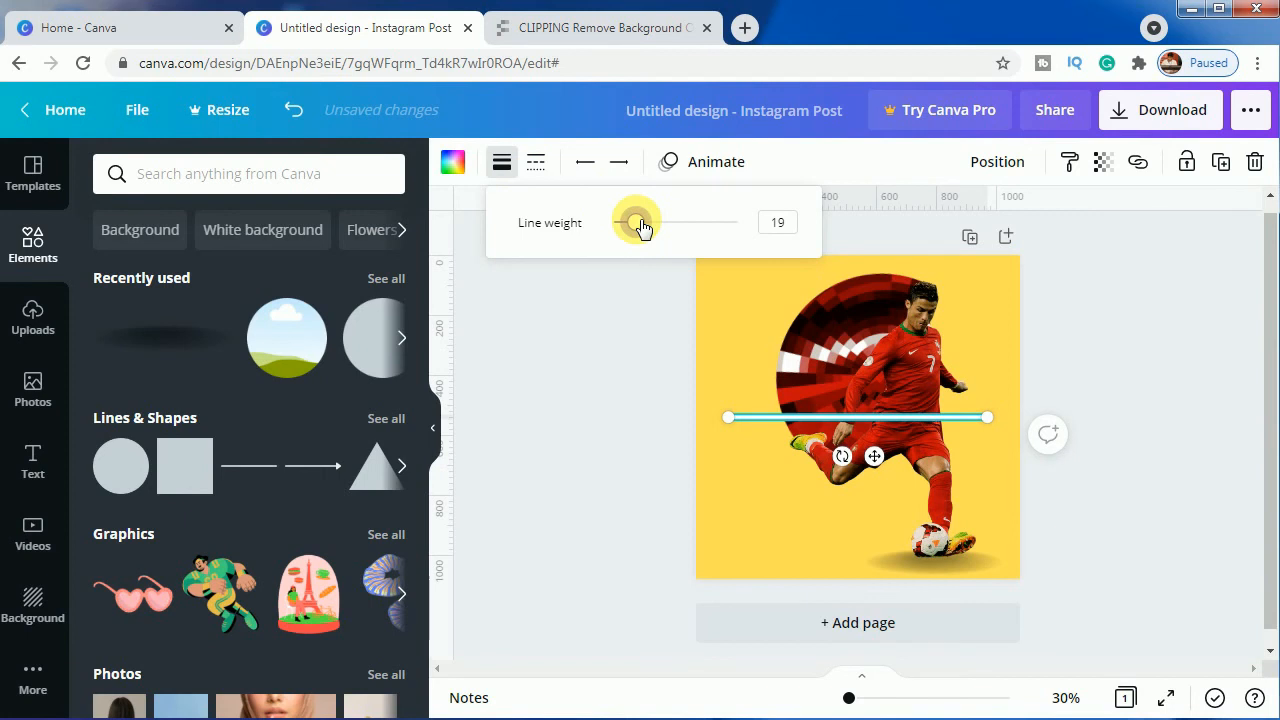
Rotate the line to about -29° and place it diagonally across the page's upper-left corner.
left_click_drag(853, 465, 882, 462)
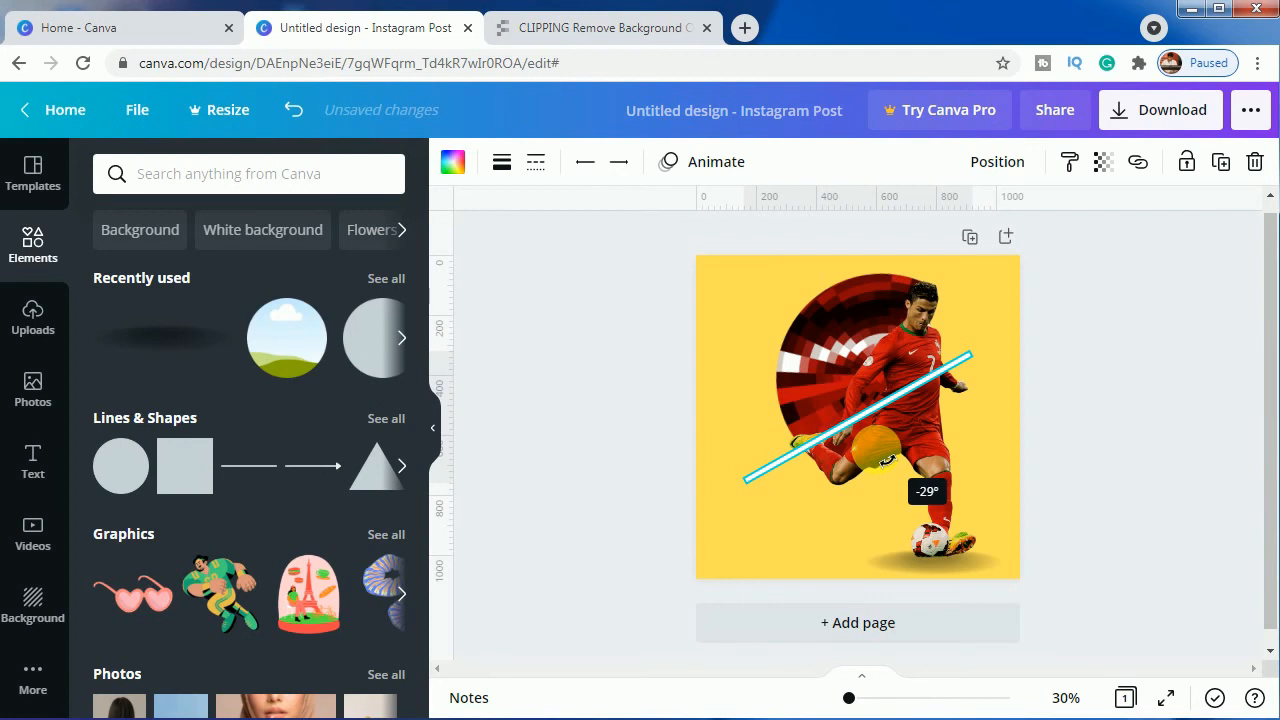
left_click_drag(877, 405, 765, 274)
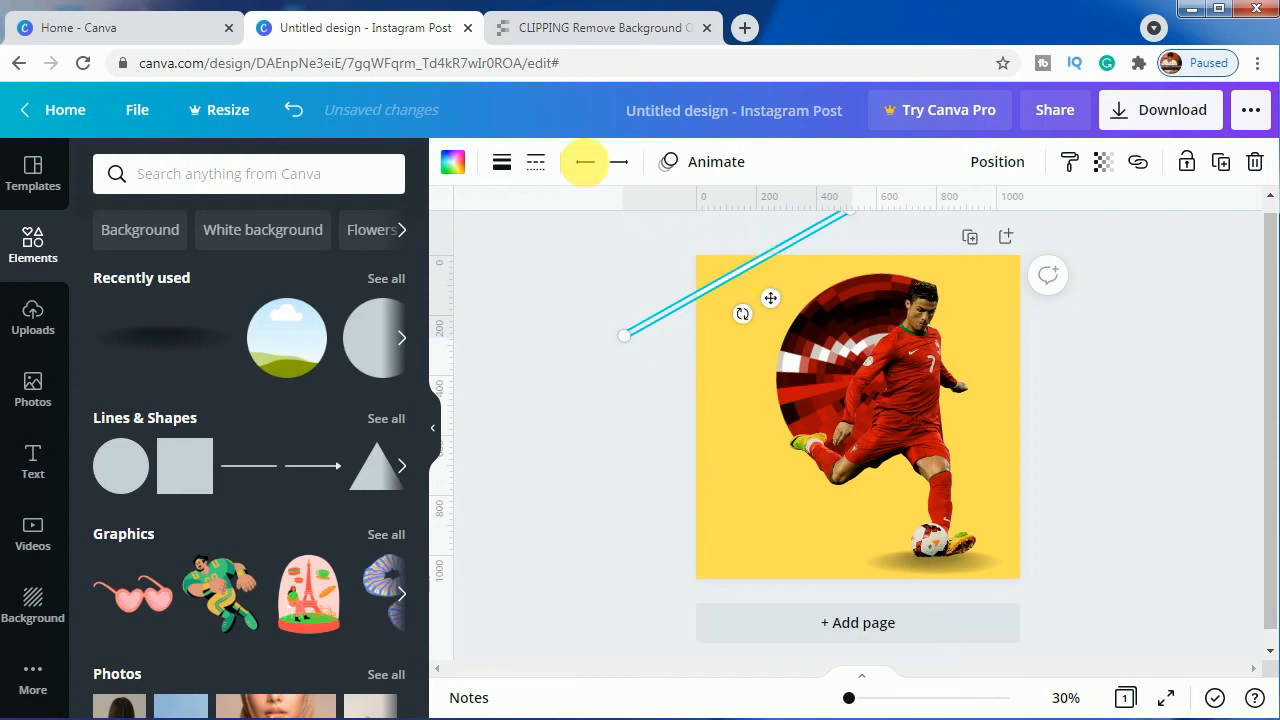
Colour the diagonal line with the dark red photo colour taken from the footballer image.
left_click(453, 162)
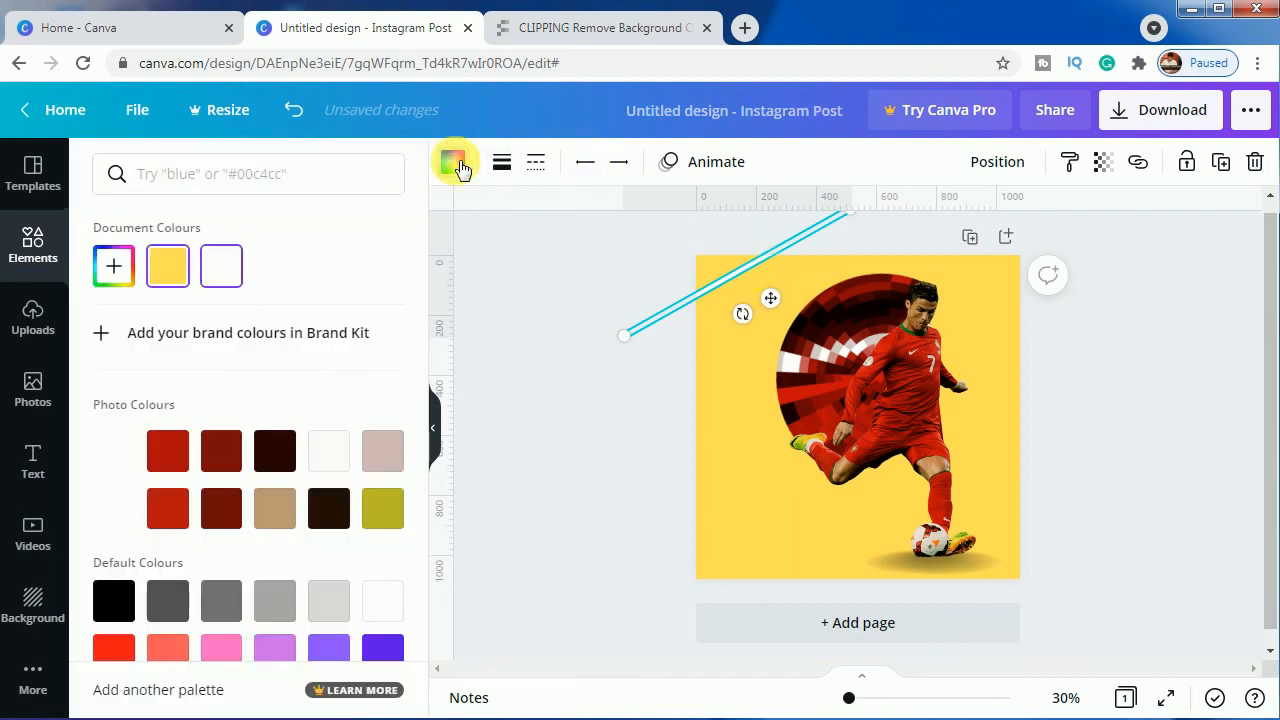
left_click(275, 450)
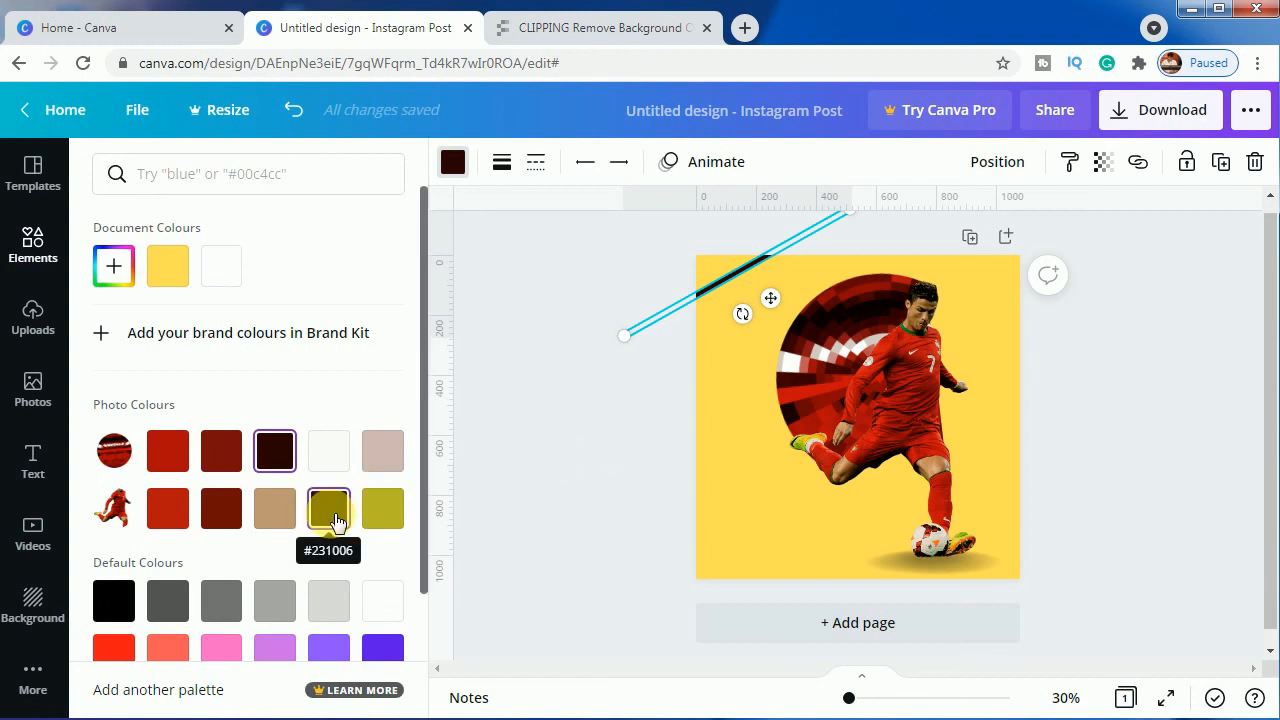
left_click(221, 508)
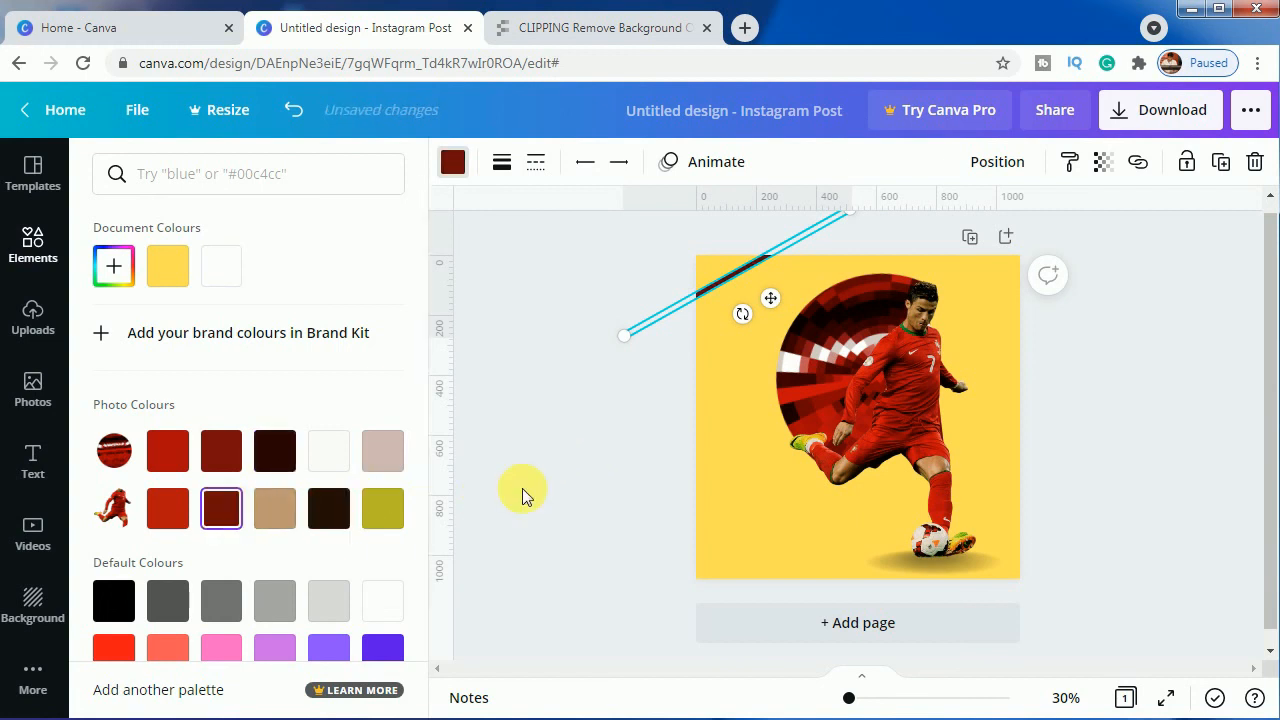
left_click(519, 484)
left_click(516, 479)
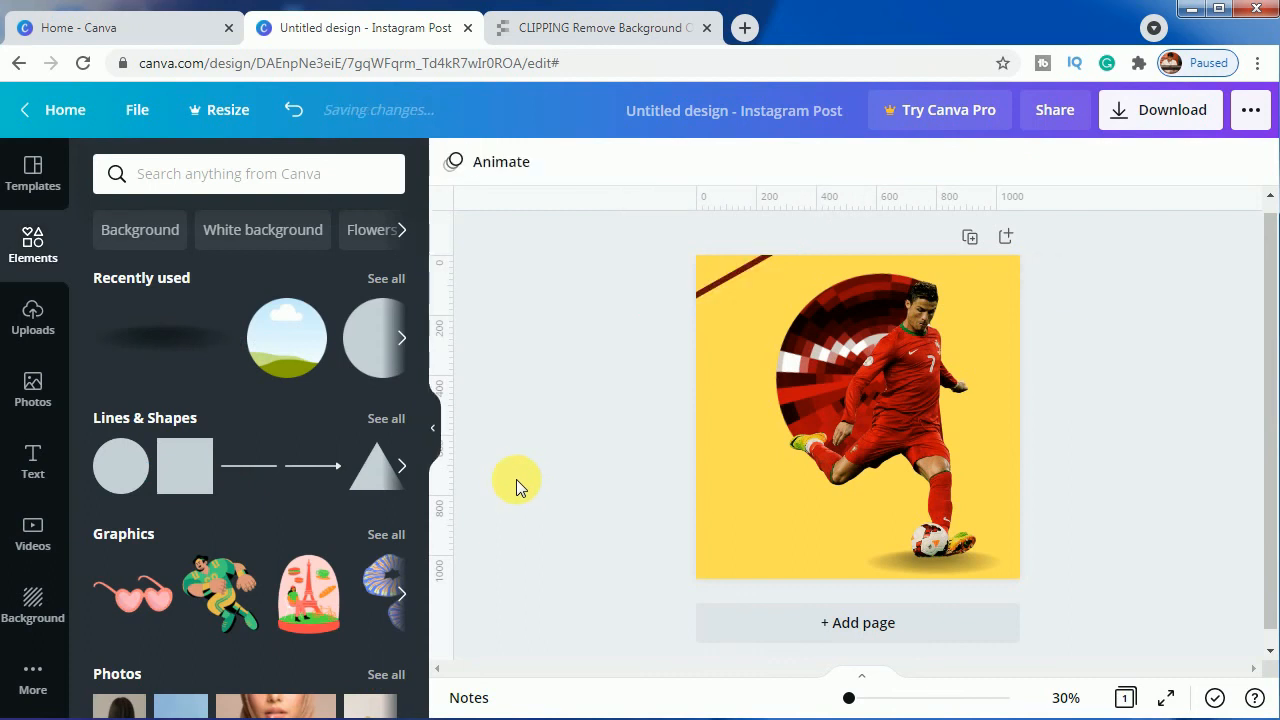
Duplicate the dark red line twice and space the copies as three parallel diagonals in the upper-left corner.
left_click(715, 285)
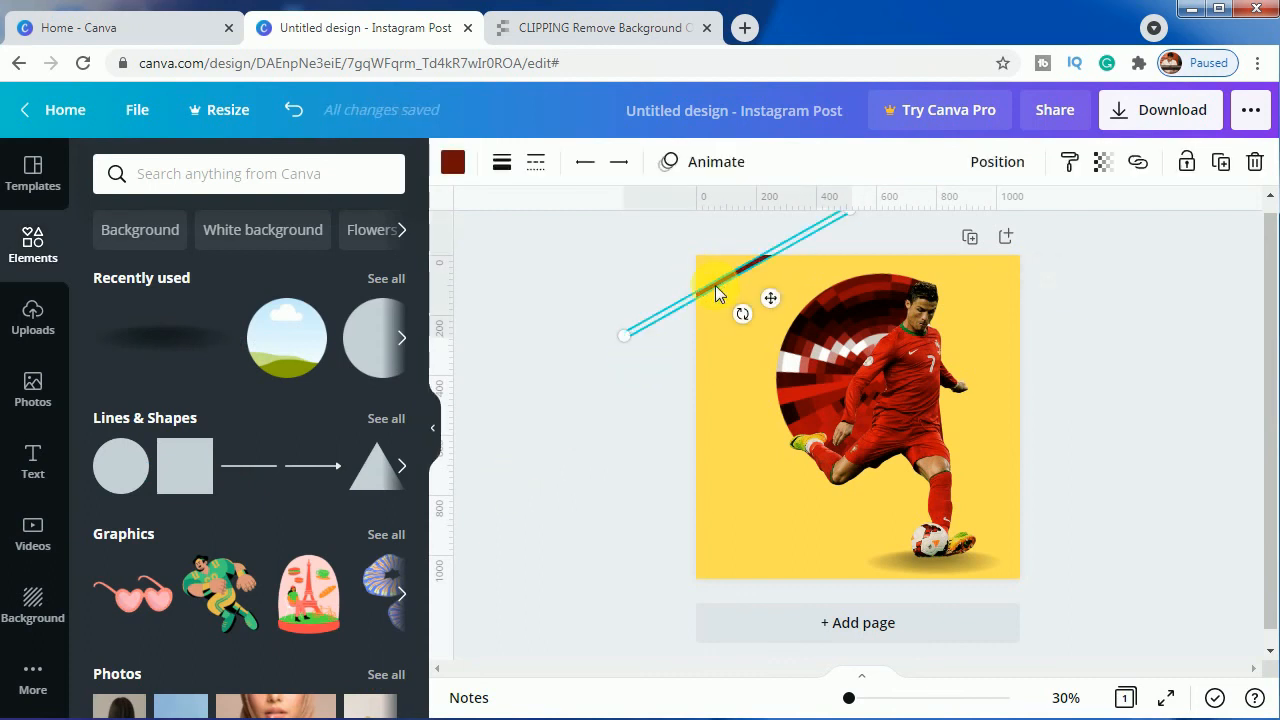
left_click(1220, 161)
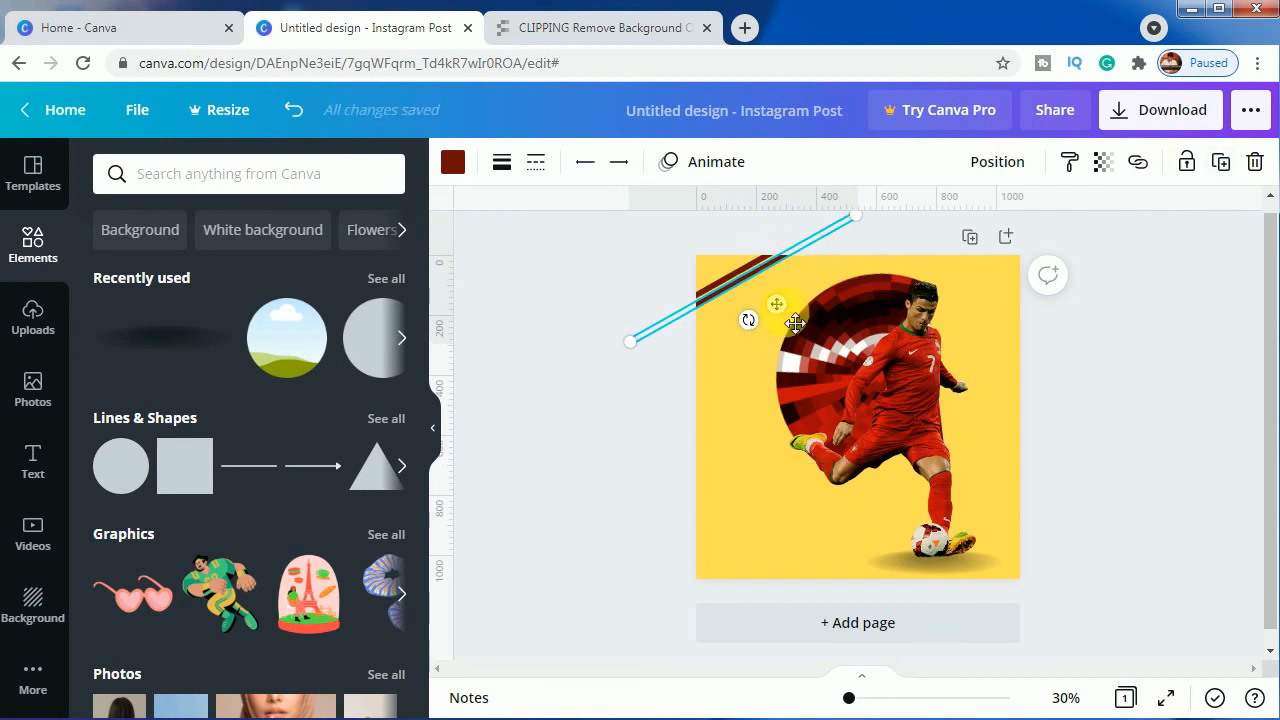
left_click_drag(795, 320, 798, 333)
left_click(1219, 163)
left_click(1180, 396)
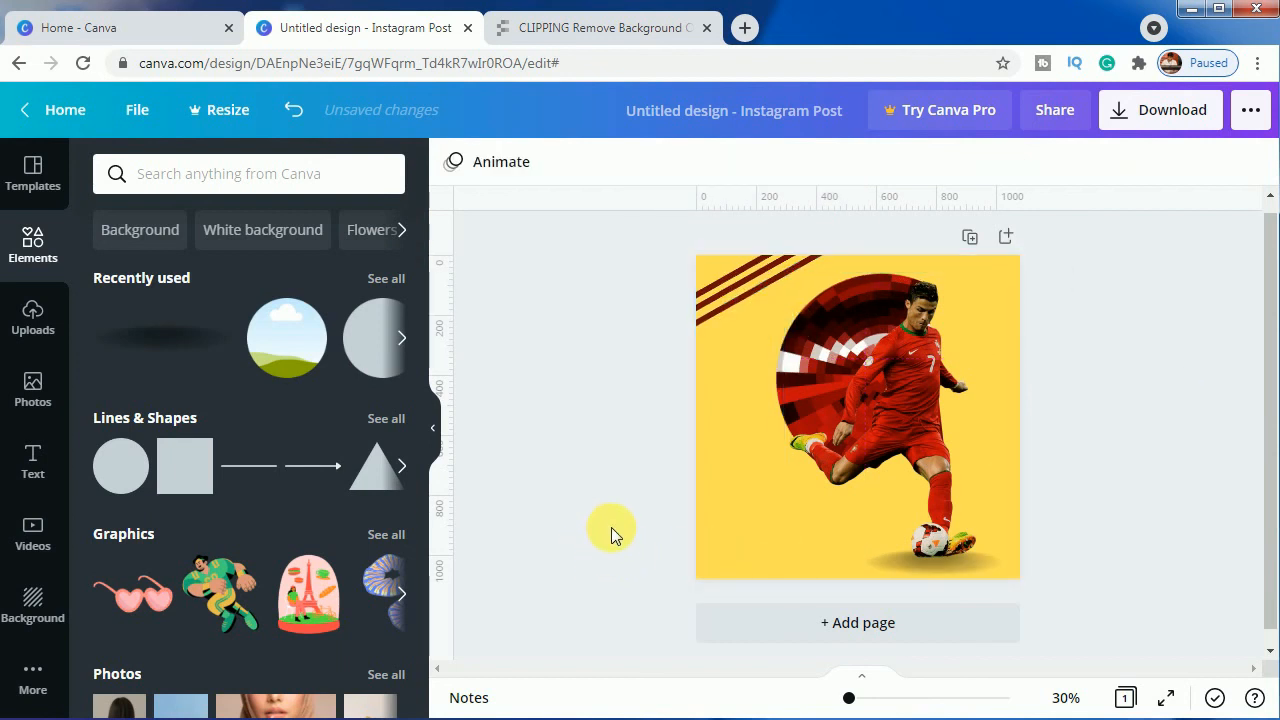
Copy one corner line to the page's lower-left corner and rotate it to slope down across that corner.
left_click(744, 289)
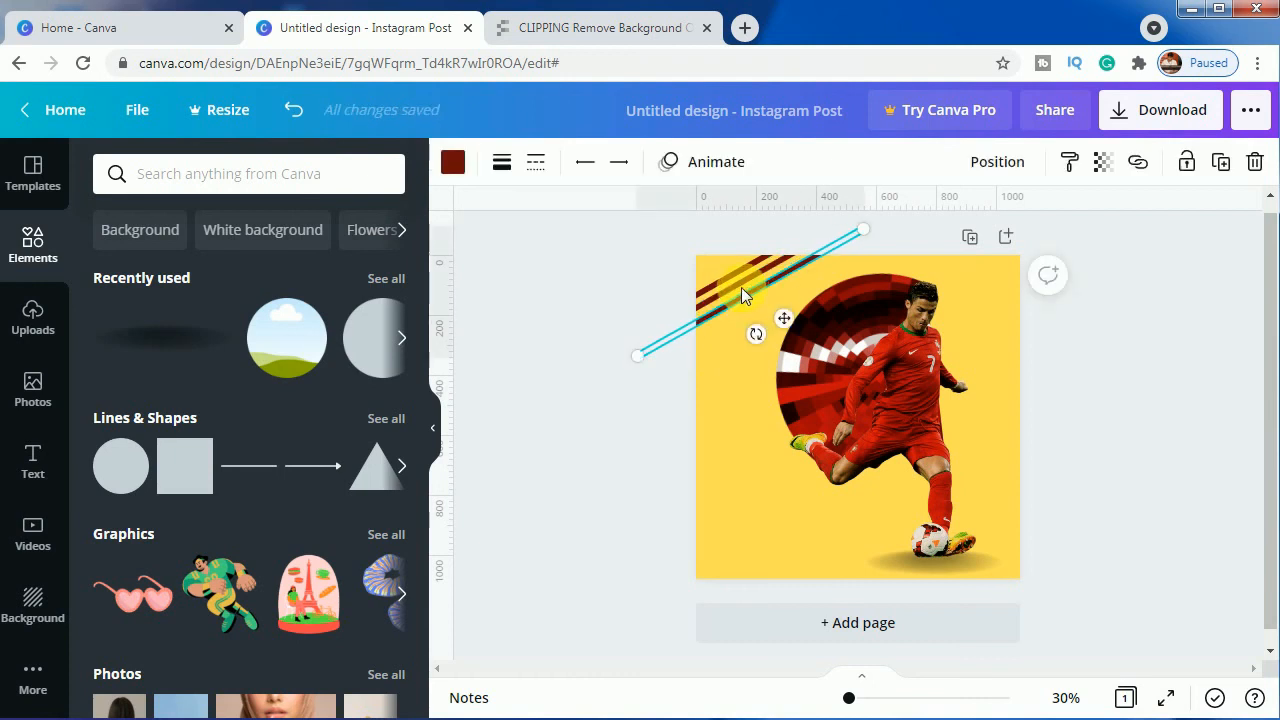
left_click(1225, 165)
left_click_drag(778, 292, 726, 570)
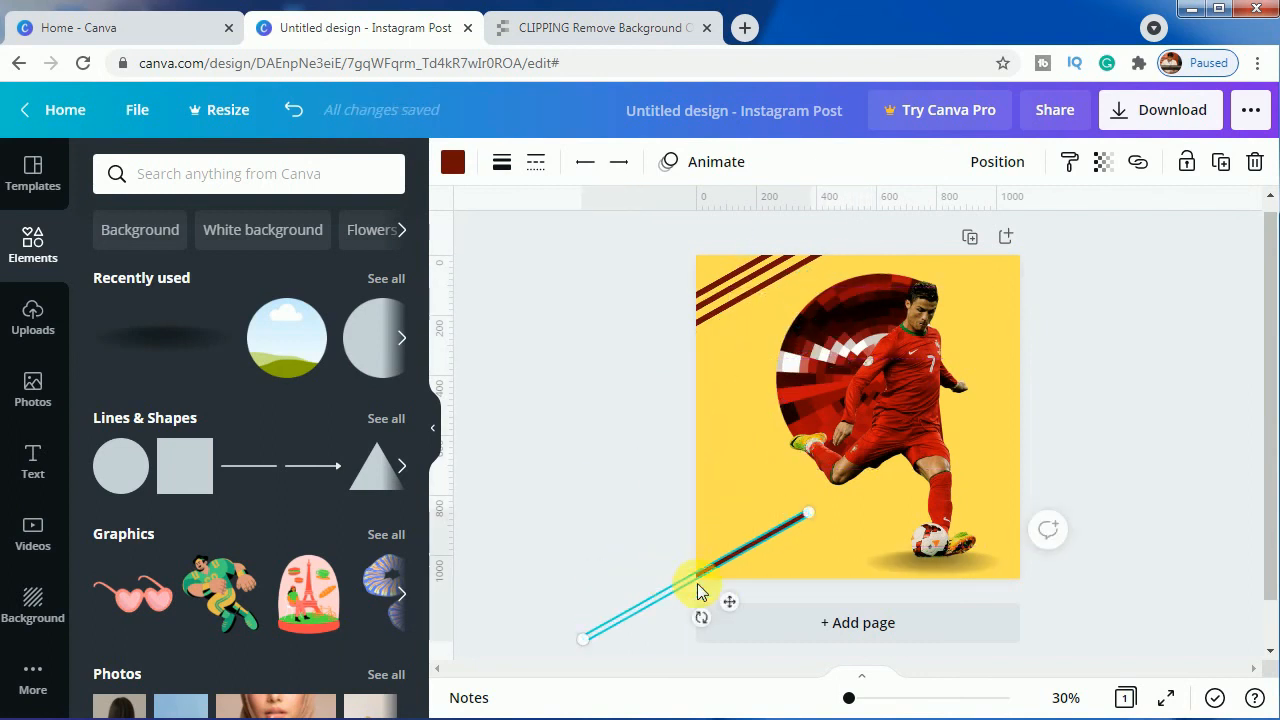
left_click_drag(701, 617, 787, 581)
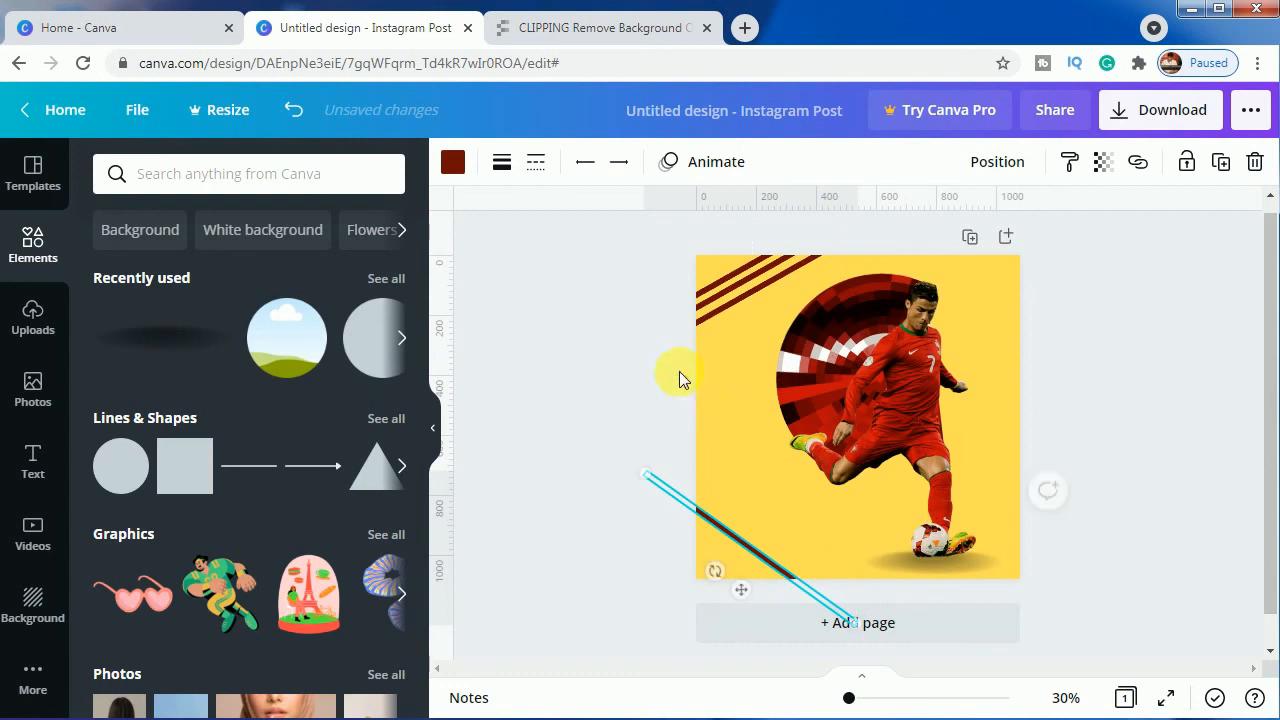
Duplicate the lower-left line to form a set of three parallel diagonals across that corner.
left_click(1219, 163)
left_click_drag(765, 557, 758, 596)
left_click(523, 418)
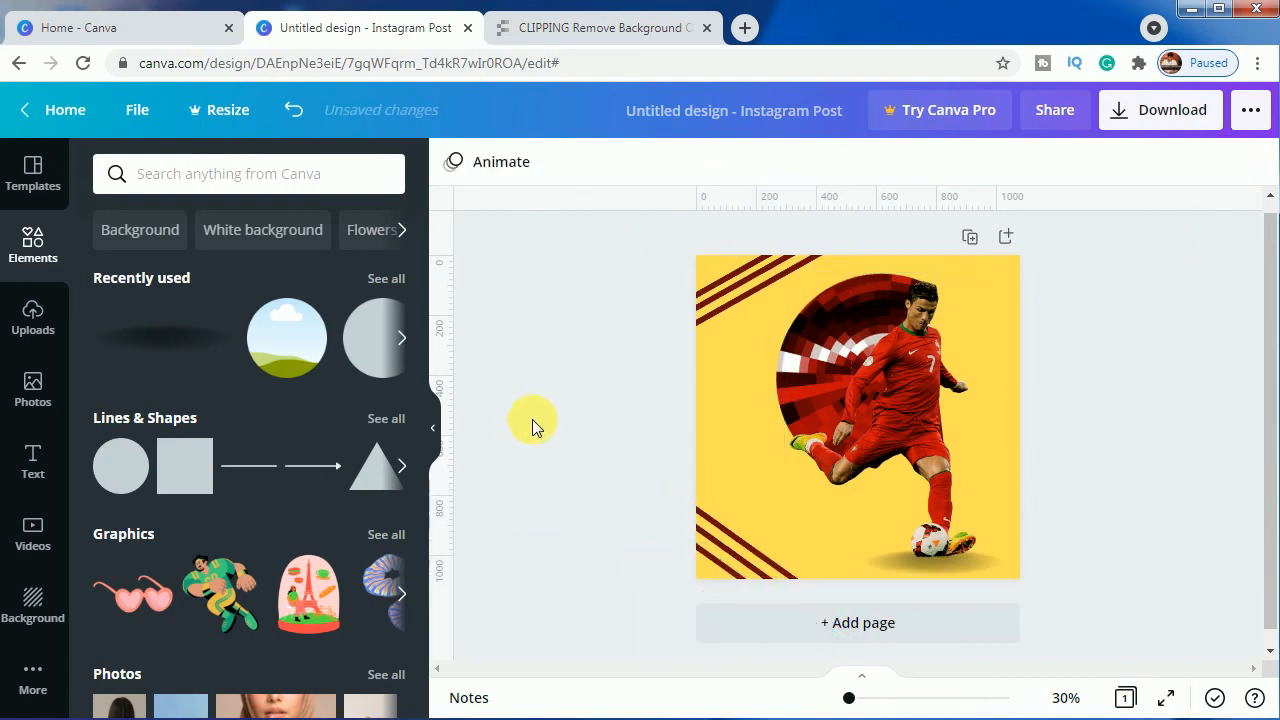
Nudge the upper-left diagonal lines to even out their spacing, then deselect them.
left_click(717, 274)
mouse_move(716, 281)
left_mouse_down()
mouse_move(704, 278)
mouse_move(706, 290)
left_mouse_up()
left_click_drag(783, 311, 777, 305)
left_click(590, 397)
left_click(590, 397)
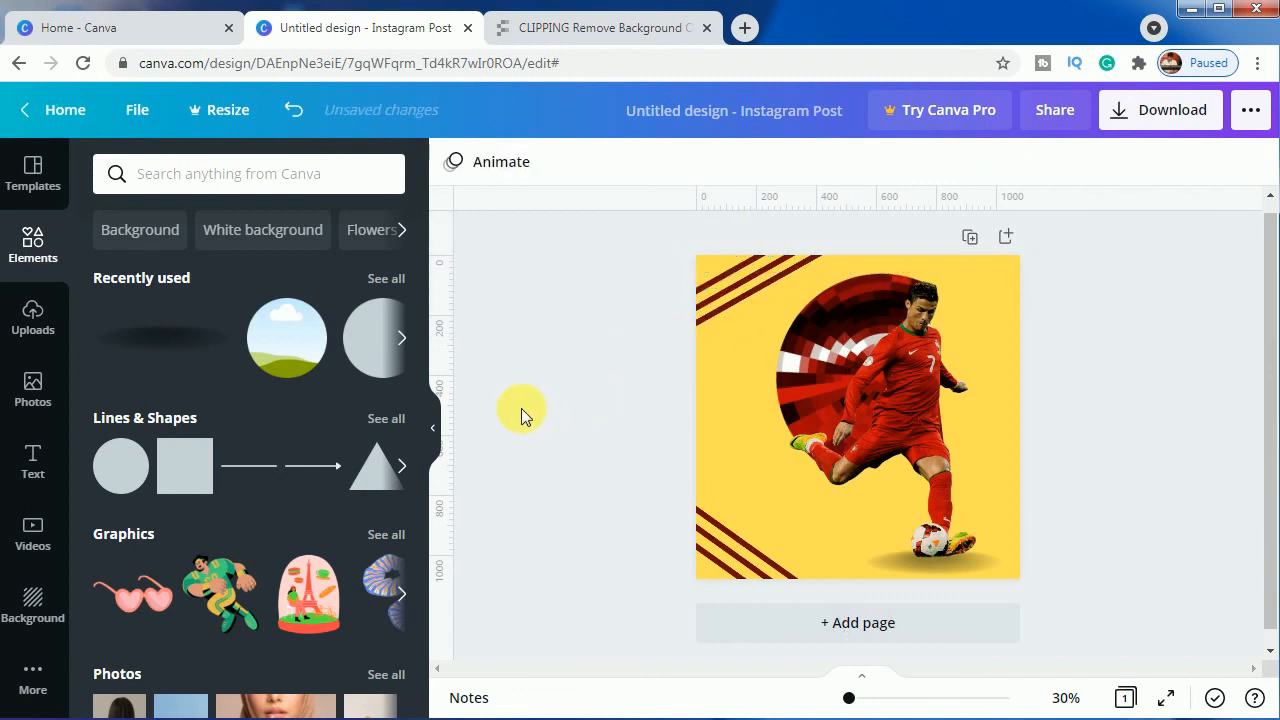